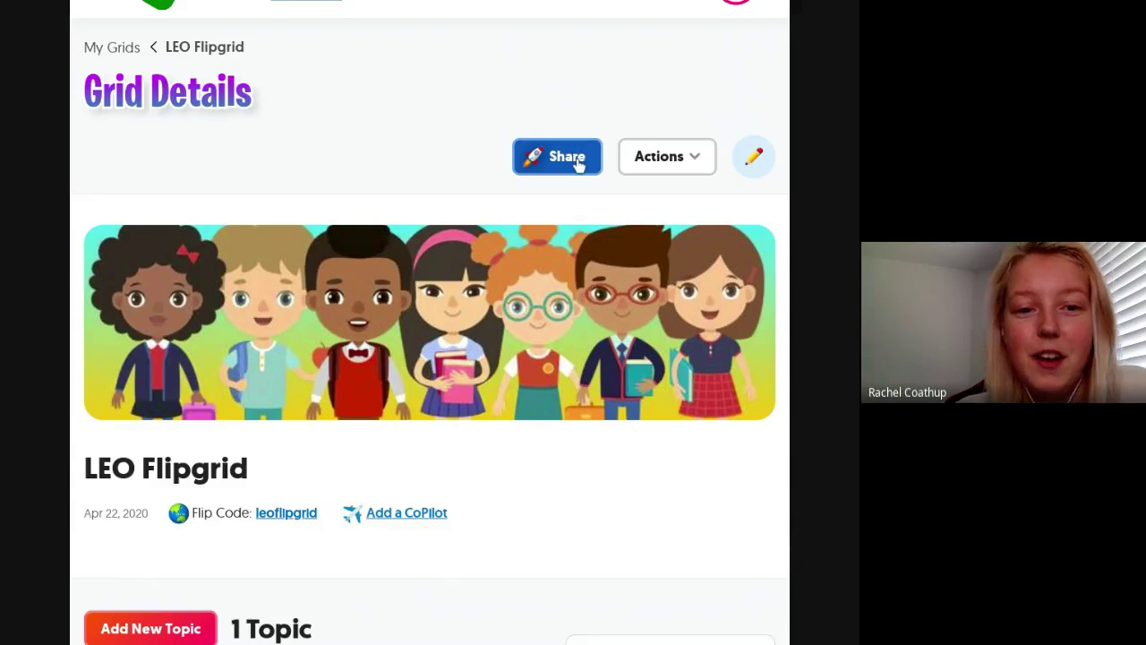
Open the "Say Hello on Flipgrid!" topic from the grid's topic list and review its details and prompt text.
scroll(553, 188, "down", 1)
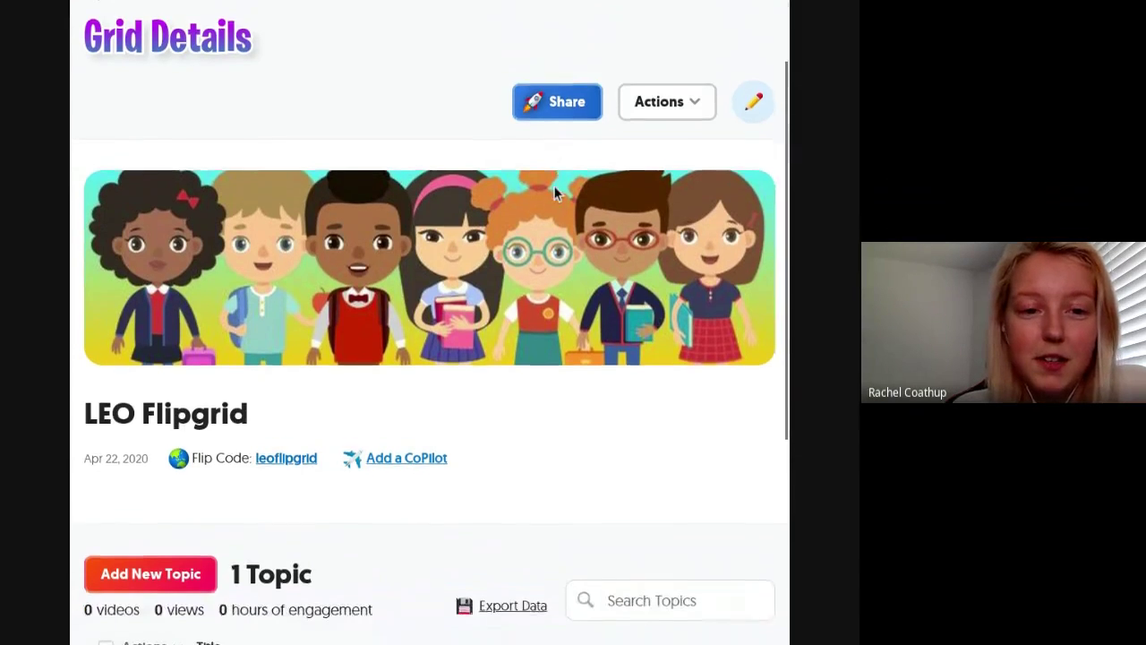
scroll(553, 190, "down", 2)
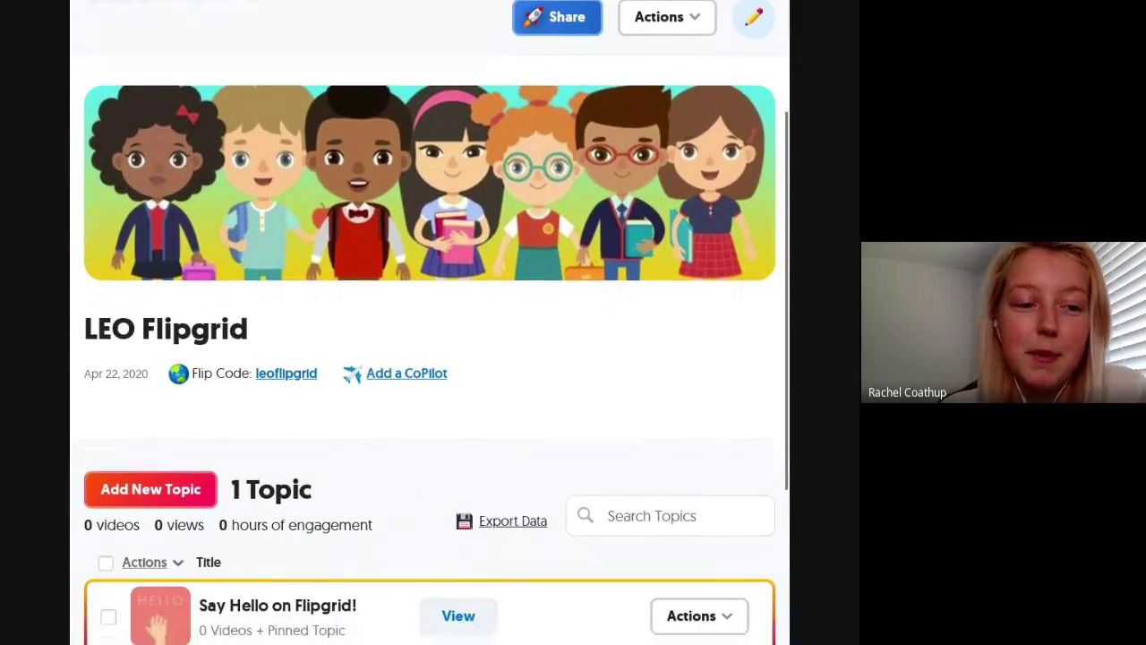
scroll(434, 323, "down", 3)
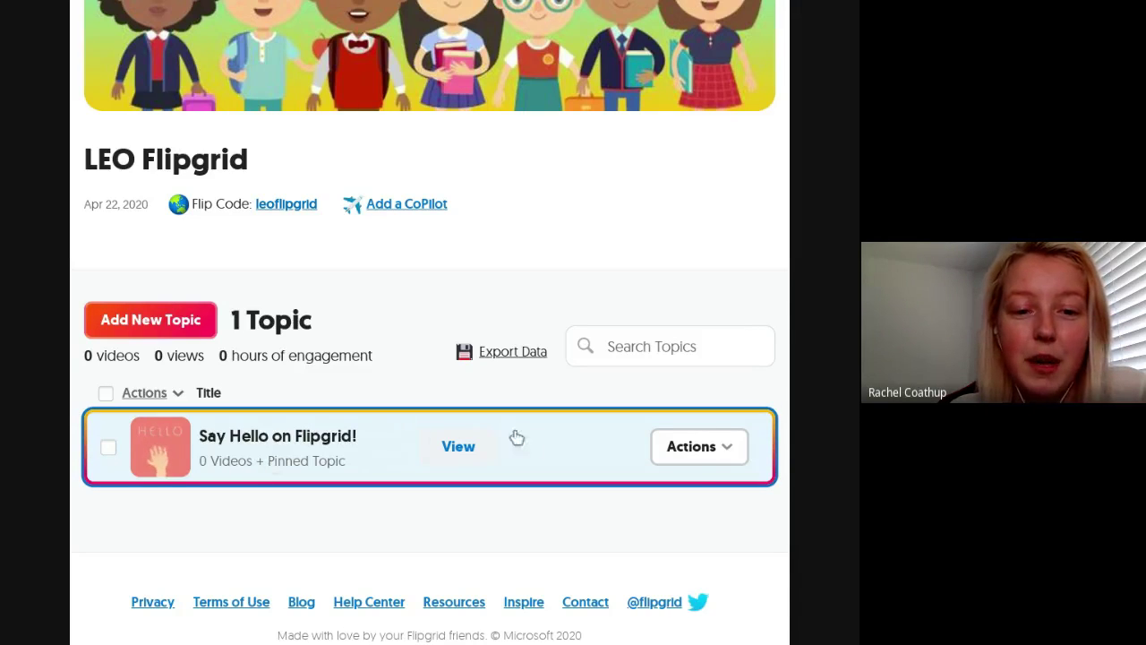
left_click(693, 467)
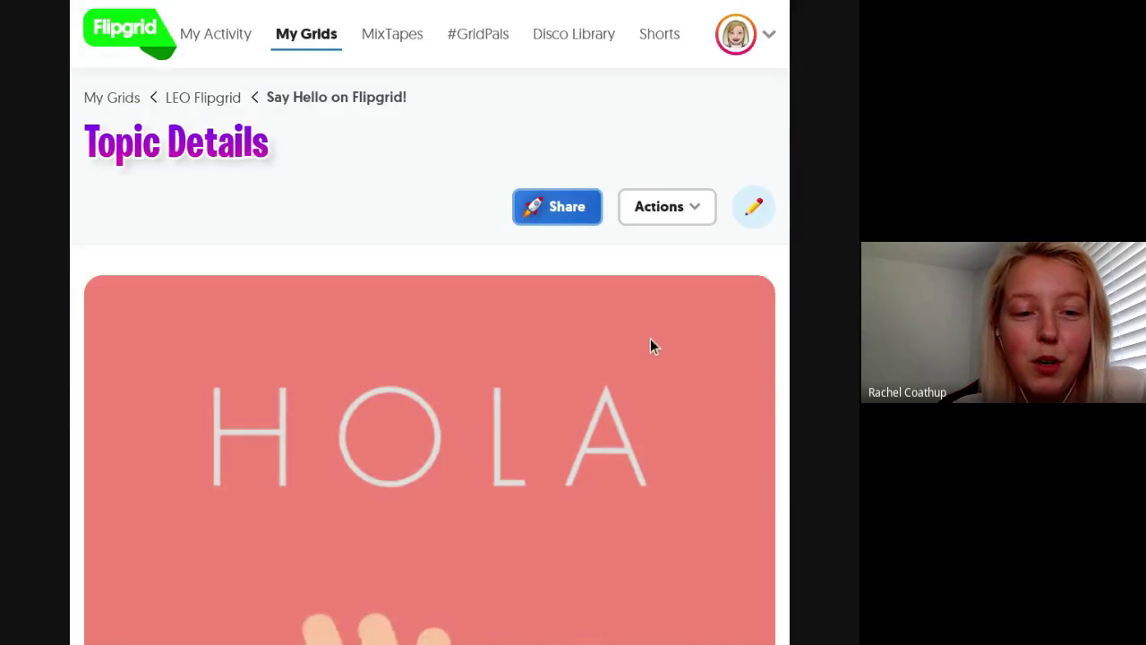
scroll(651, 341, "down", 6)
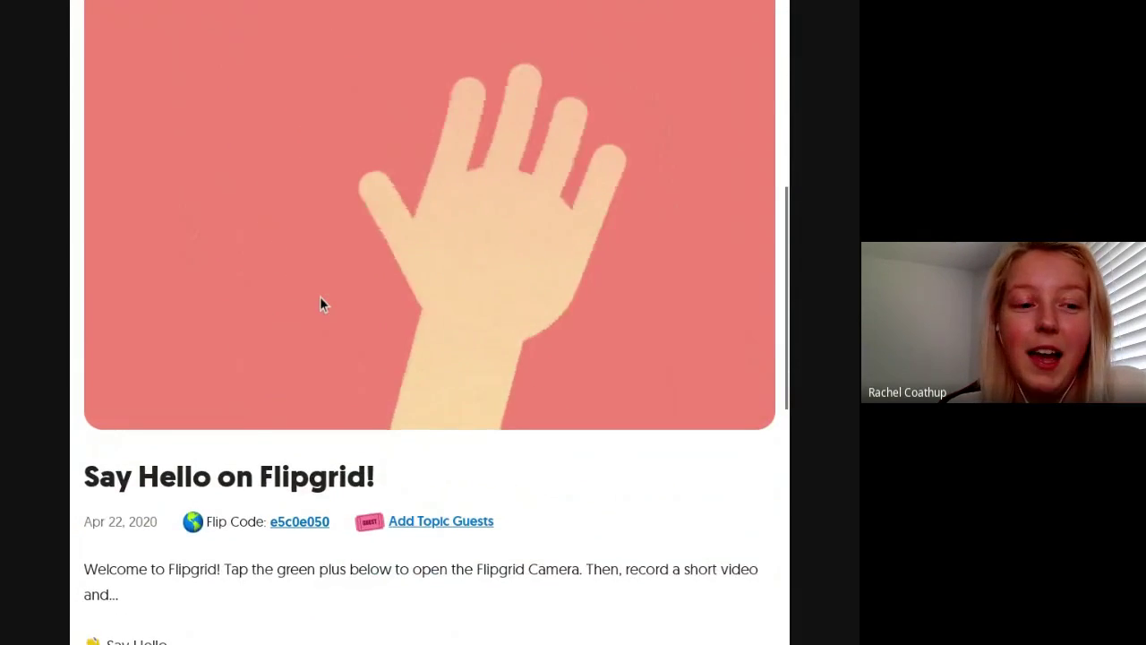
scroll(320, 304, "down", 1)
scroll(180, 485, "down", 1)
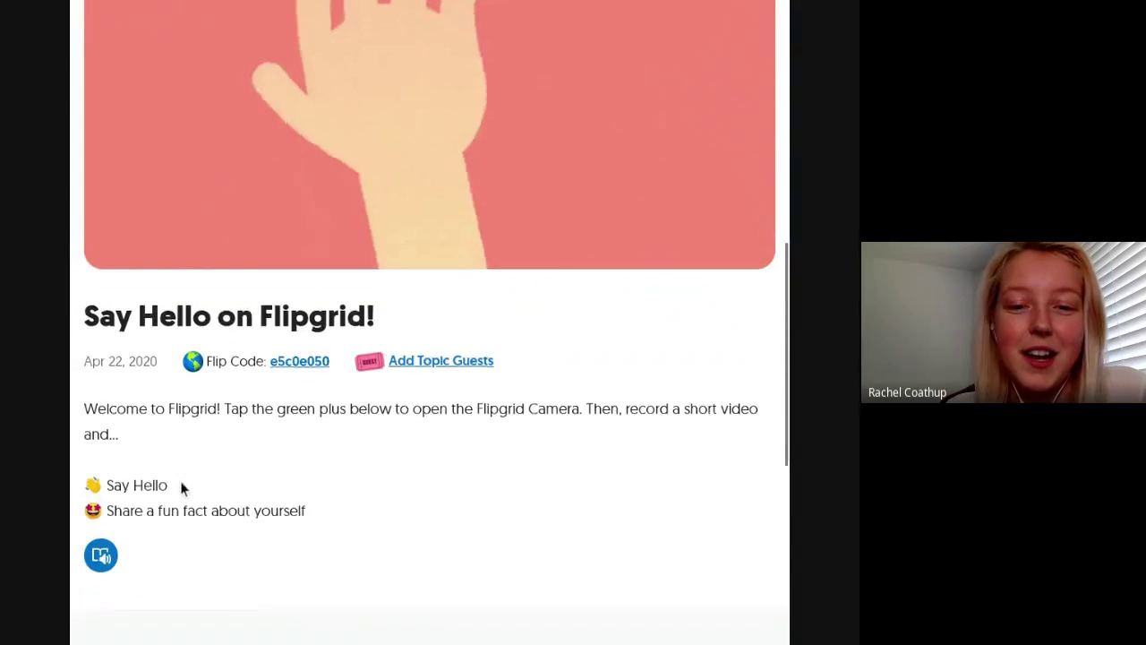
scroll(429, 358, "up", 1)
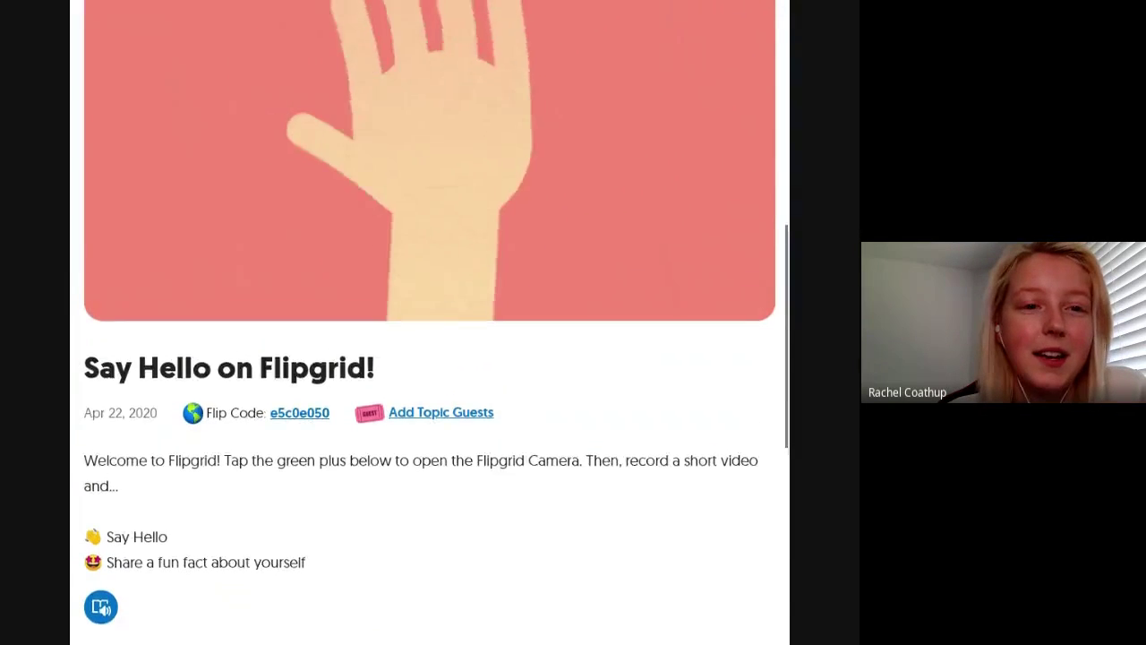
scroll(257, 125, "up", 8)
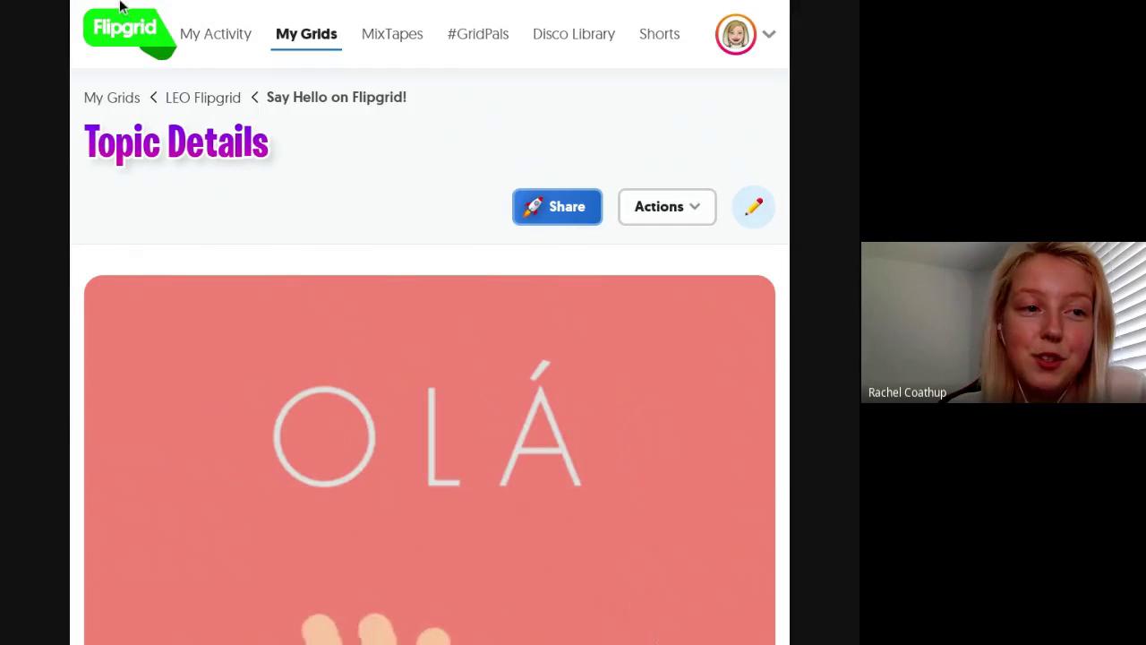
Return to the LEO Flipgrid grid and start creating a new topic.
left_click(203, 97)
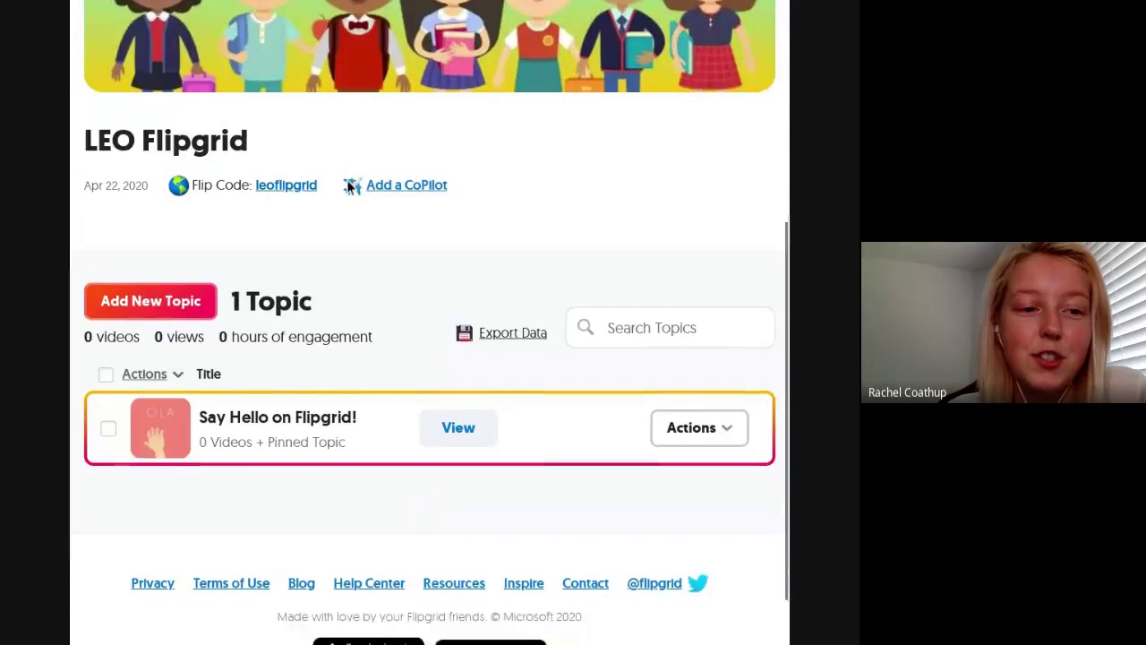
scroll(349, 185, "down", 1)
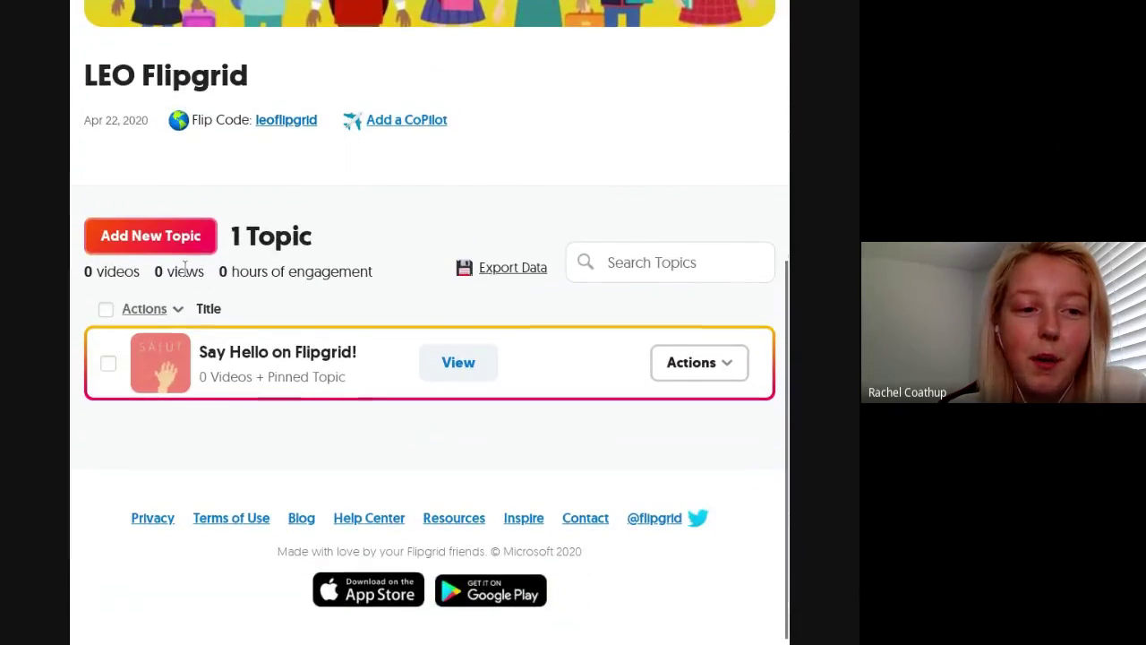
left_click(144, 242)
Title the new topic "How is working from home!" and set its recording time to 1 minute.
scroll(256, 237, "down", 2)
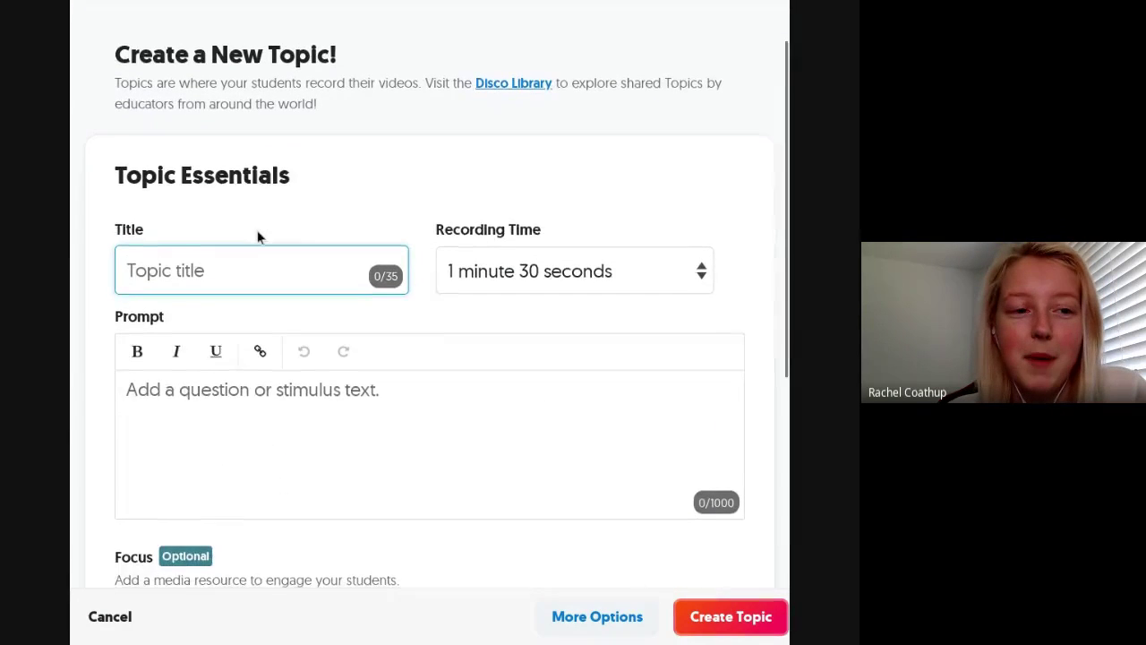
scroll(257, 236, "down", 1)
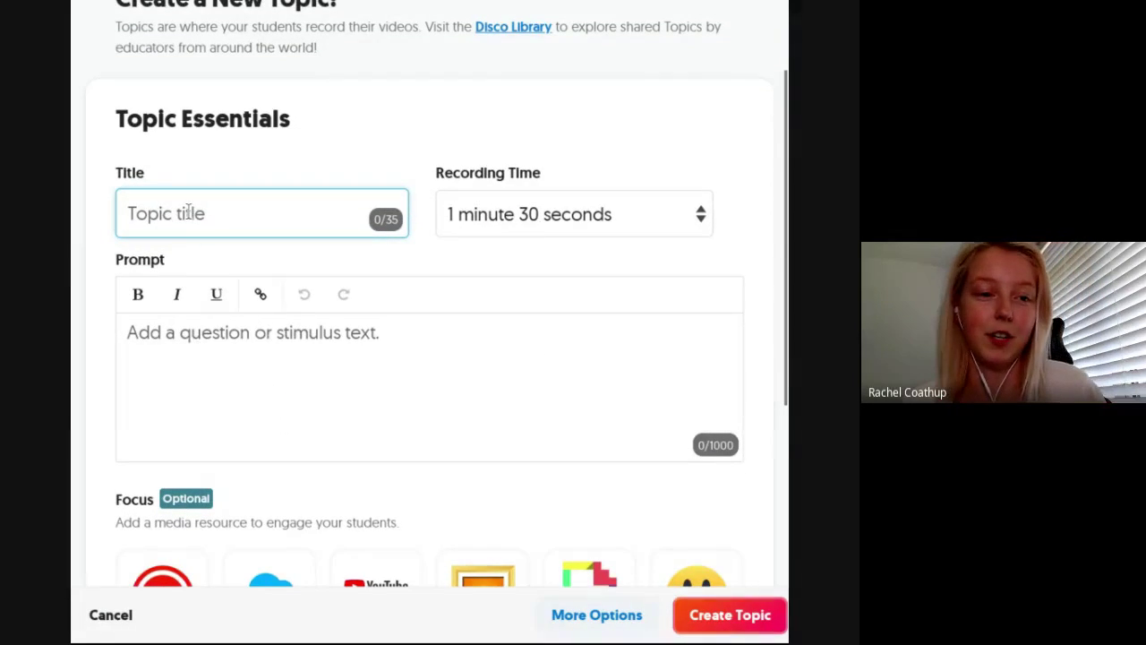
type("How i")
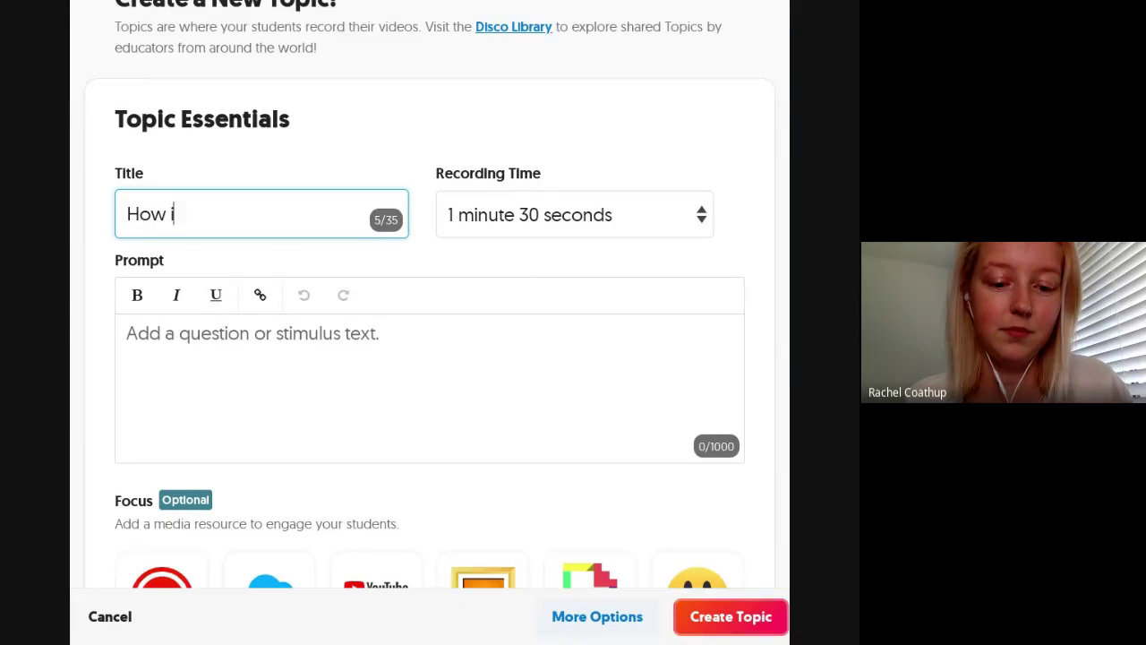
type("s working ")
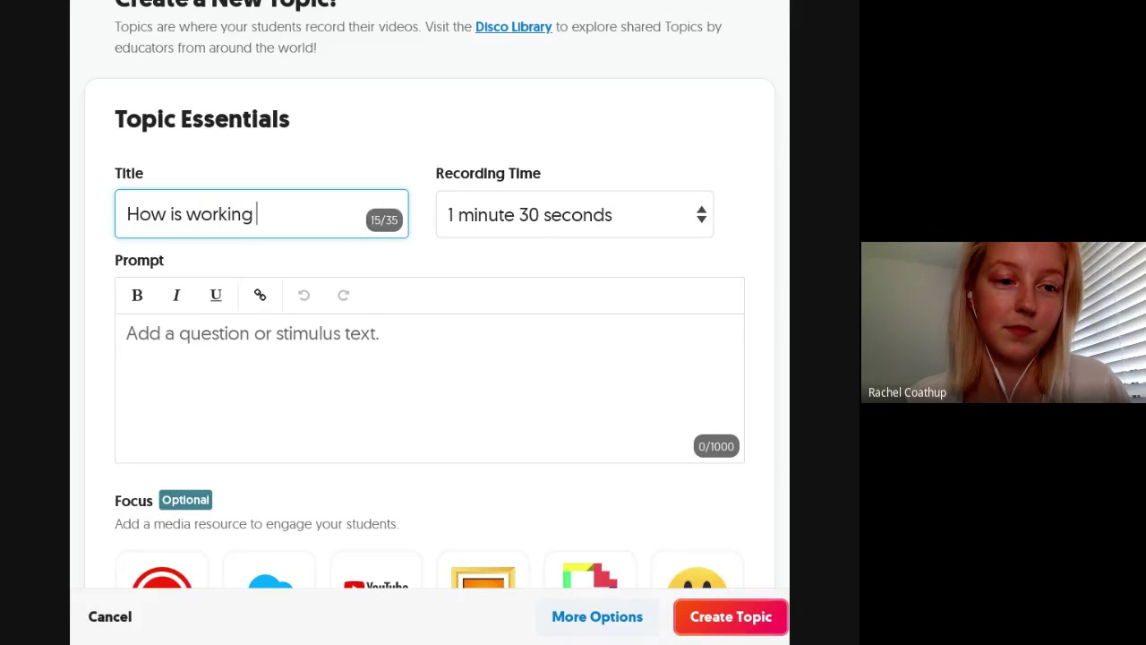
type("from ho")
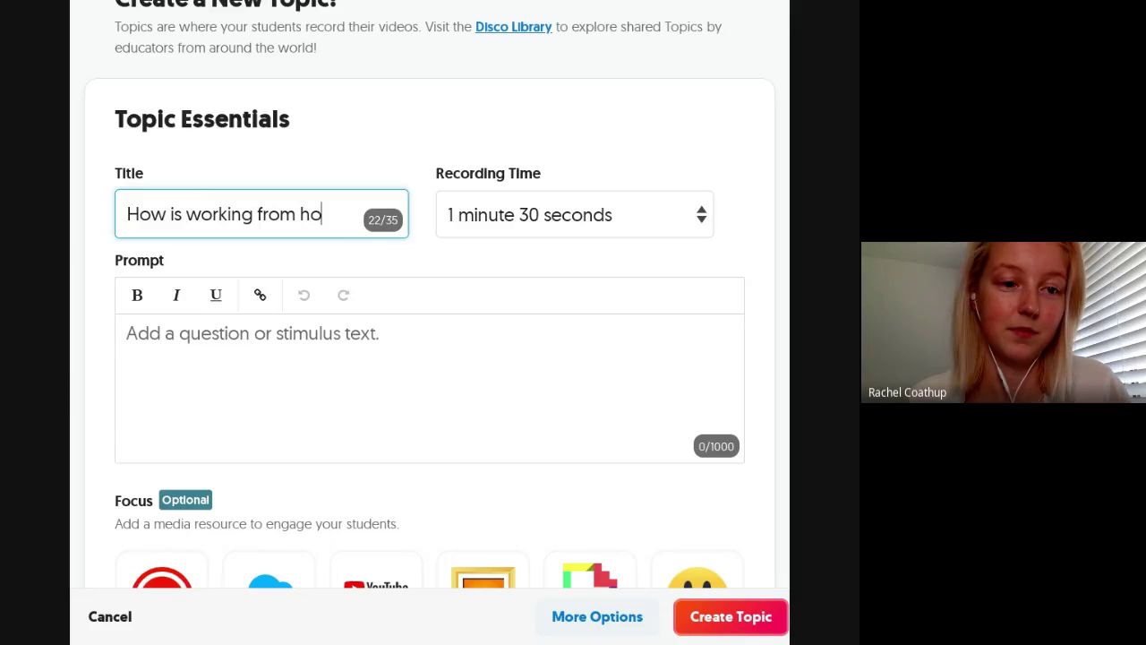
type("me!")
left_click(481, 215)
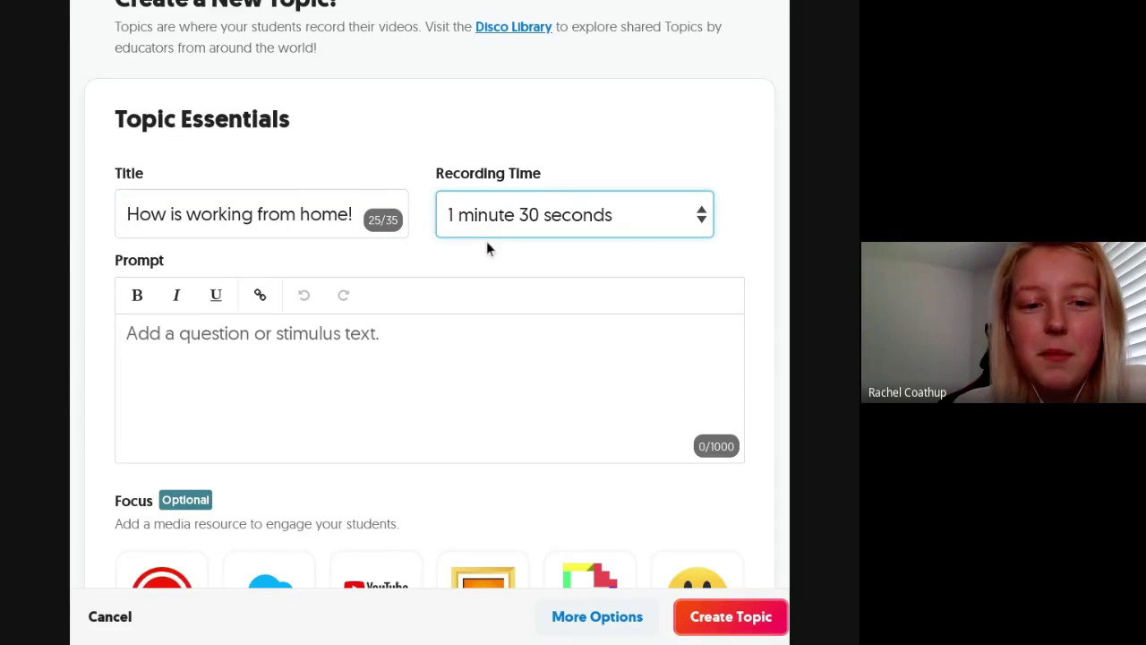
key("Up")
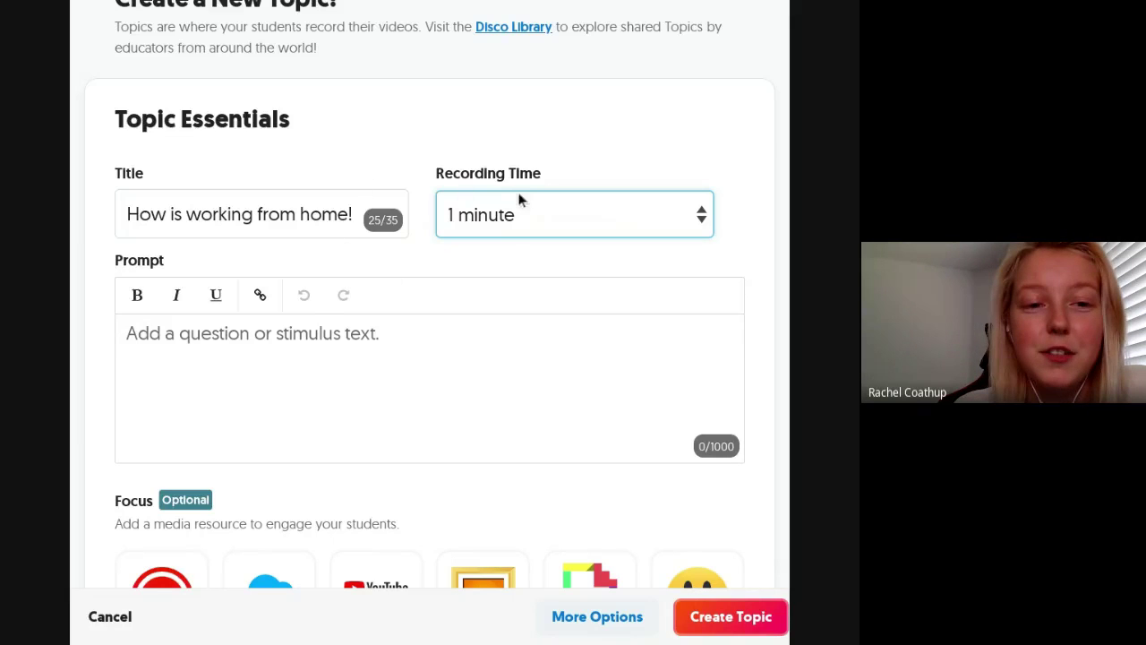
Enter "- What is one of the benefits of working from home" as the prompt's first line and begin a second dashed line.
left_click(233, 350)
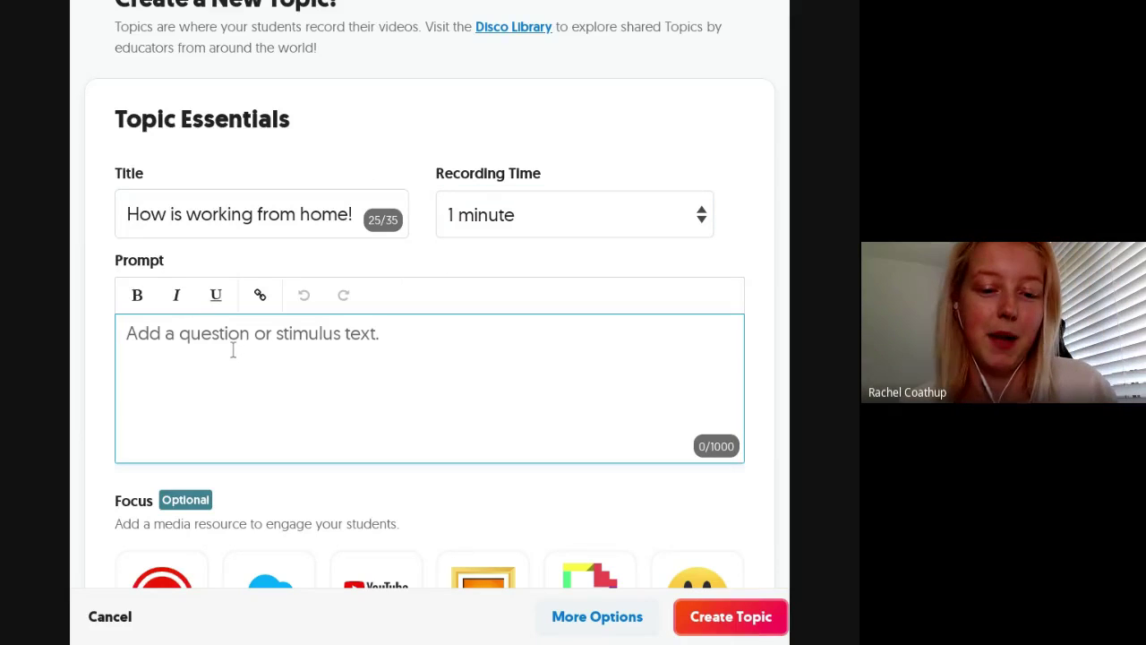
type("-")
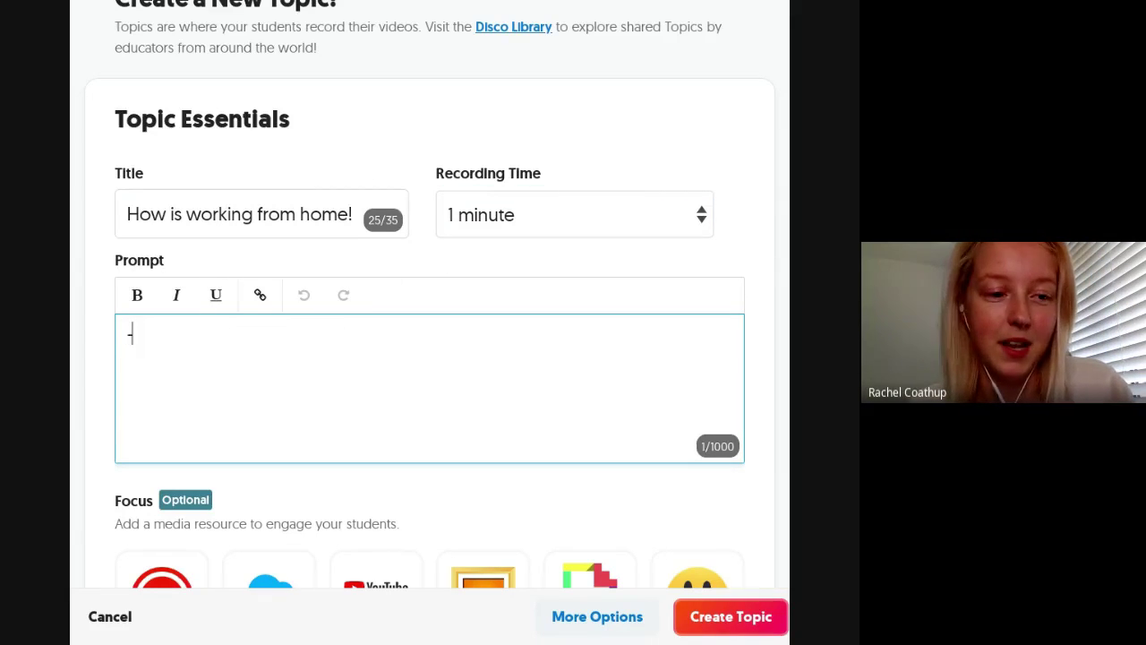
type(" What is one")
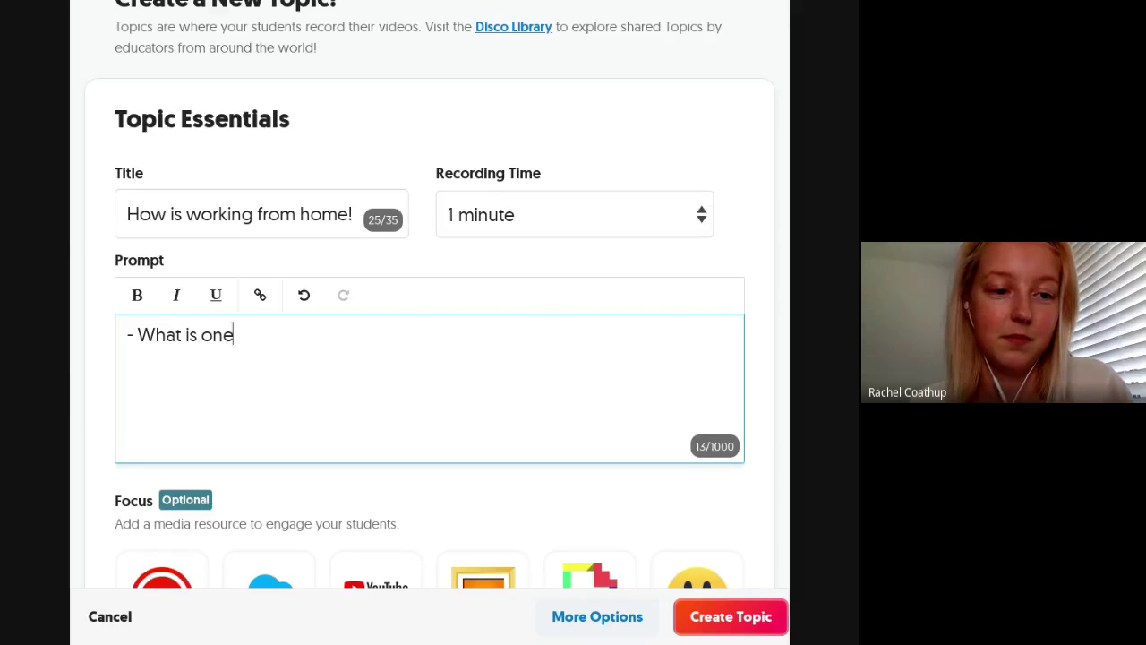
type(" of the benefi")
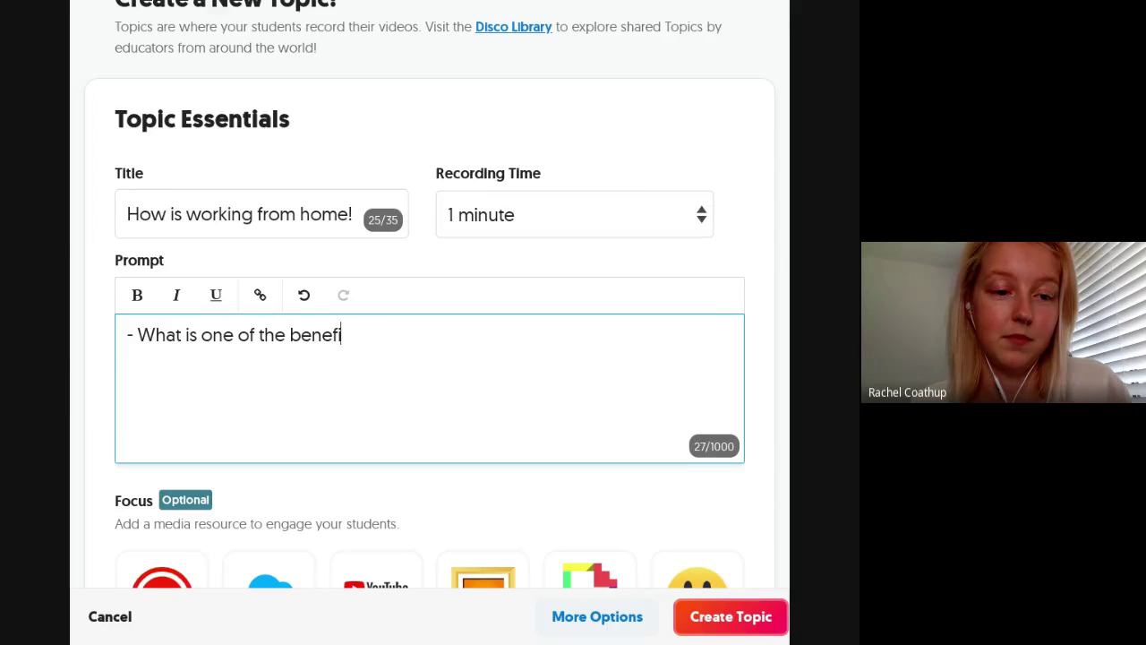
type("ts fr")
key("BackSpace")
type("of working")
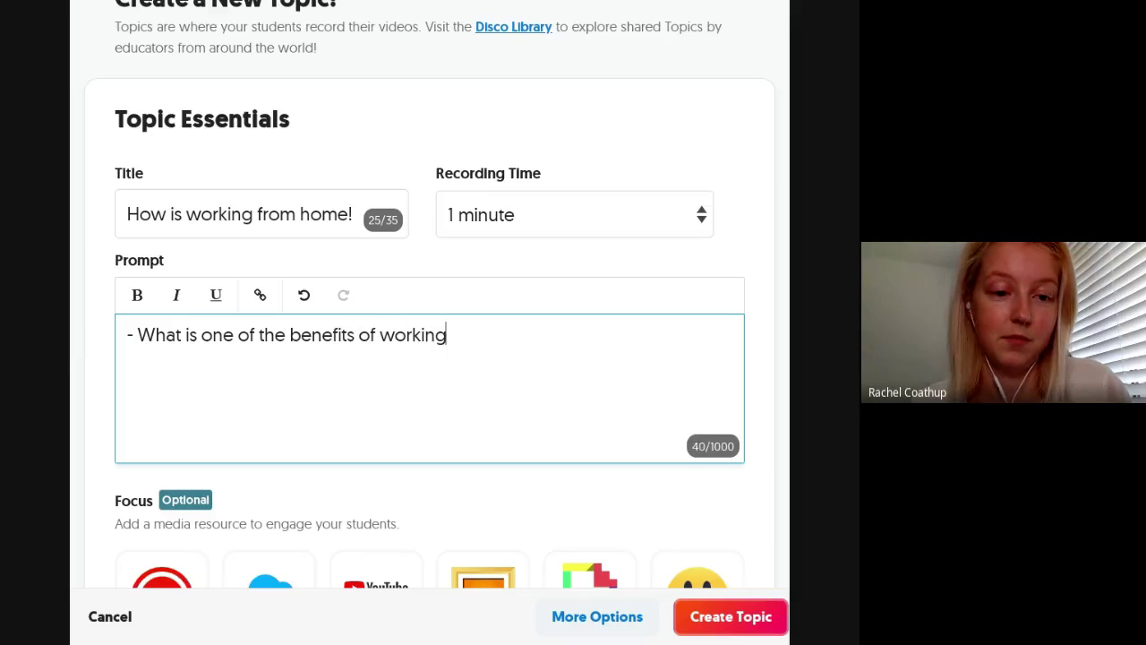
type(" from home -")
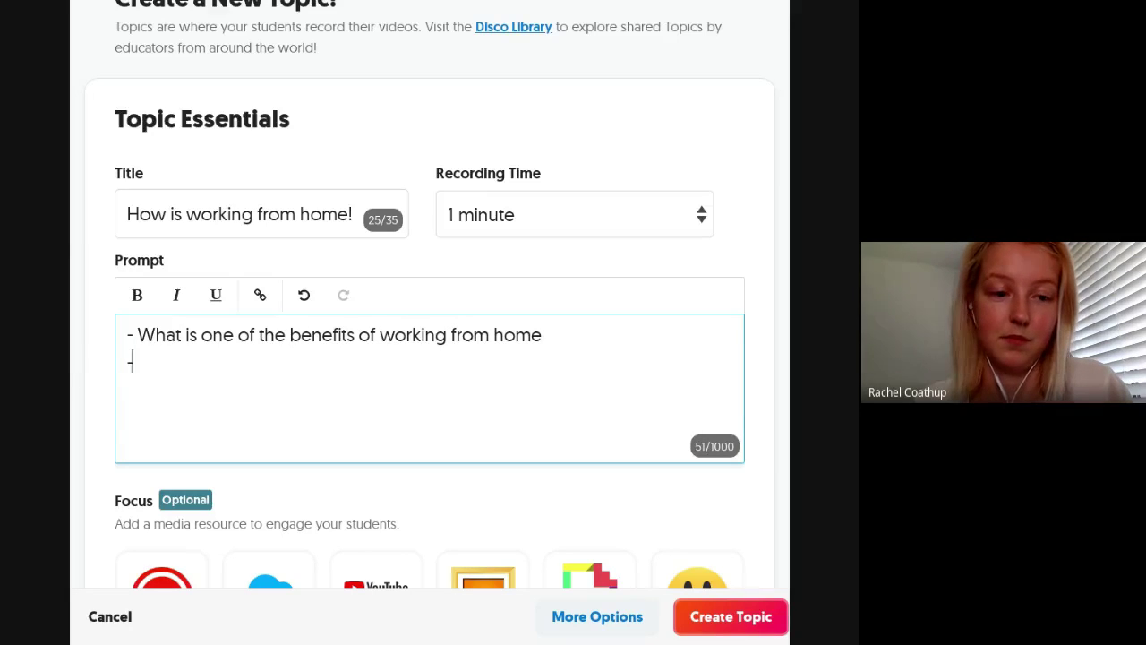
Complete the prompt's second line so it reads "- What is one of the disadvantages of working from home".
type(" What is on ")
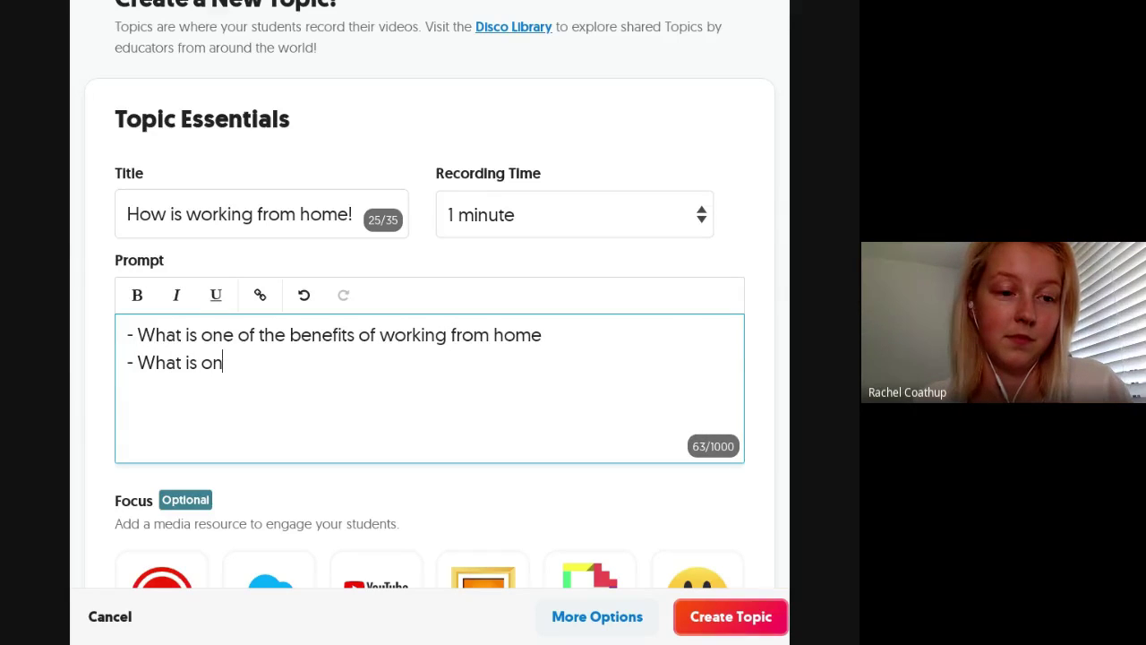
type("e of hte")
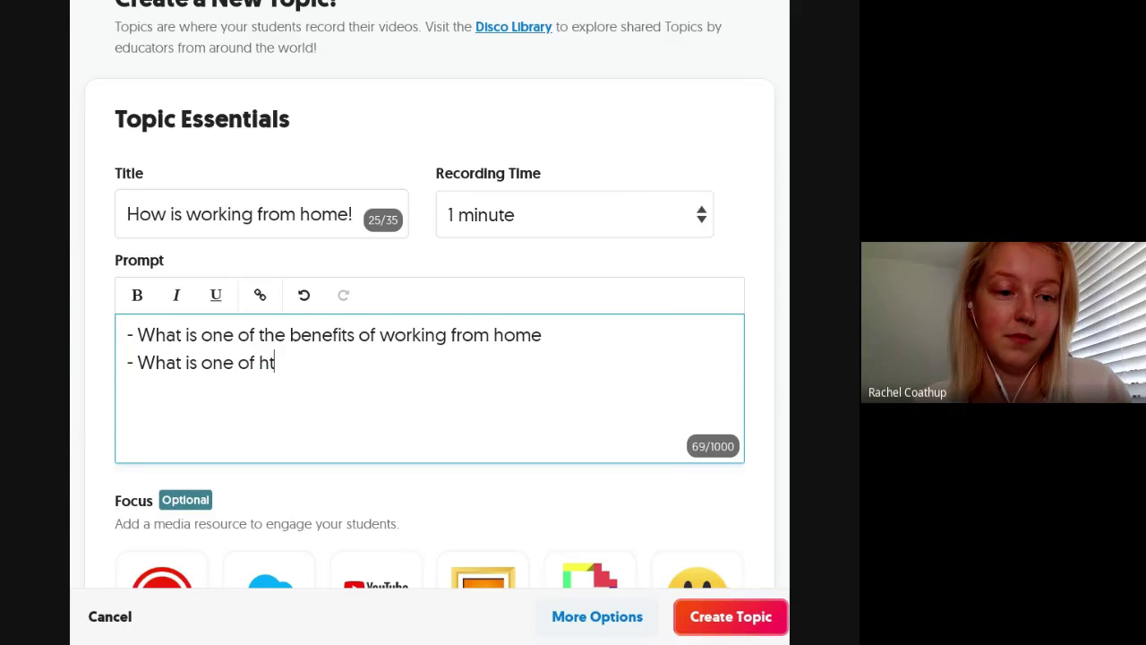
key("BackSpace")
type("the distad")
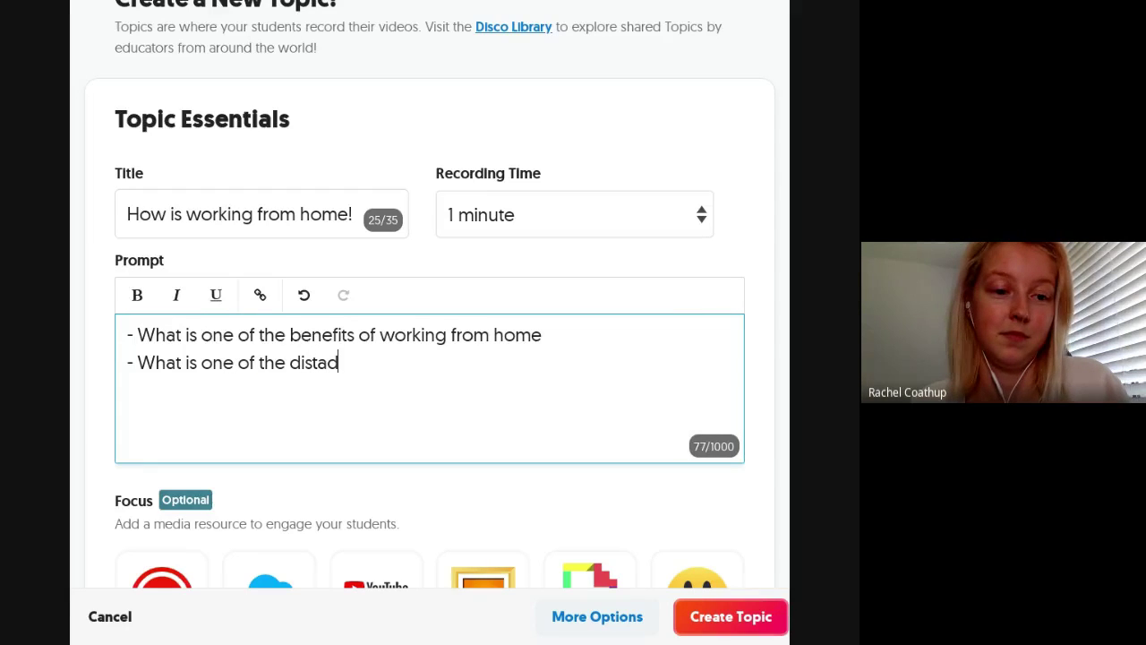
key("BackSpace")
key("BackSpace")
key("BackSpace")
type("advantages ")
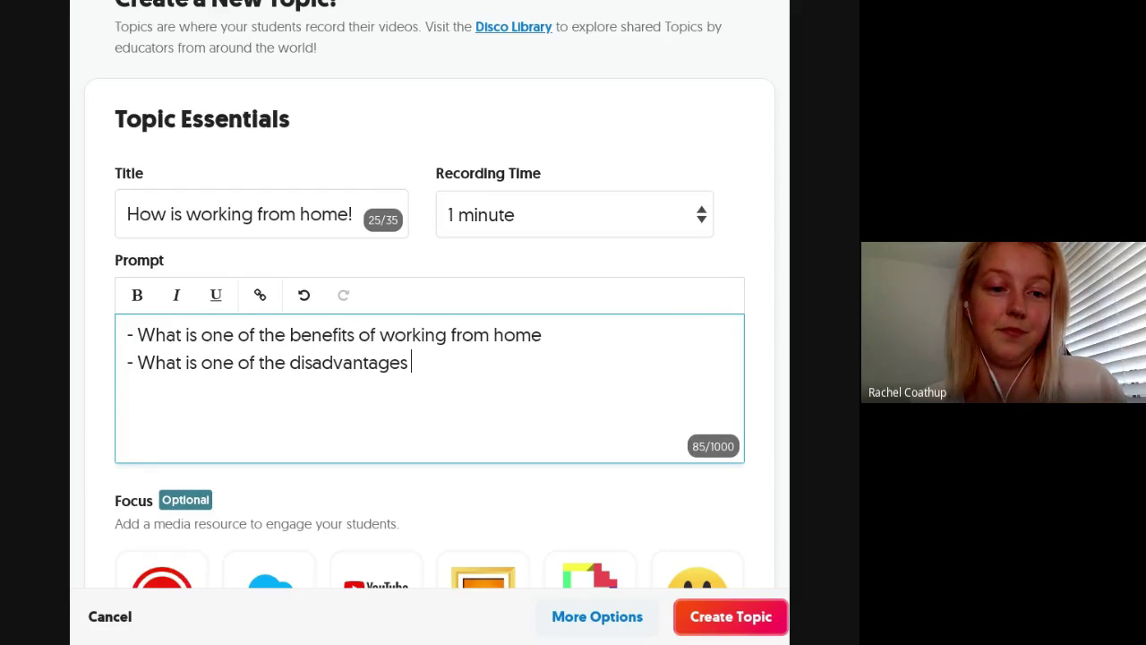
type("of working from home")
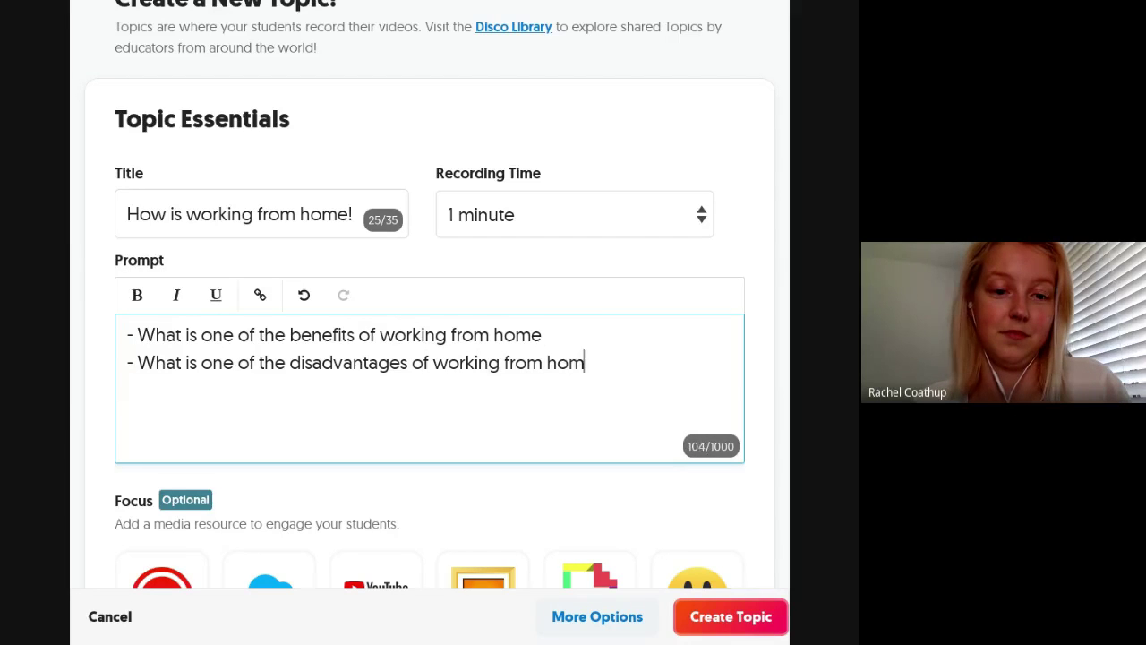
Add a third prompt line reading "- What are you most looking forward about to going back to school".
key("Return")
type("- What ")
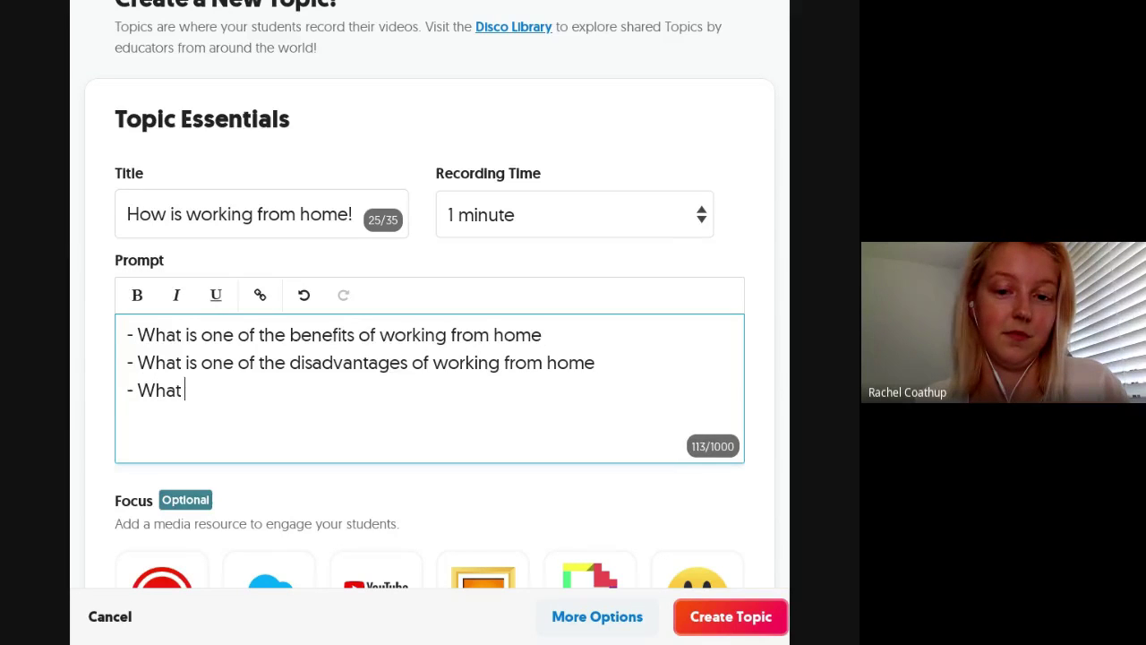
type("are you mos")
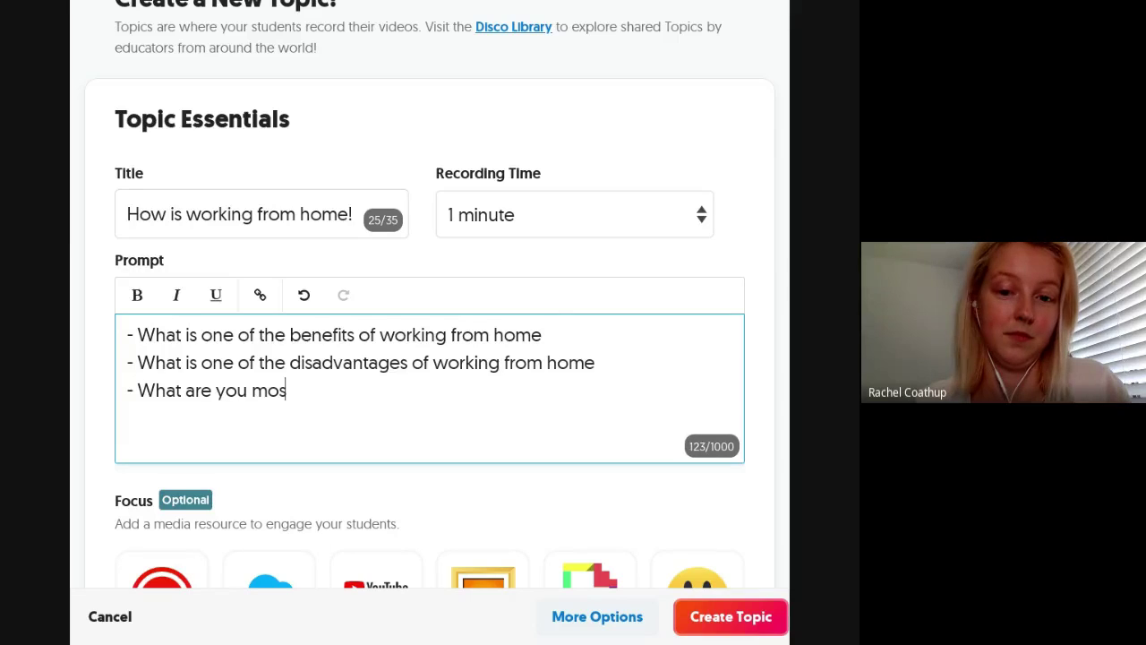
type("t looking forwar")
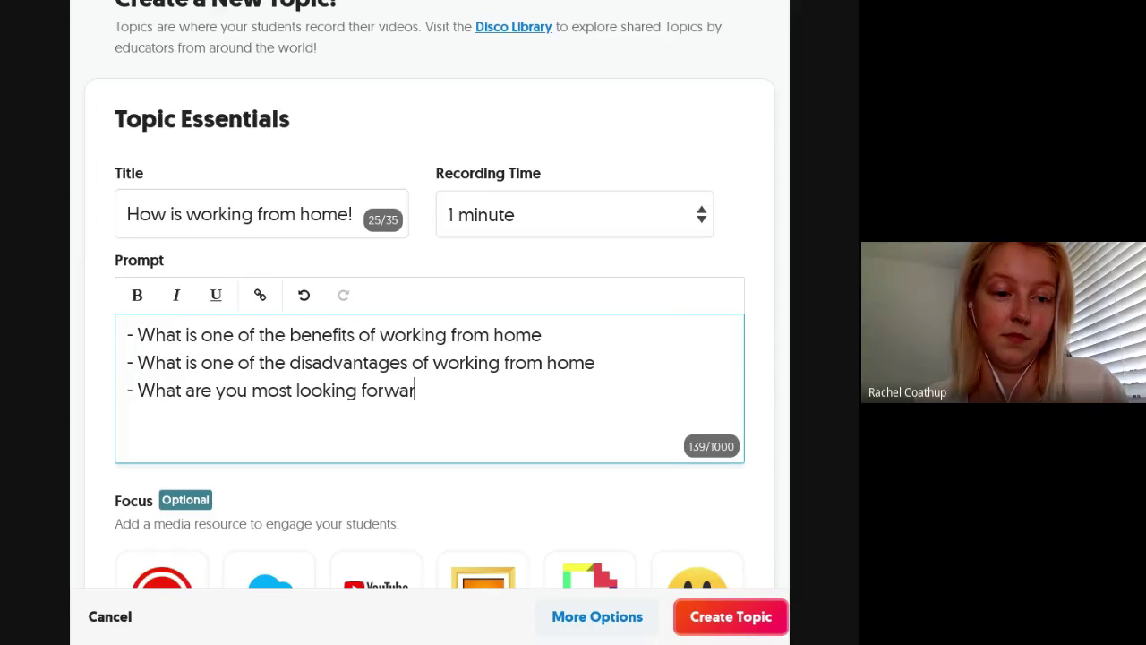
type("d to going back t")
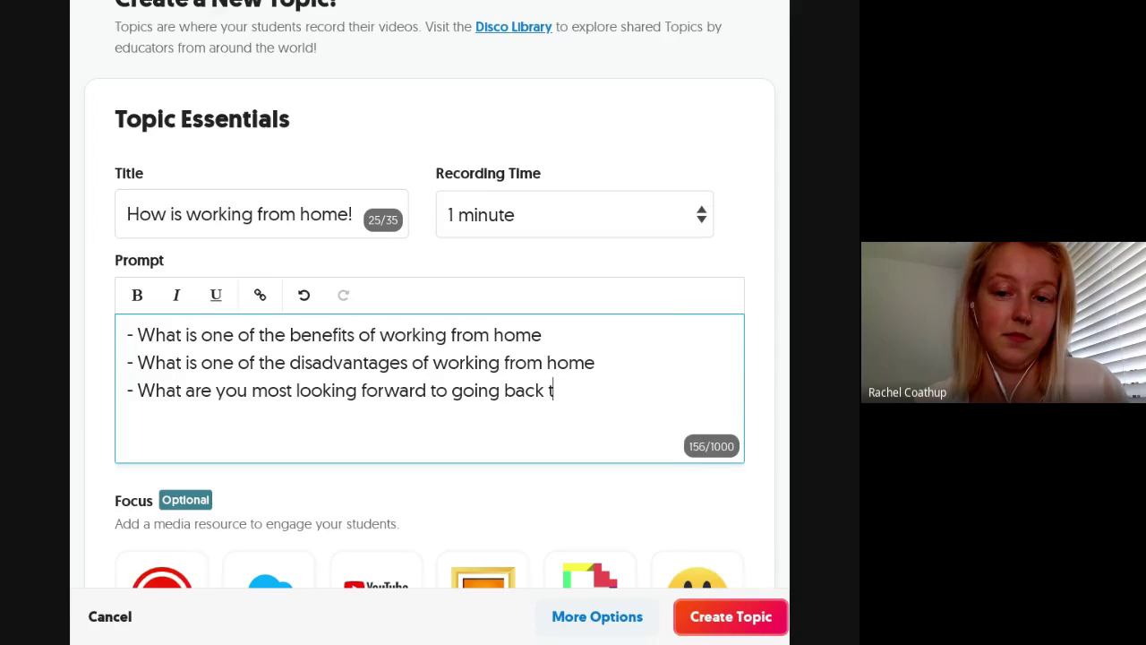
left_click(433, 389)
type("ab")
key("Left")
key("Left")
key("BackSpace")
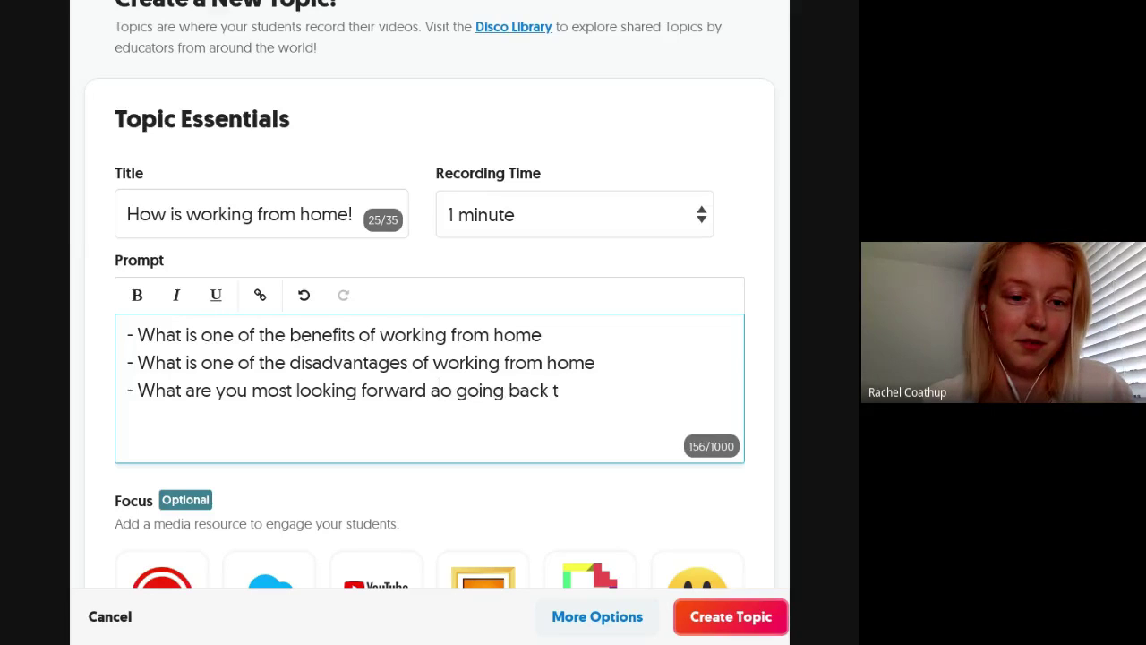
key("Right")
key("Right")
type("out t")
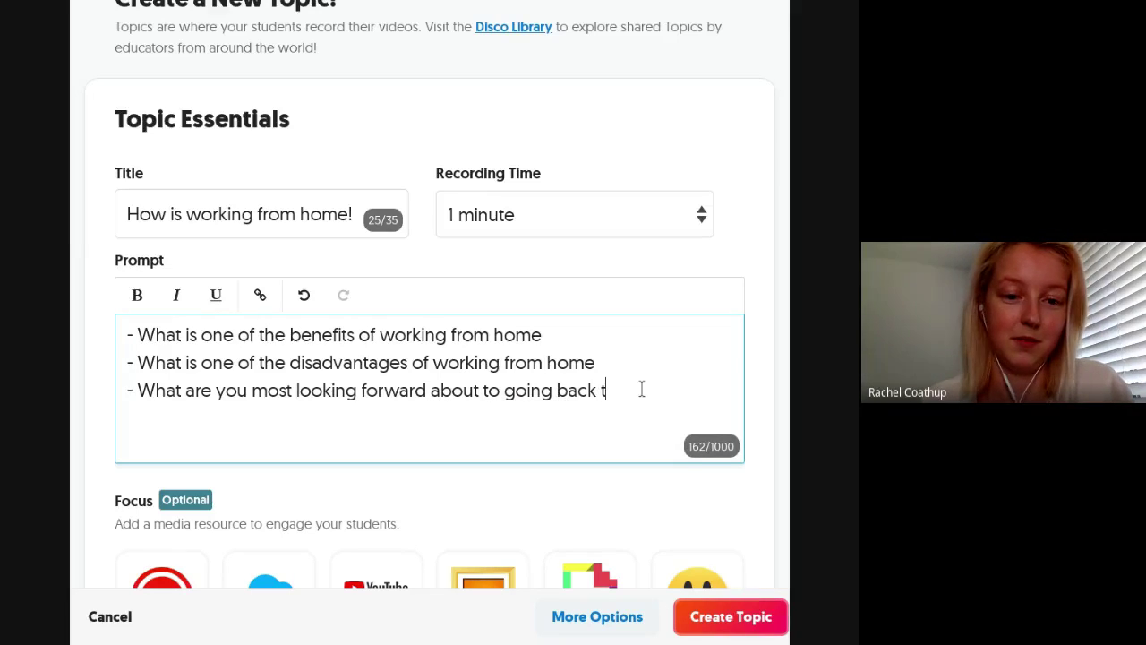
type("chool")
scroll(655, 443, "down", 2)
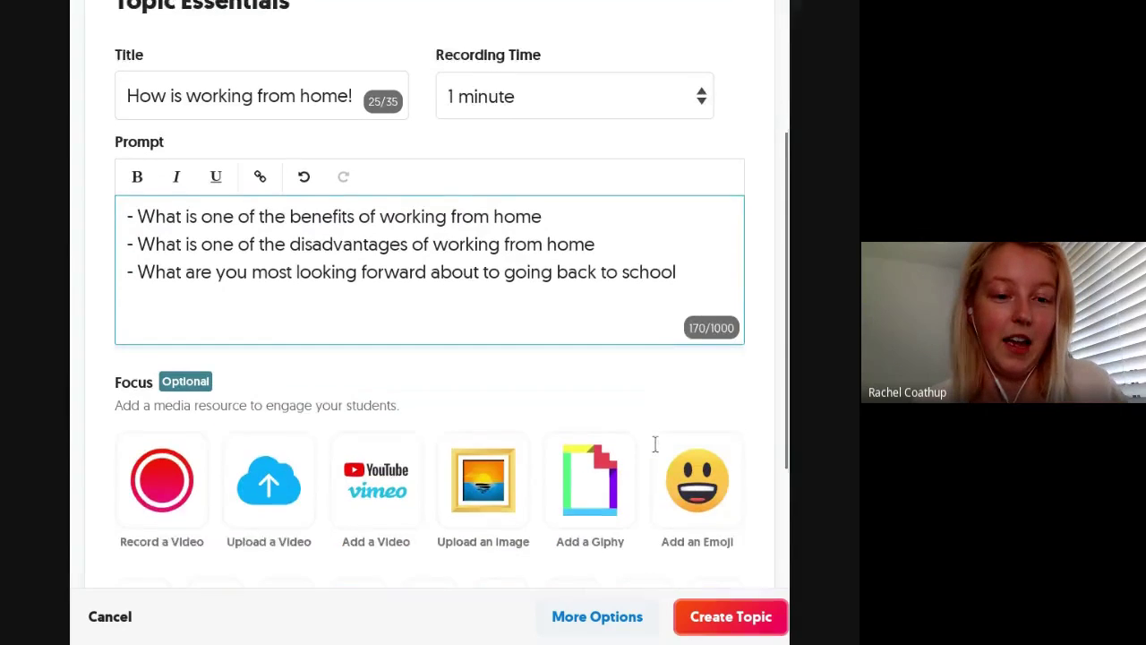
Try to record a video as the topic's focus, retrying the camera access, and close the recorder.
scroll(655, 443, "down", 2)
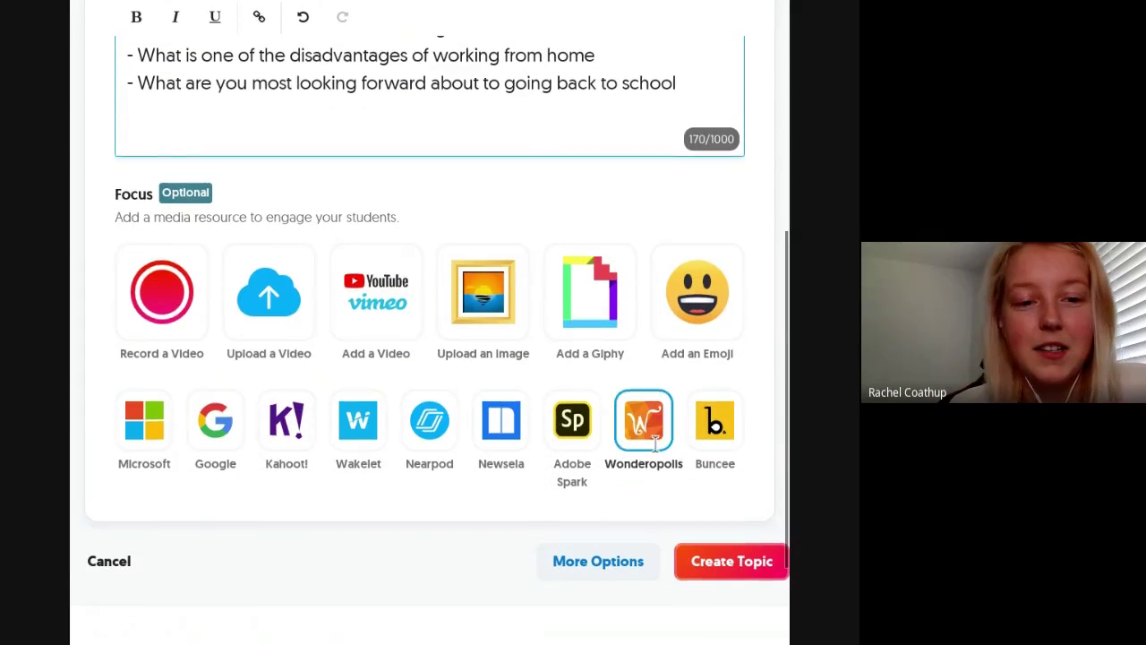
left_click(161, 295)
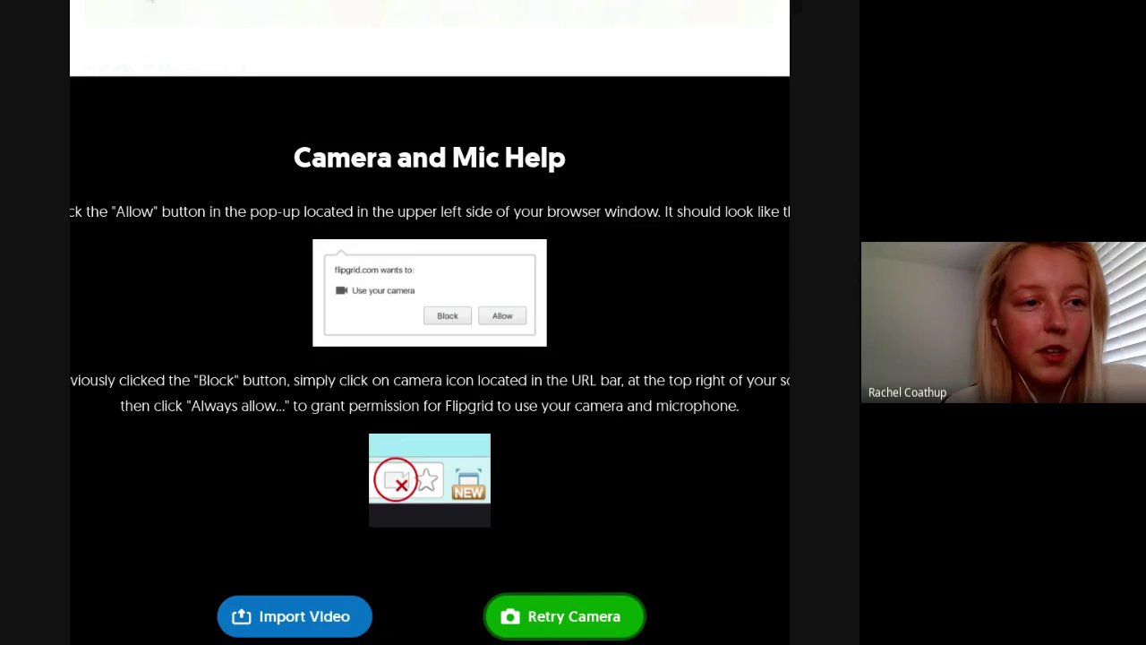
scroll(538, 339, "down", 1)
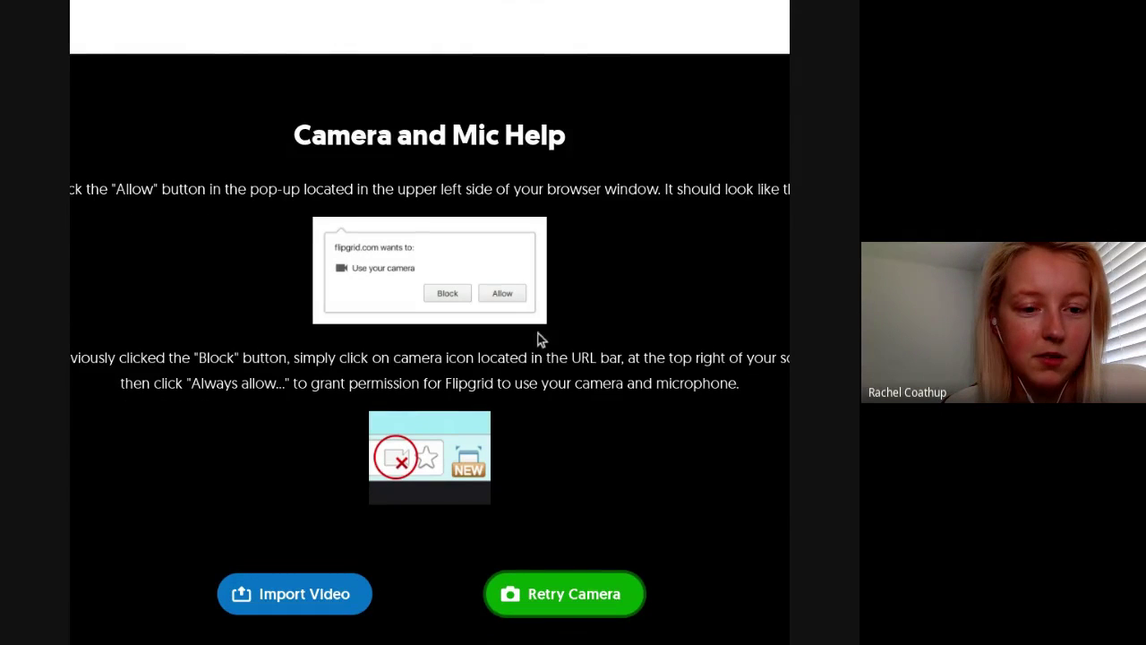
left_click(579, 590)
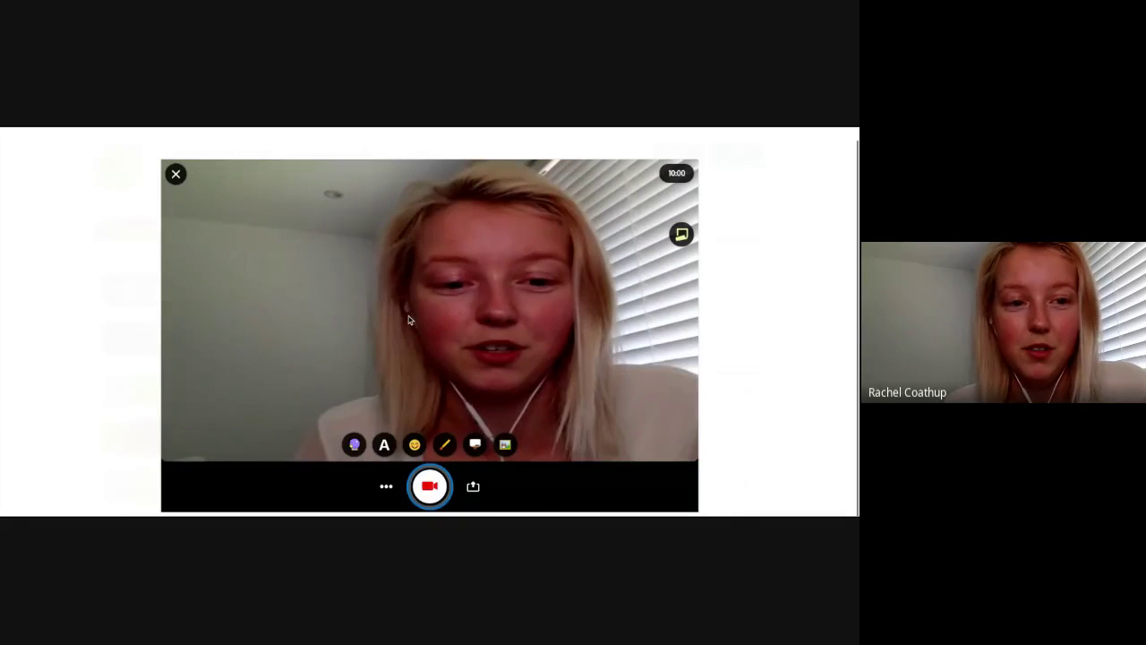
left_click(176, 173)
Open the LEO Flipgrid grid and start a new topic in it.
scroll(274, 244, "down", 1)
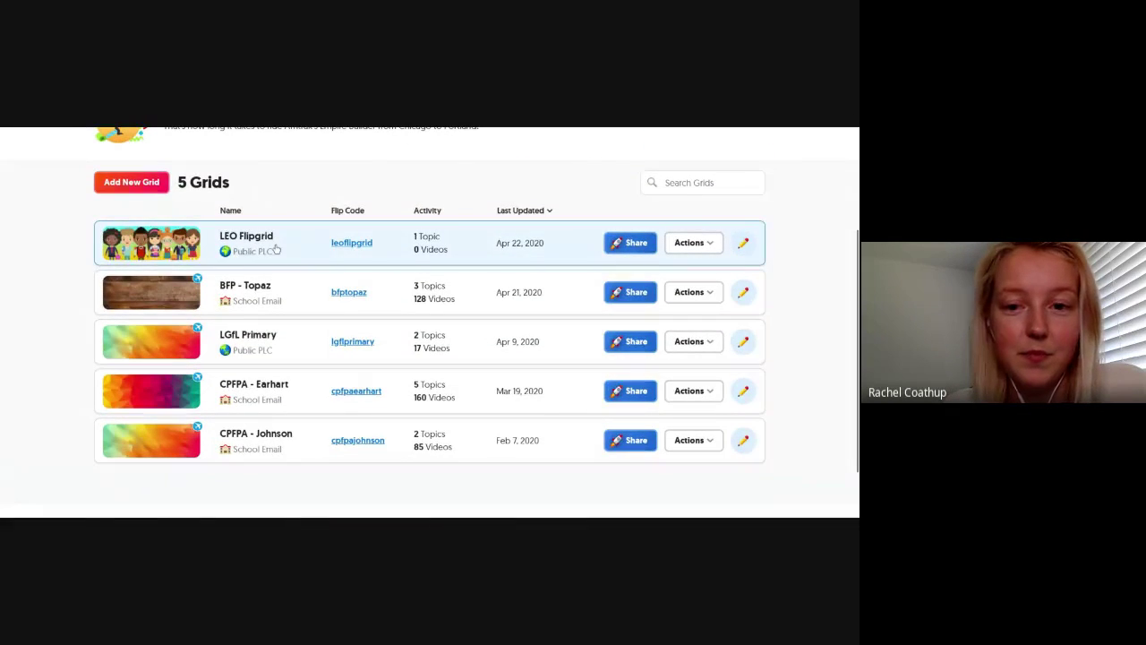
left_click(318, 264)
scroll(335, 312, "down", 2)
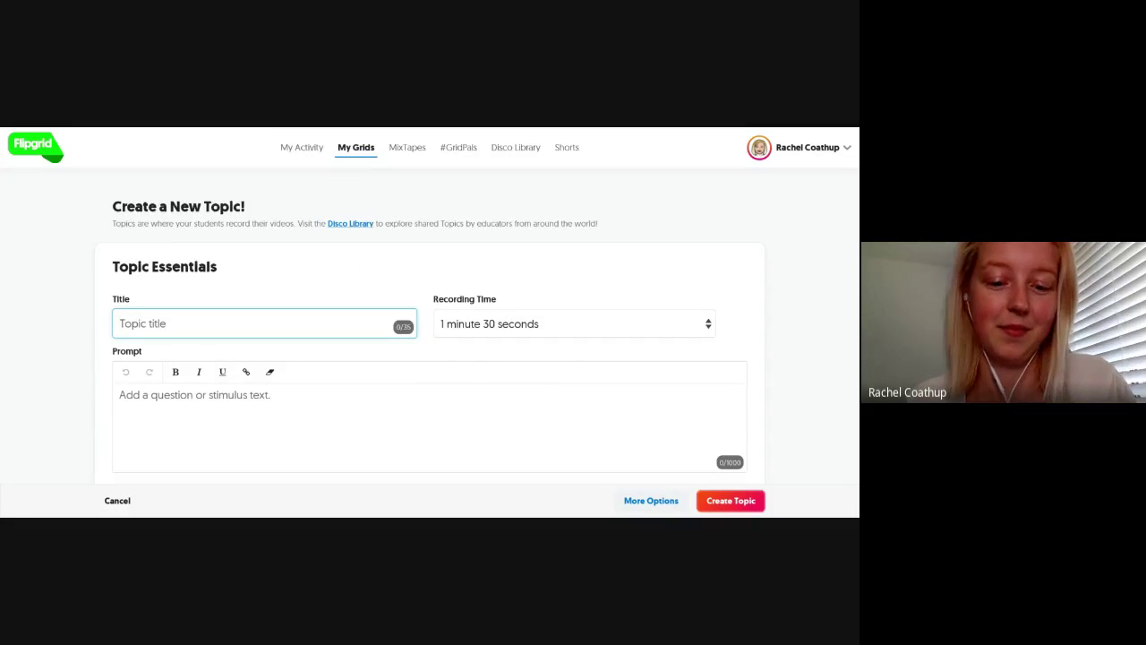
Title the new topic "Working from home" and set its recording time to 1 minute.
type("Working f")
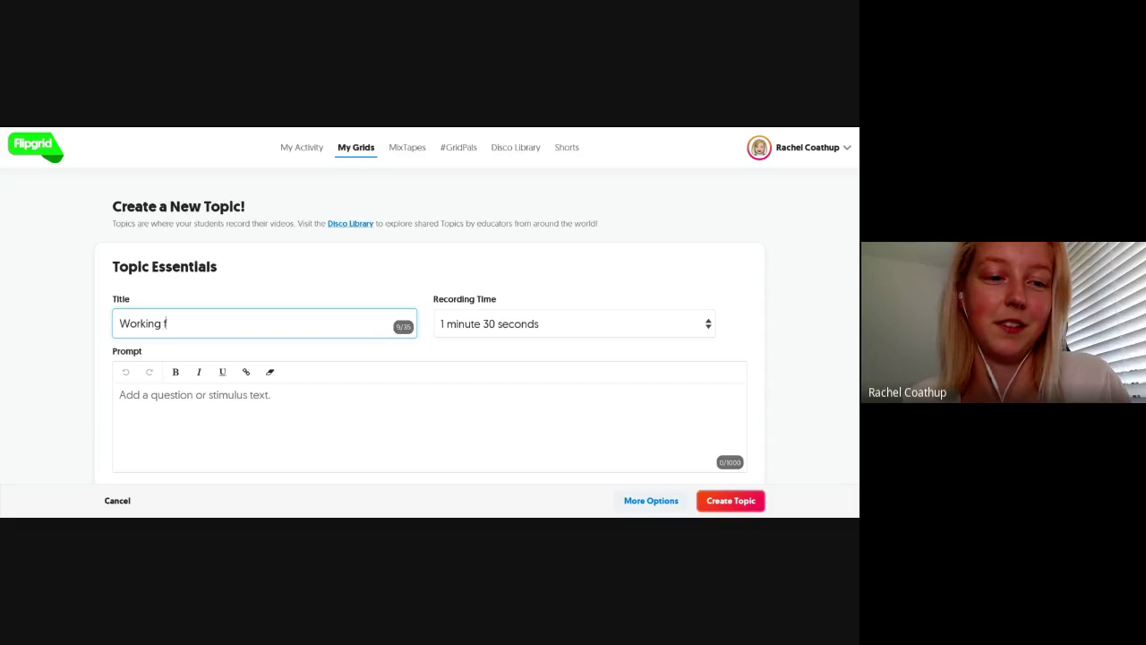
type("rom home")
left_click(440, 322)
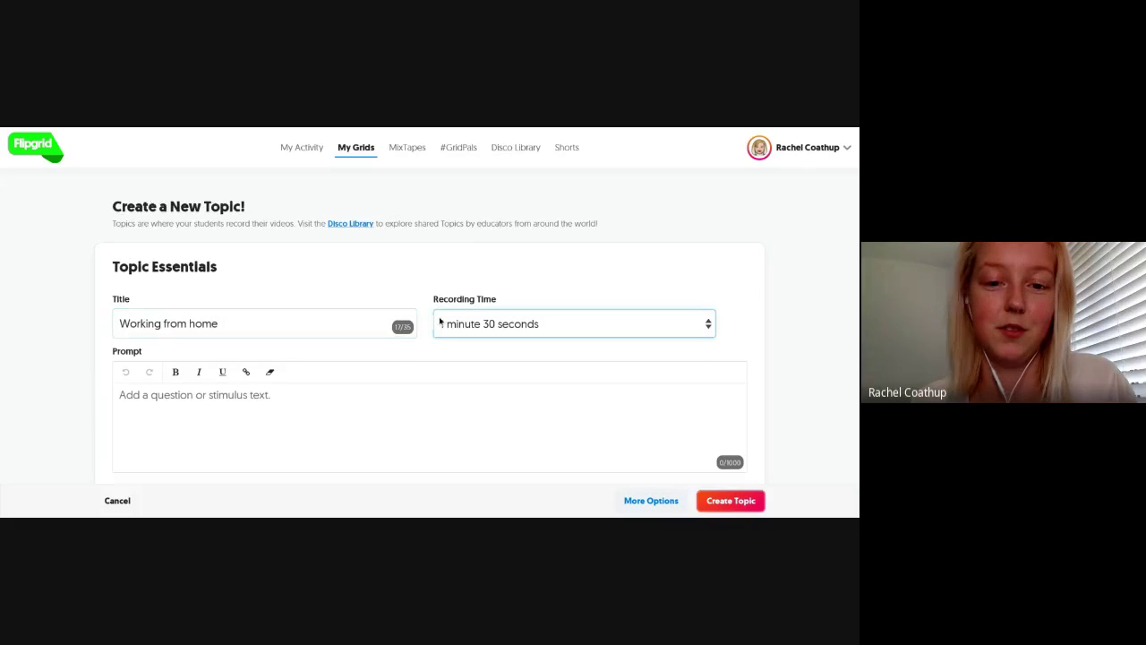
left_click(460, 200)
Enter prompt lines "- What is one benefit of working from home", "- what is one disadvantage" and "- What are you most looking forward to when this is all over!".
left_click(273, 407)
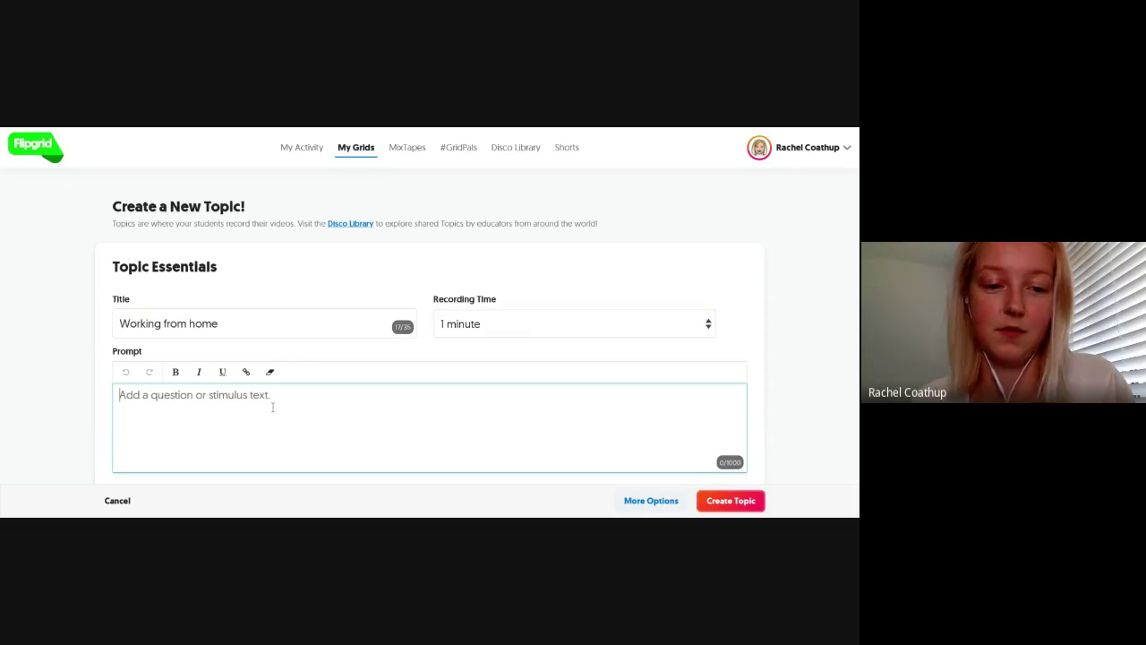
type("- W")
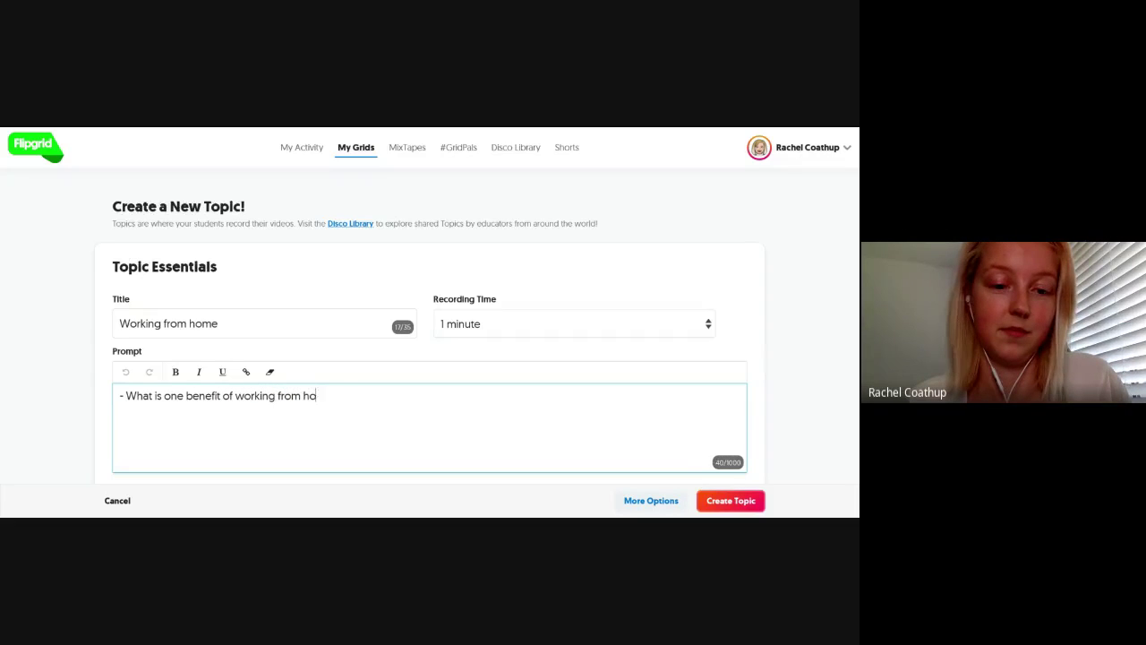
type("- what is one disadvantage")
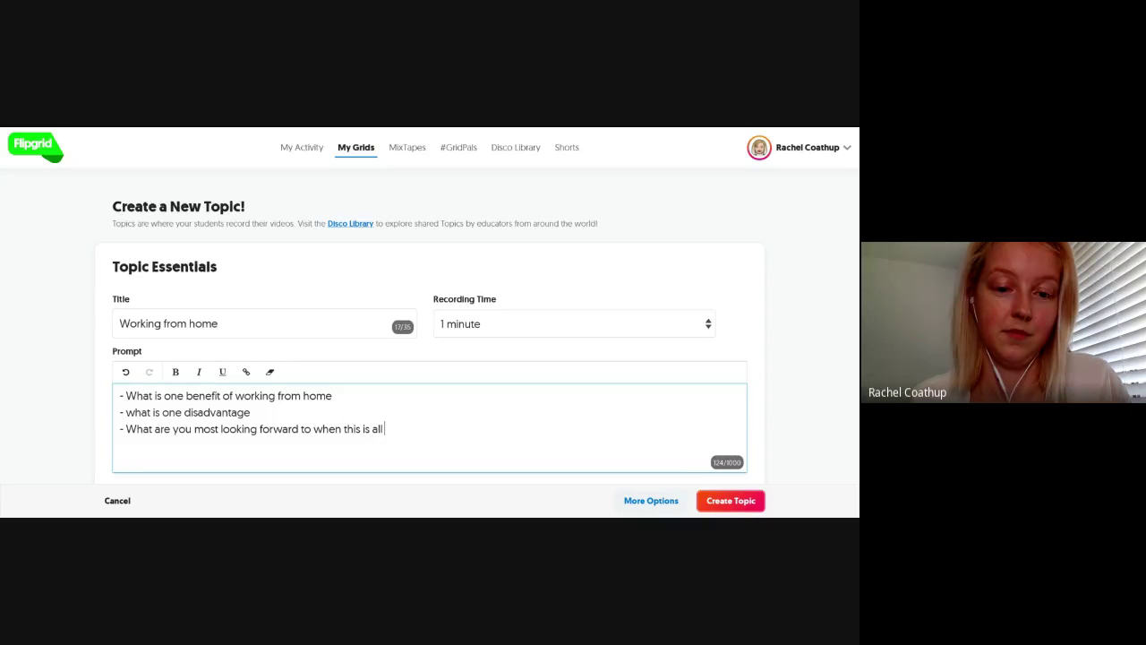
scroll(516, 426, "down", 1)
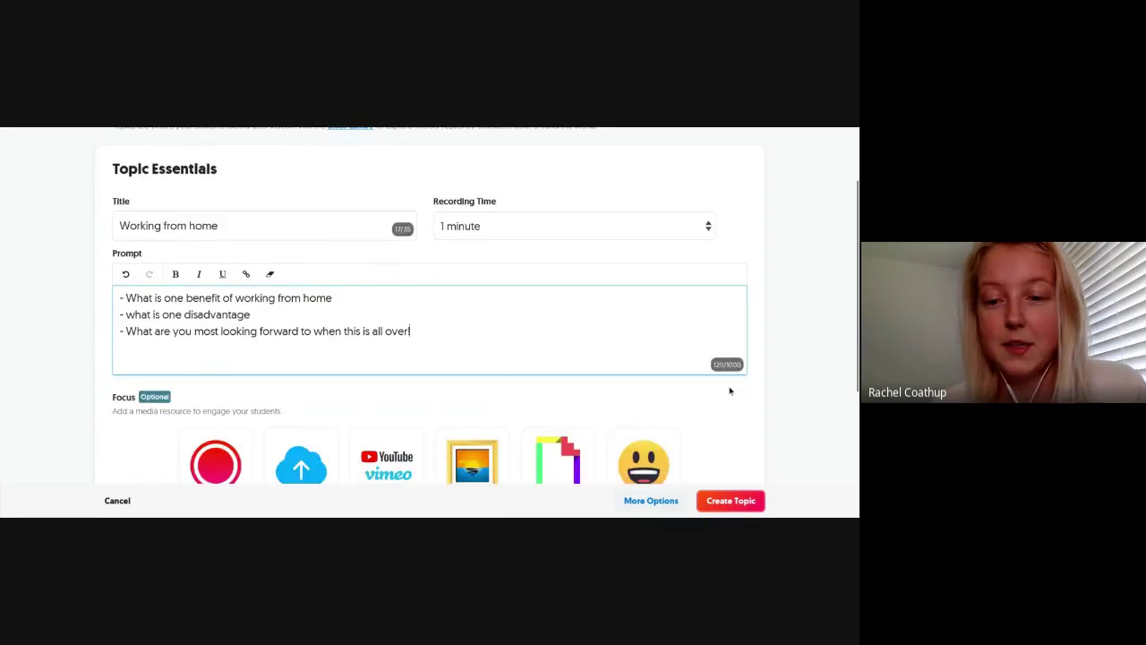
Create the topic, copy its share link and close the sharing dialog.
scroll(728, 388, "down", 2)
left_click(720, 484)
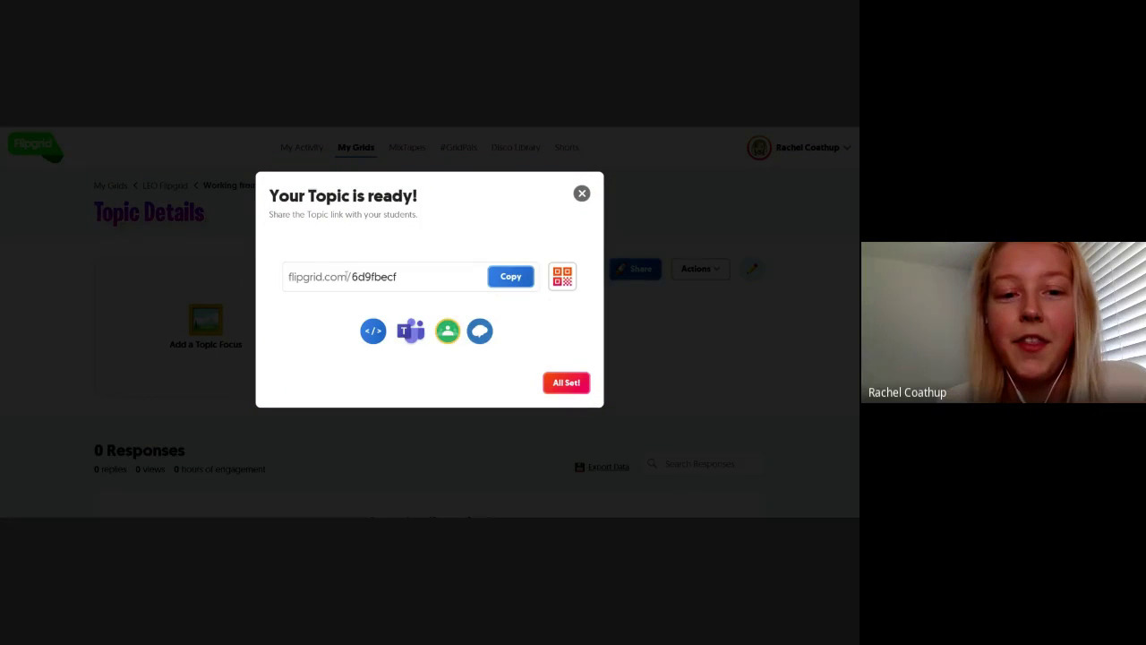
left_click(383, 277)
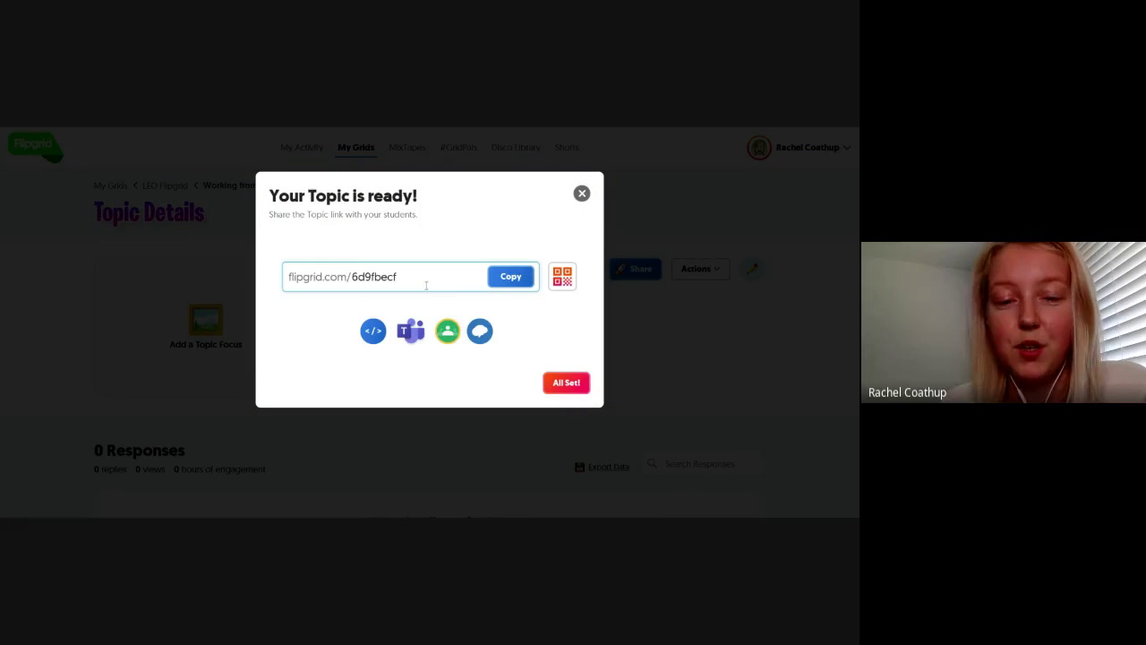
left_click(508, 281)
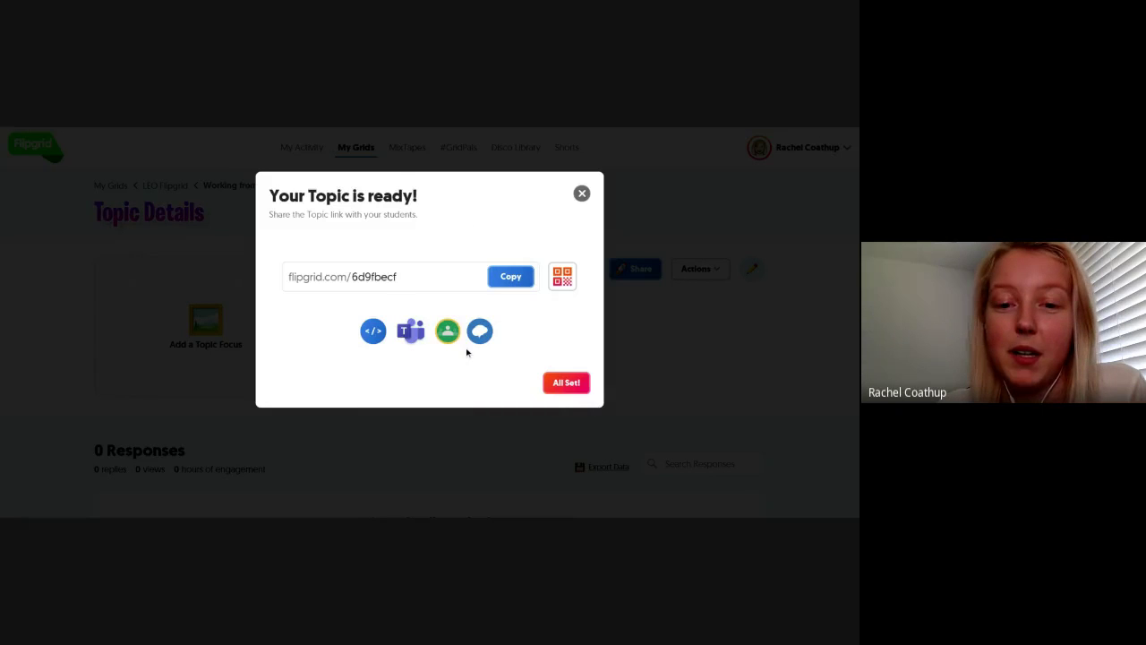
left_click(507, 277)
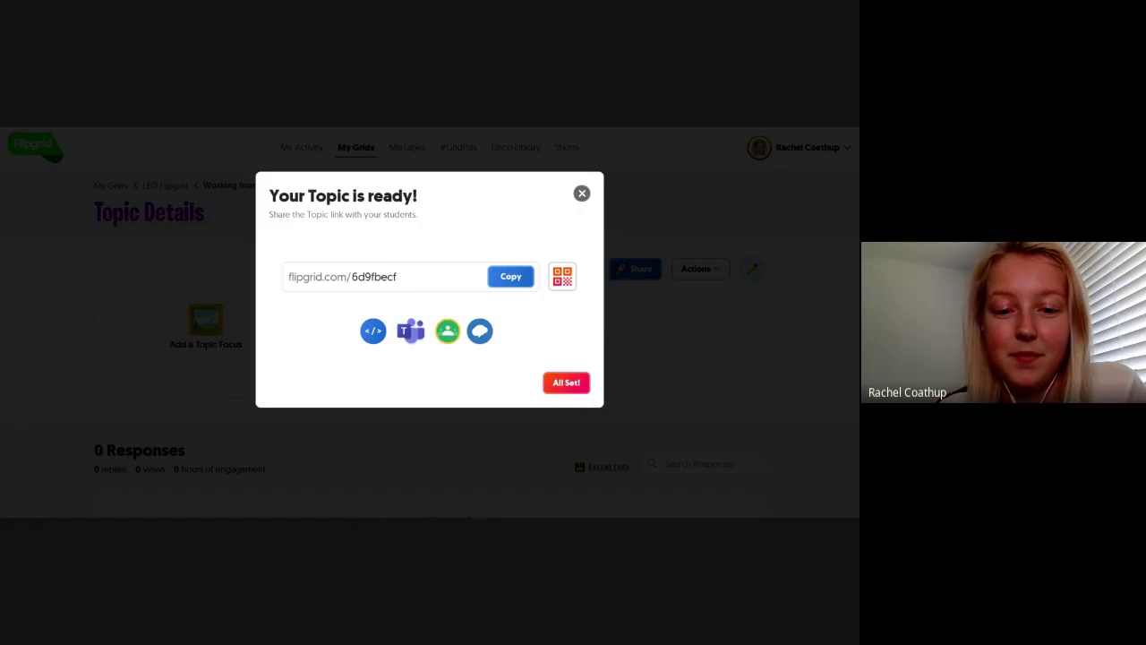
left_click(408, 277)
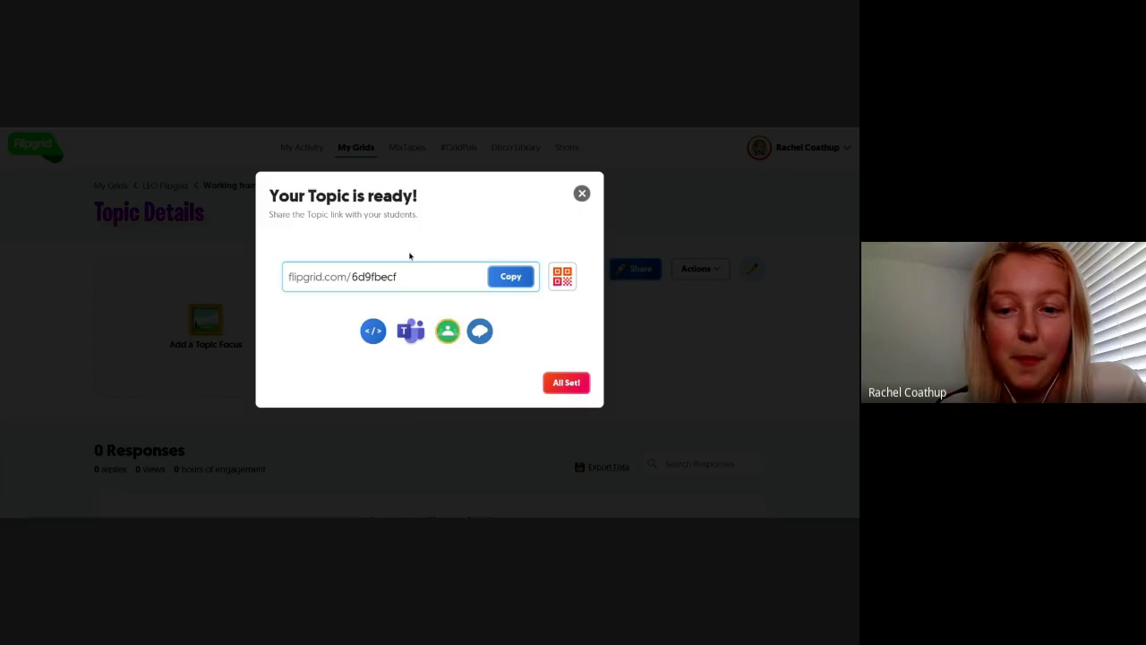
left_click(582, 193)
Open the camera recorder for a video response to the "Working from home" topic.
scroll(550, 334, "down", 1)
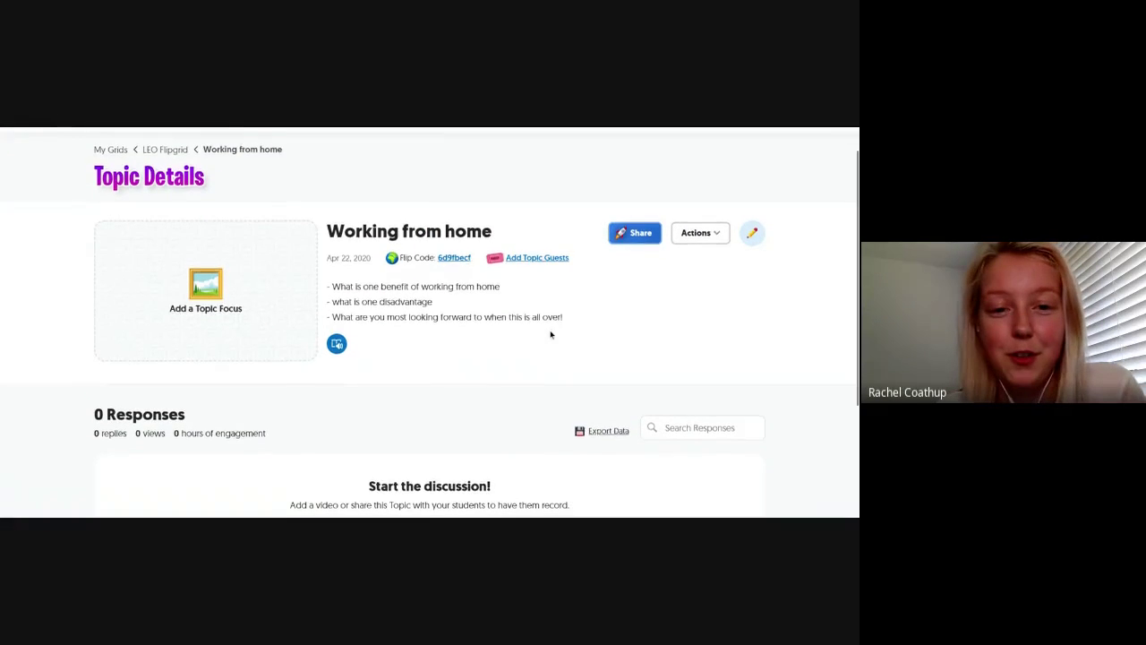
scroll(304, 385, "down", 3)
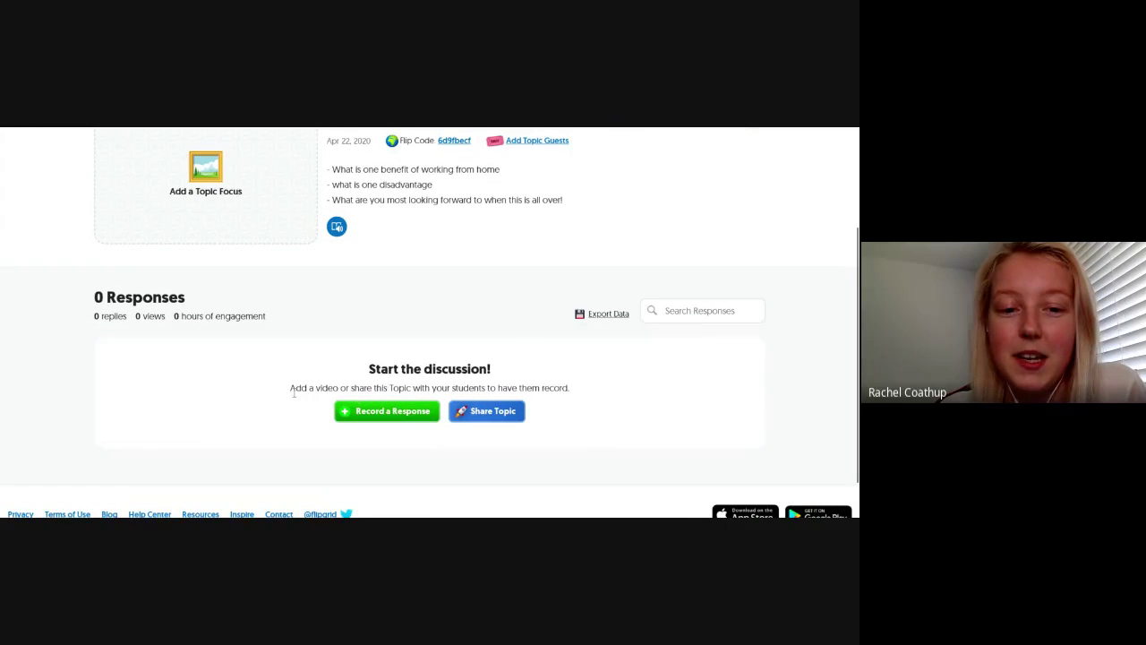
left_click(385, 413)
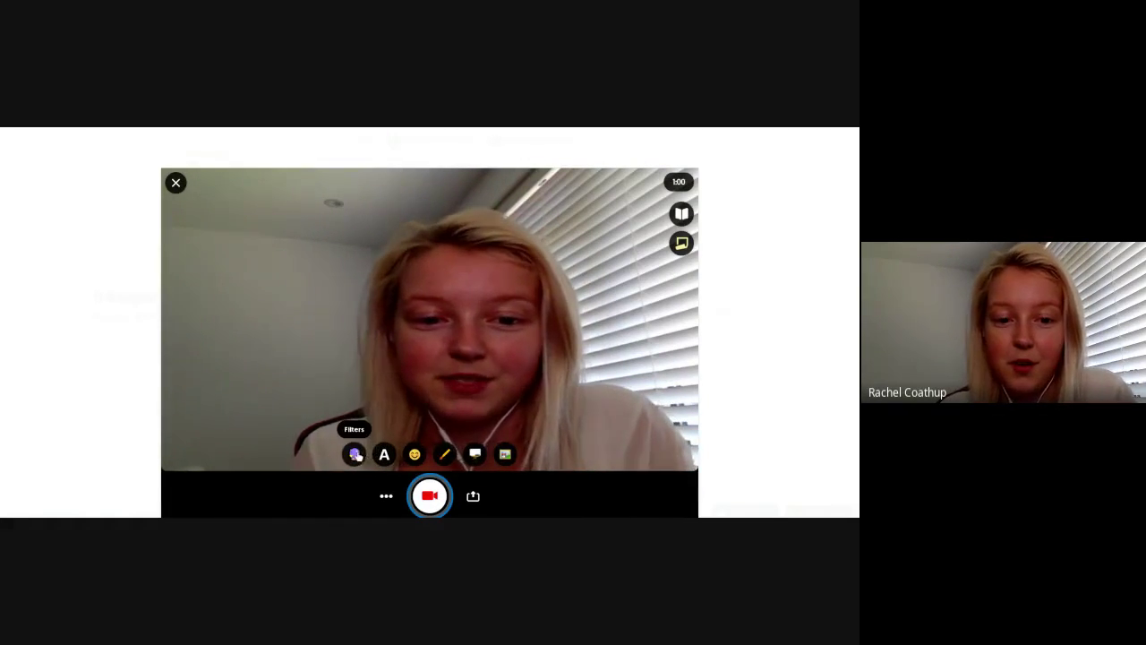
Preview the blue, blue-purple gradient and pixel filters on the camera picture, and remove the filter.
left_click(336, 428)
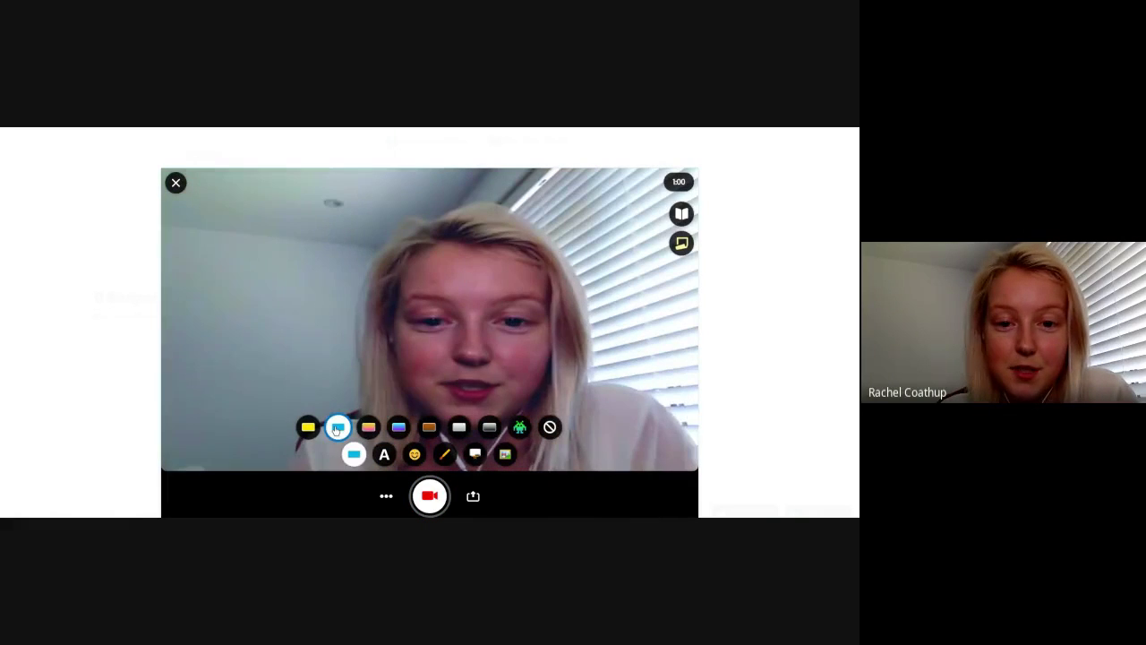
left_click(398, 428)
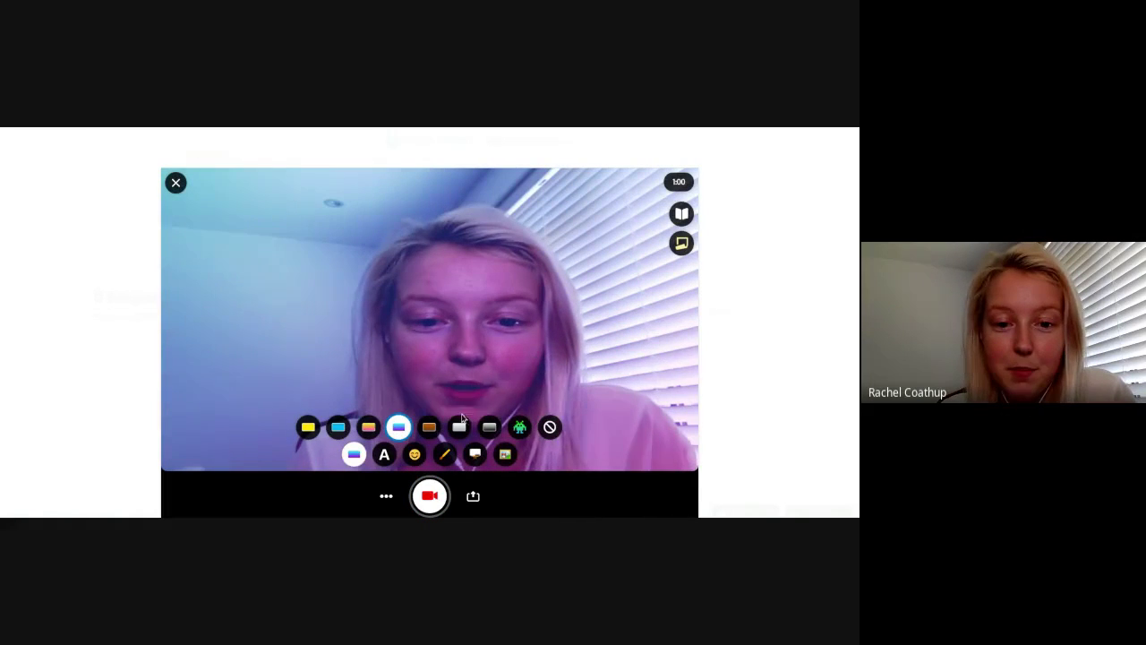
left_click(519, 427)
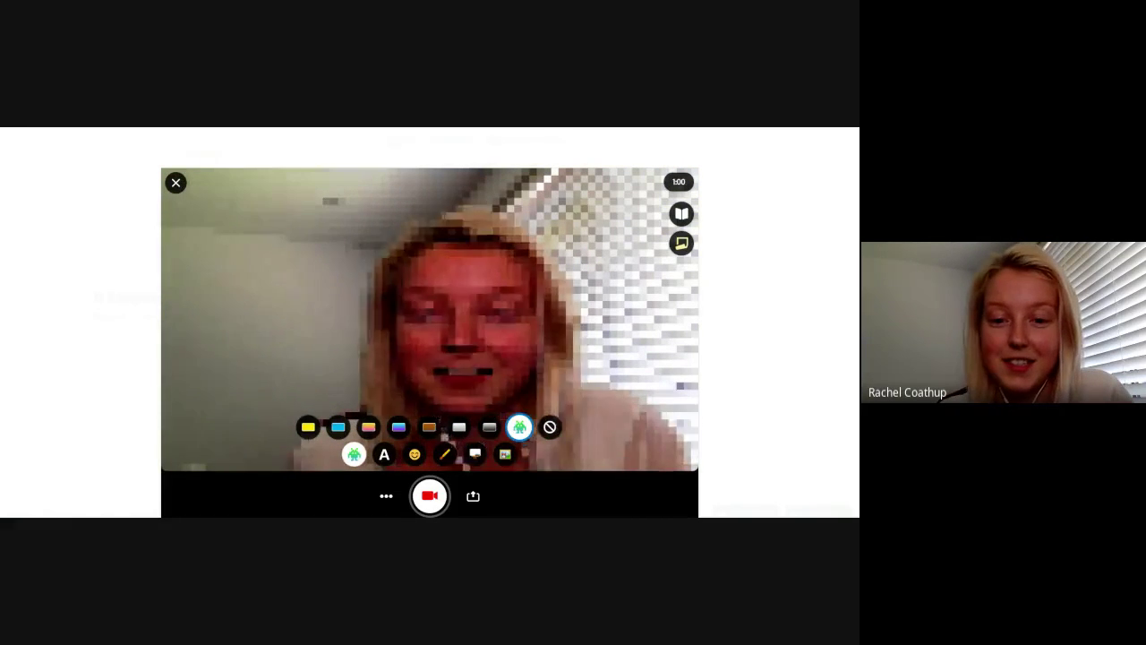
left_click(549, 428)
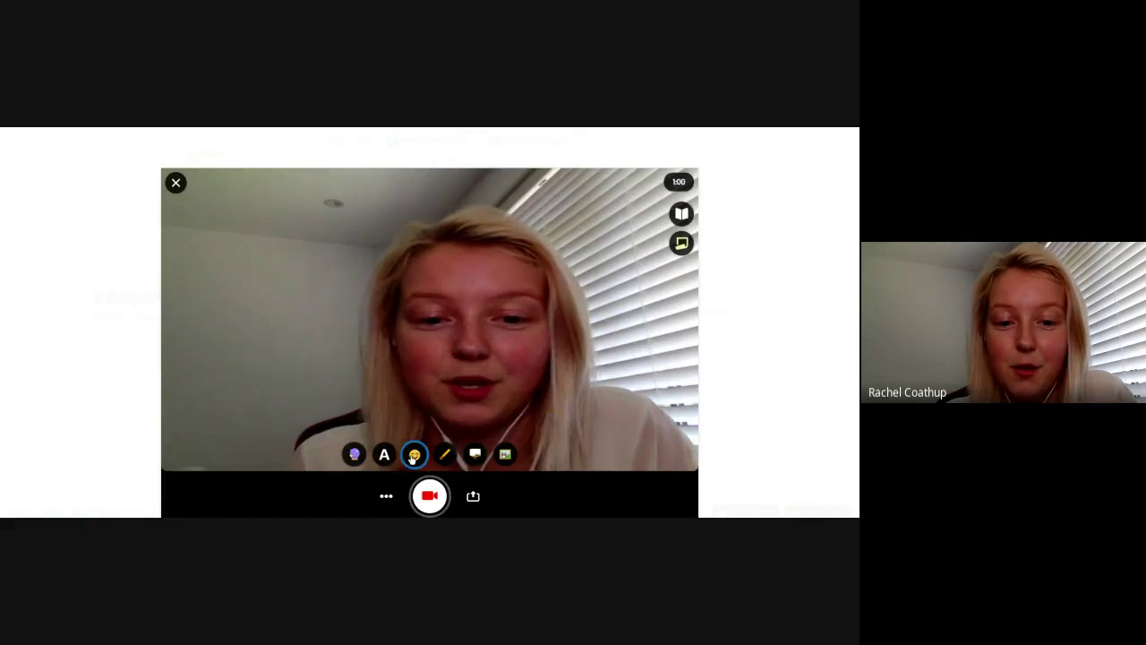
Add the grinning emoji sticker with closed eyes to the video, enlarge it and place it in the picture's lower-left corner.
left_click(412, 455)
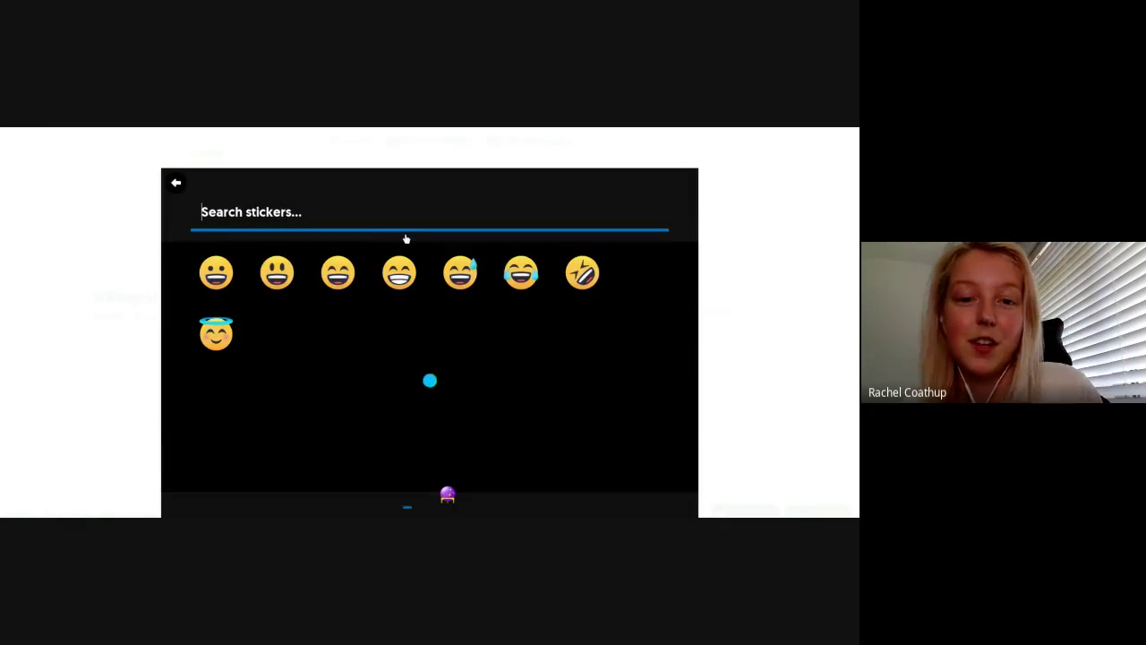
left_click(398, 274)
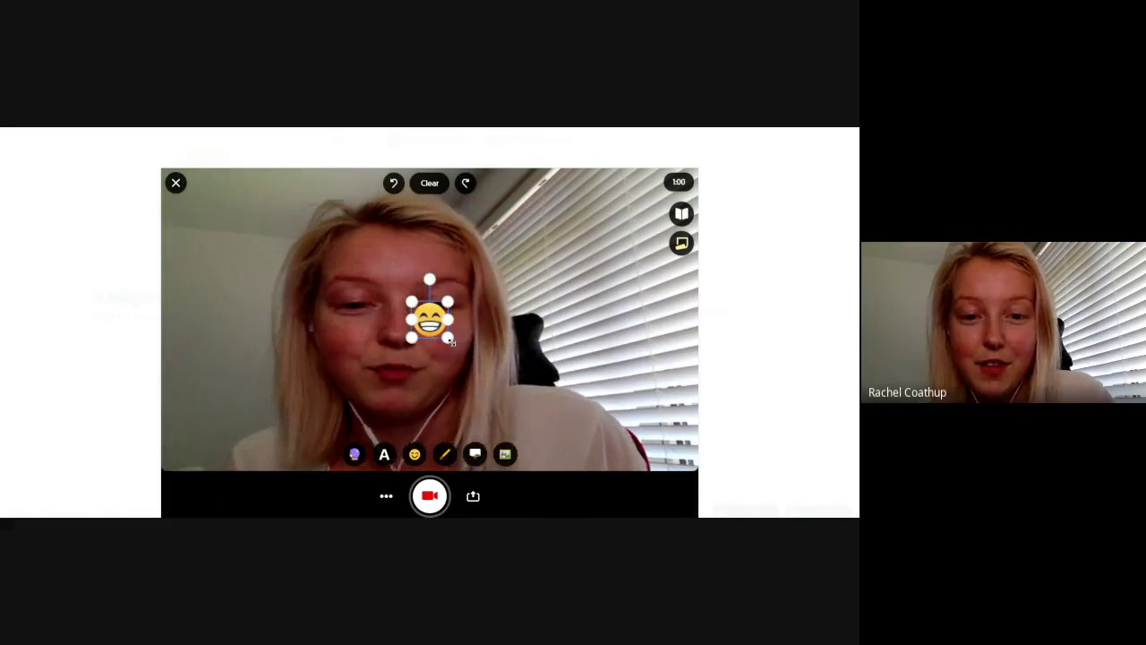
left_click_drag(451, 340, 549, 440)
left_click_drag(434, 355, 255, 397)
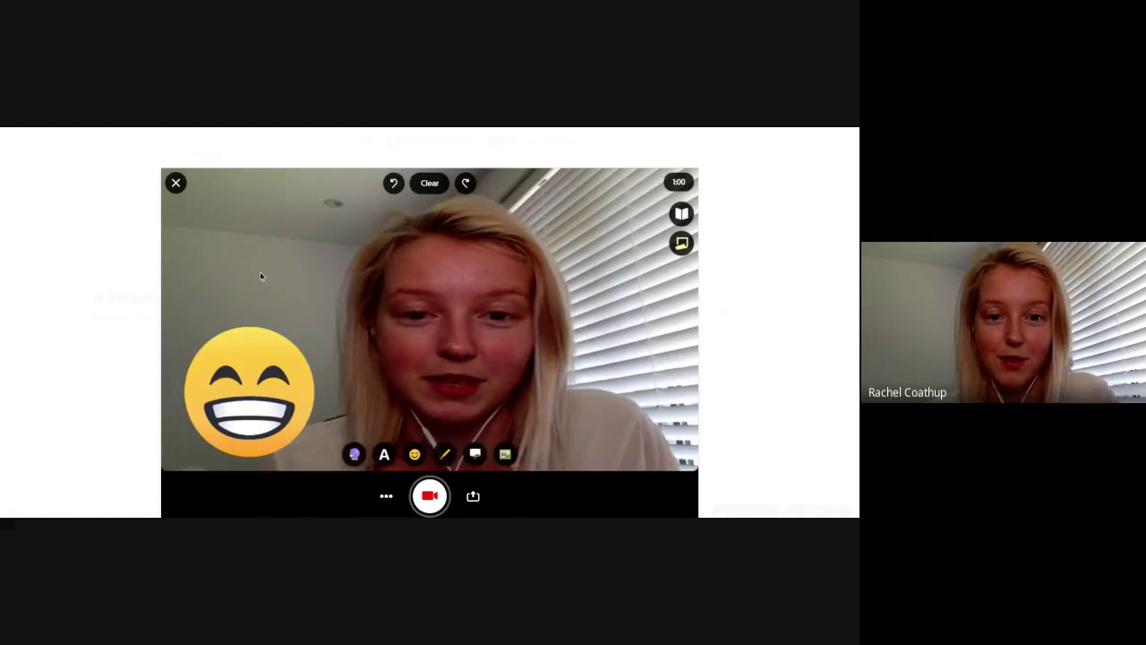
Add the purple text "I'm excited to get to meet you all!" to the video.
left_click(386, 457)
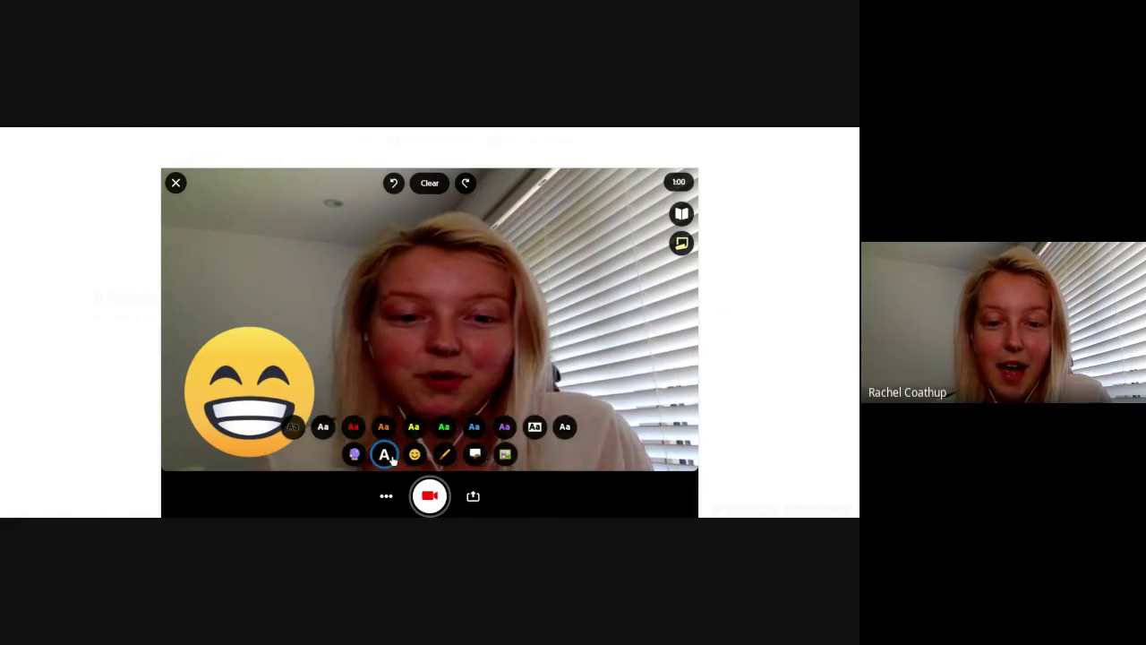
left_click(506, 427)
left_click(335, 322)
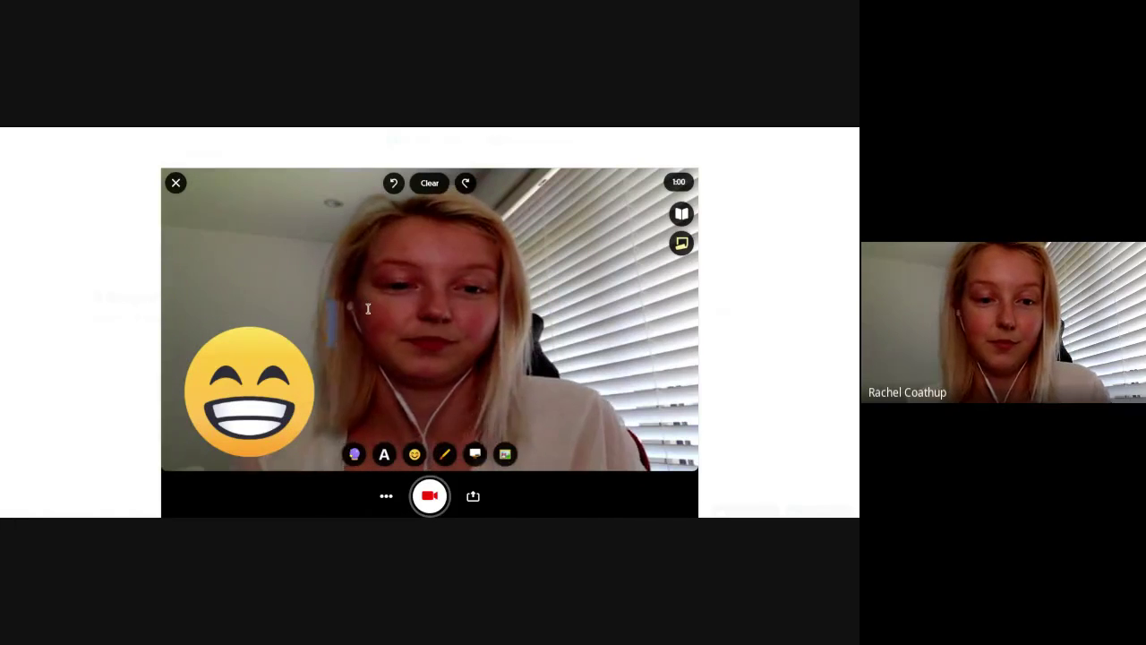
type("I'm exc")
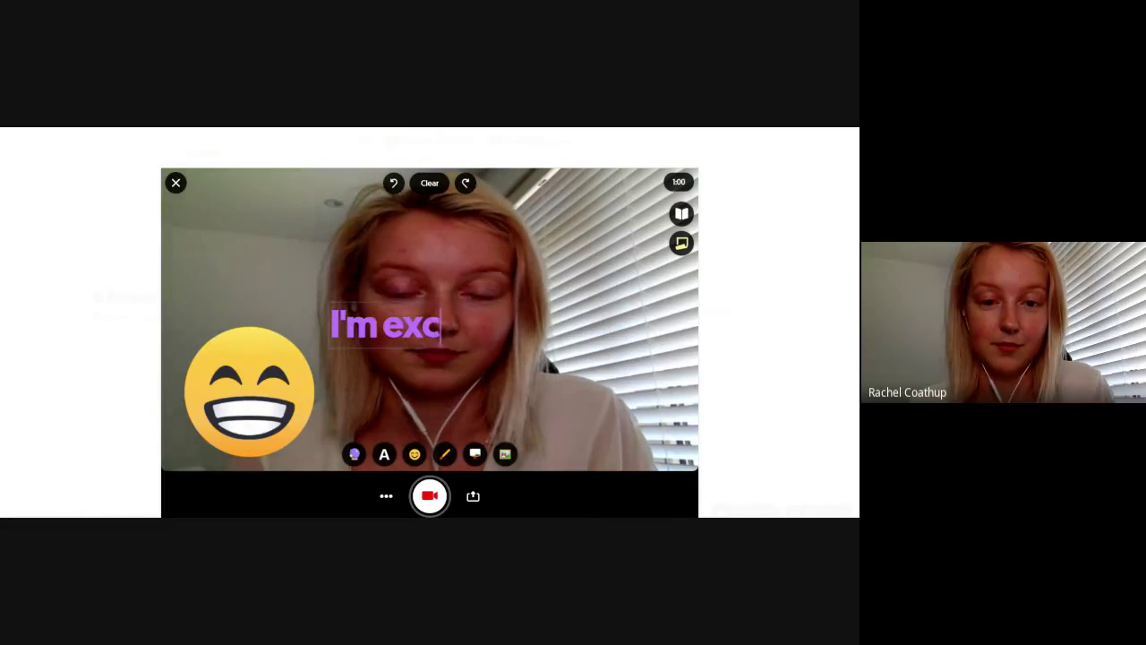
type("ited to")
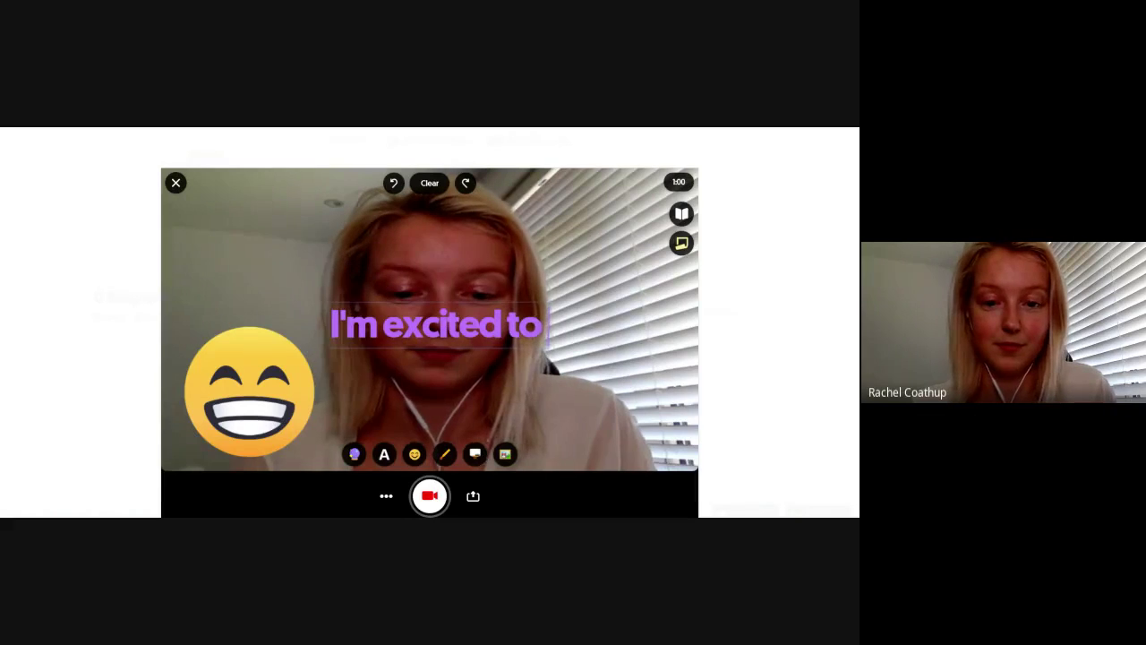
type(" get to me")
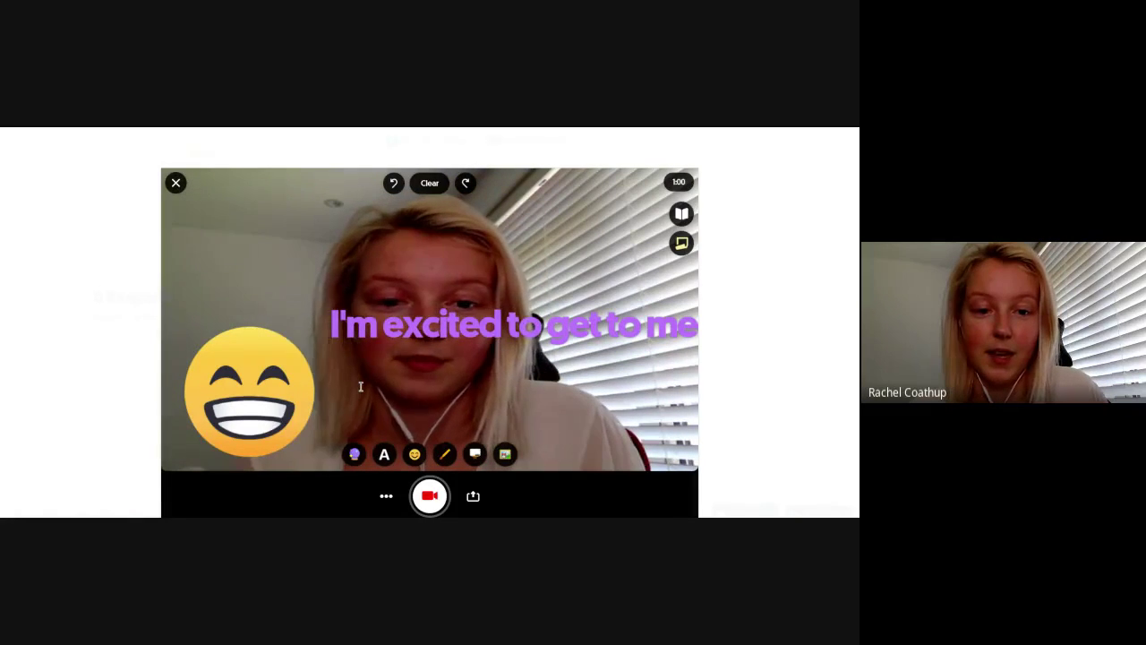
Shrink the purple text and position it at the lower-right edge of the video picture.
left_click(394, 310)
left_click_drag(394, 310, 295, 236)
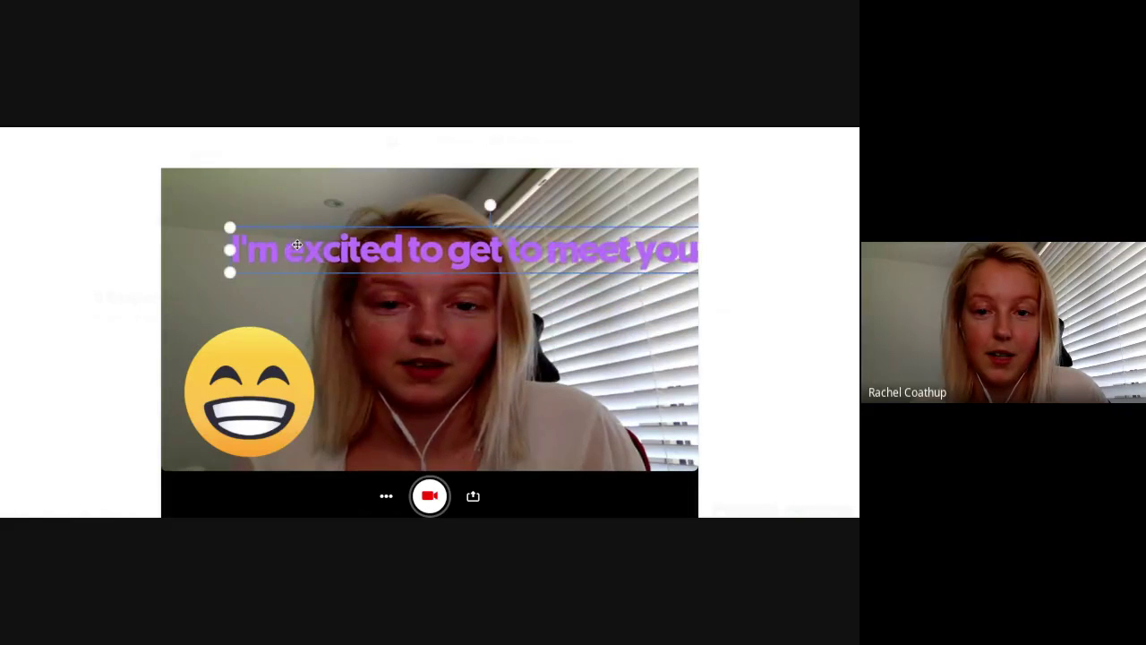
left_click_drag(650, 230, 543, 240)
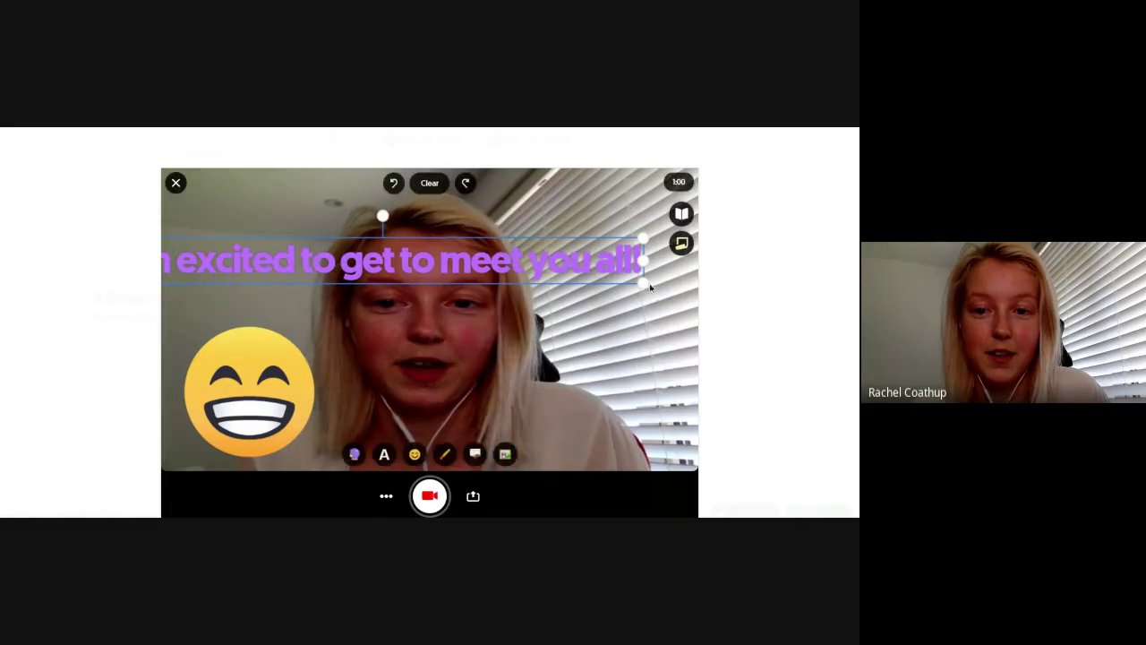
left_click_drag(646, 282, 636, 448)
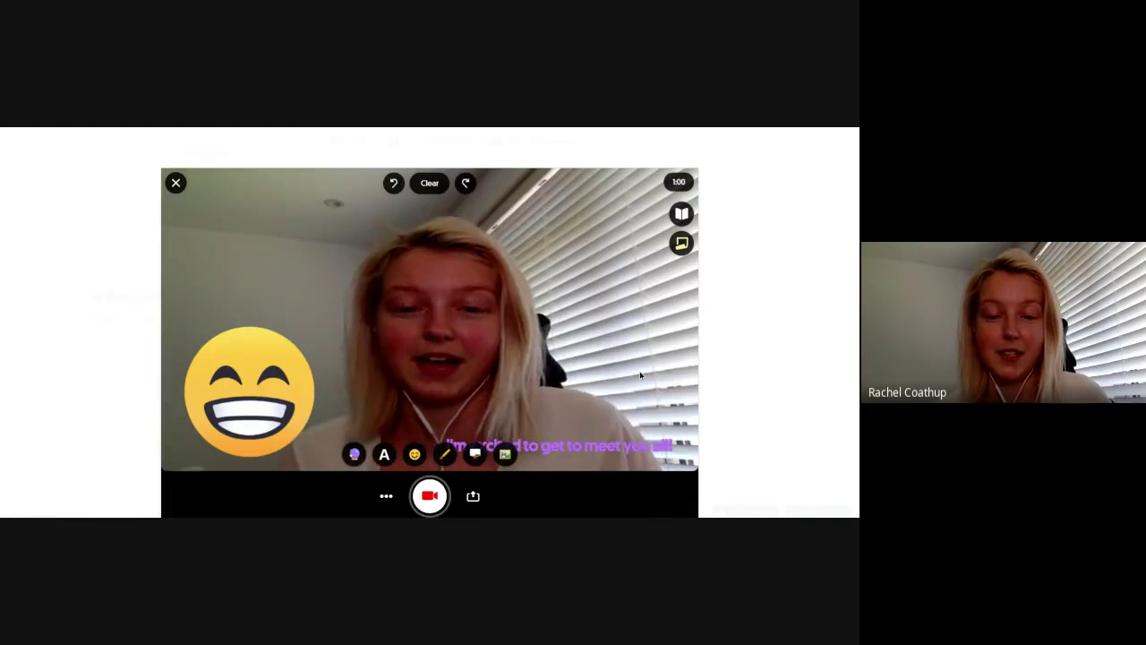
Look over the drawing, board and photo sticker tools, and leave the custom sticker upload without adding an image.
left_click(445, 455)
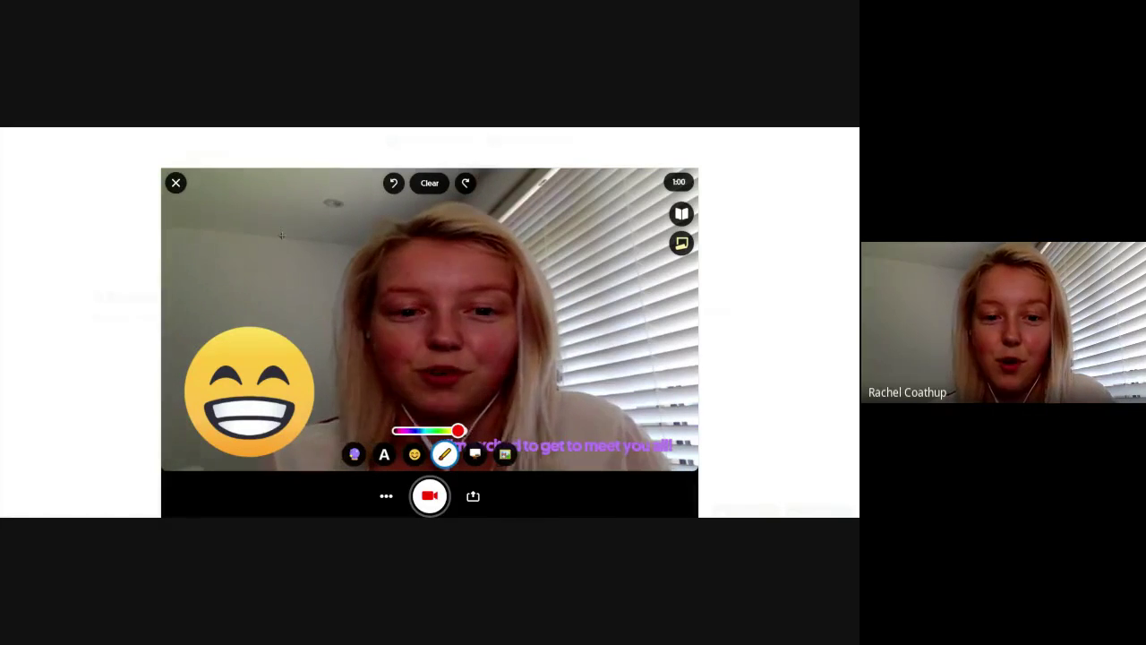
left_click(476, 454)
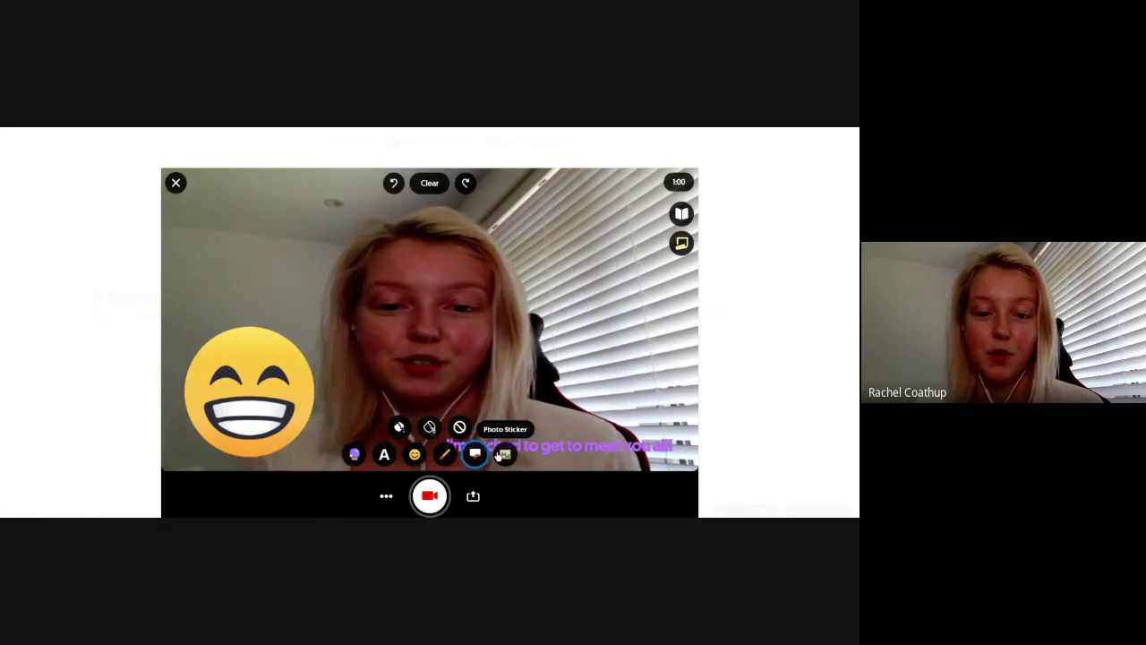
left_click(505, 455)
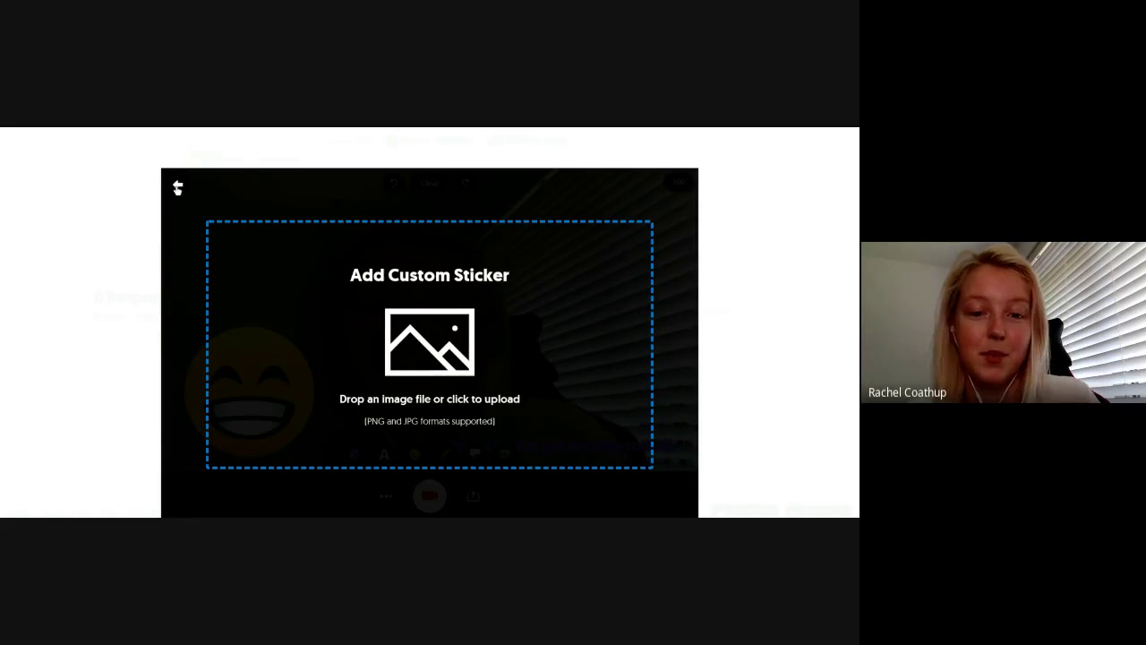
left_click(177, 187)
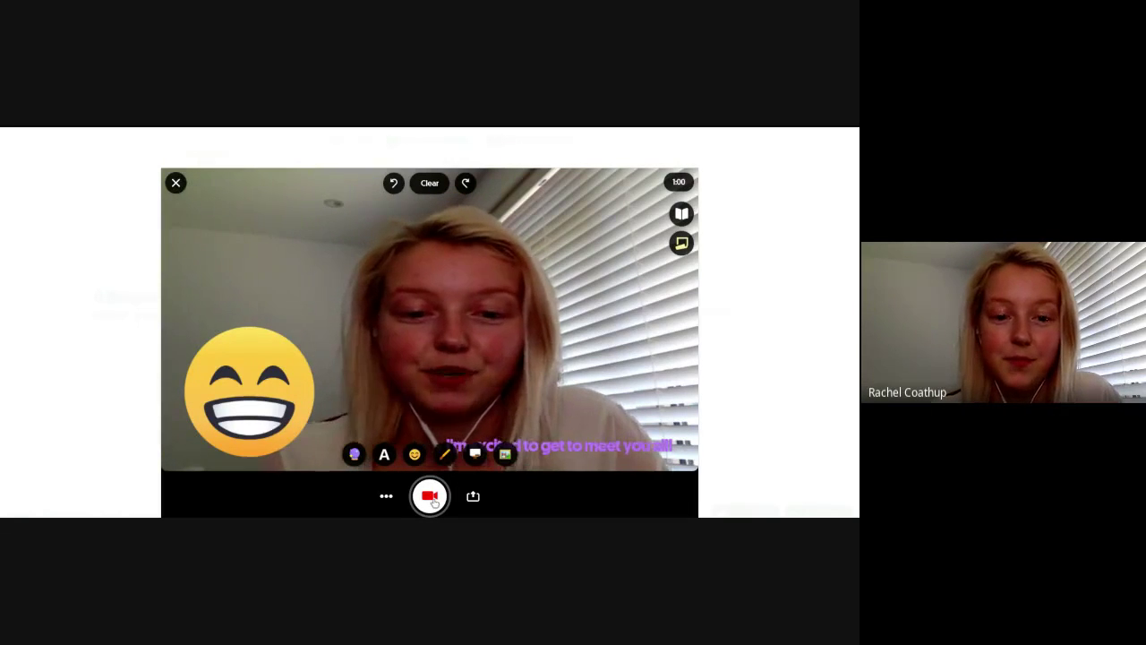
Record a short video response with the emoji and text decorations, stop its review playback and continue to the selfie.
left_click(430, 496)
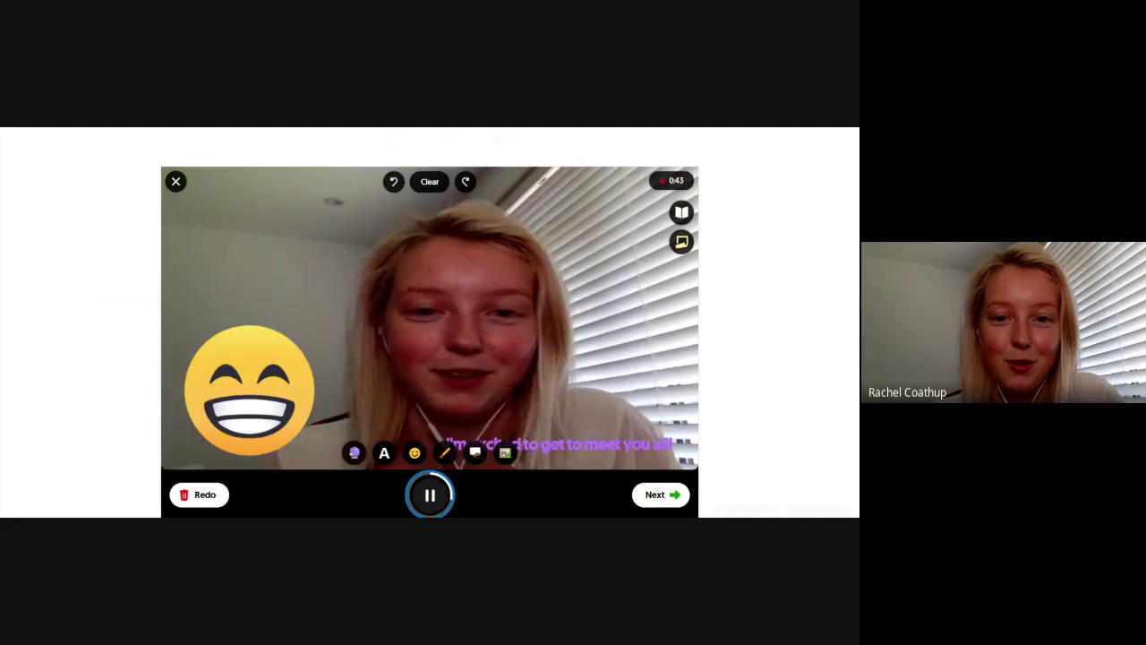
left_click(436, 489)
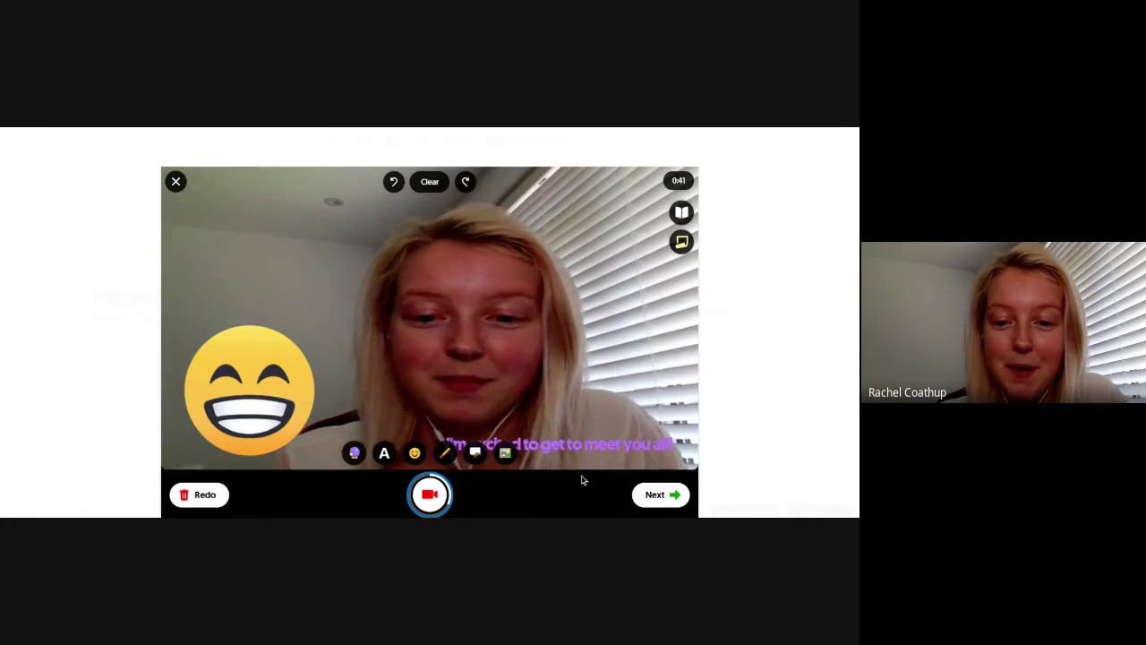
left_click(655, 497)
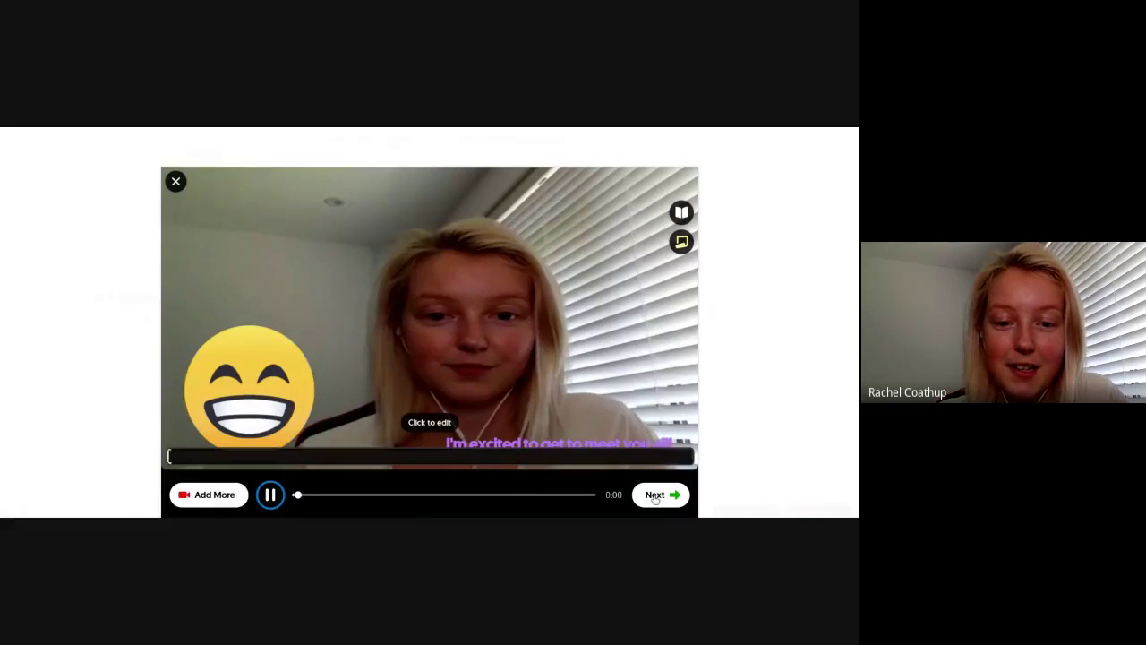
left_click(271, 493)
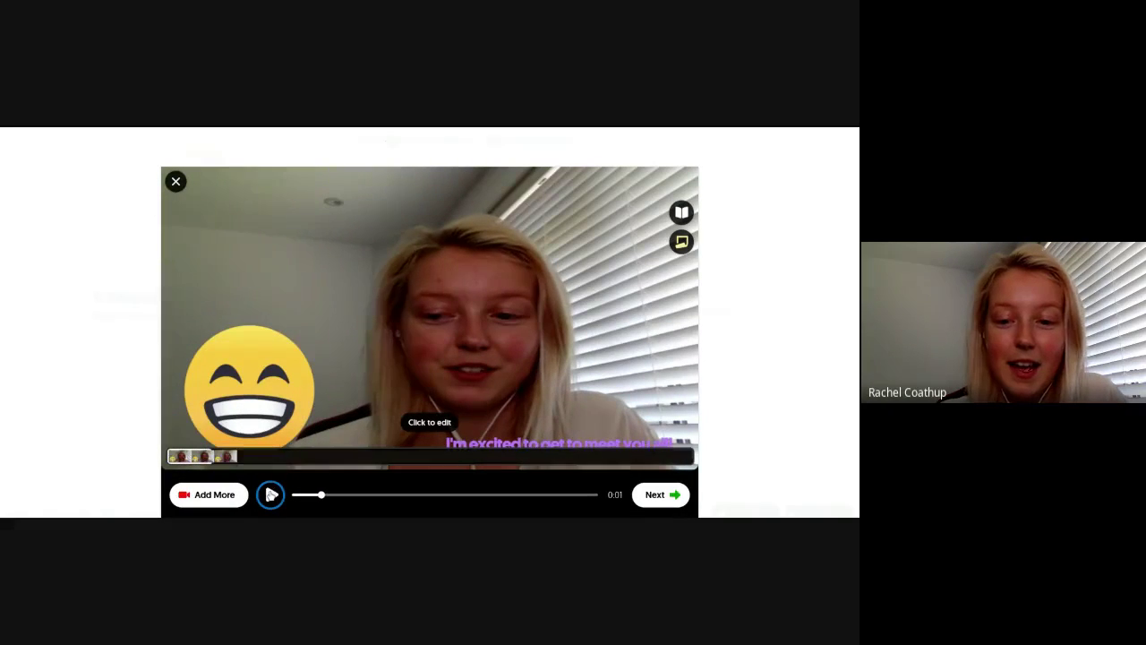
left_click(663, 497)
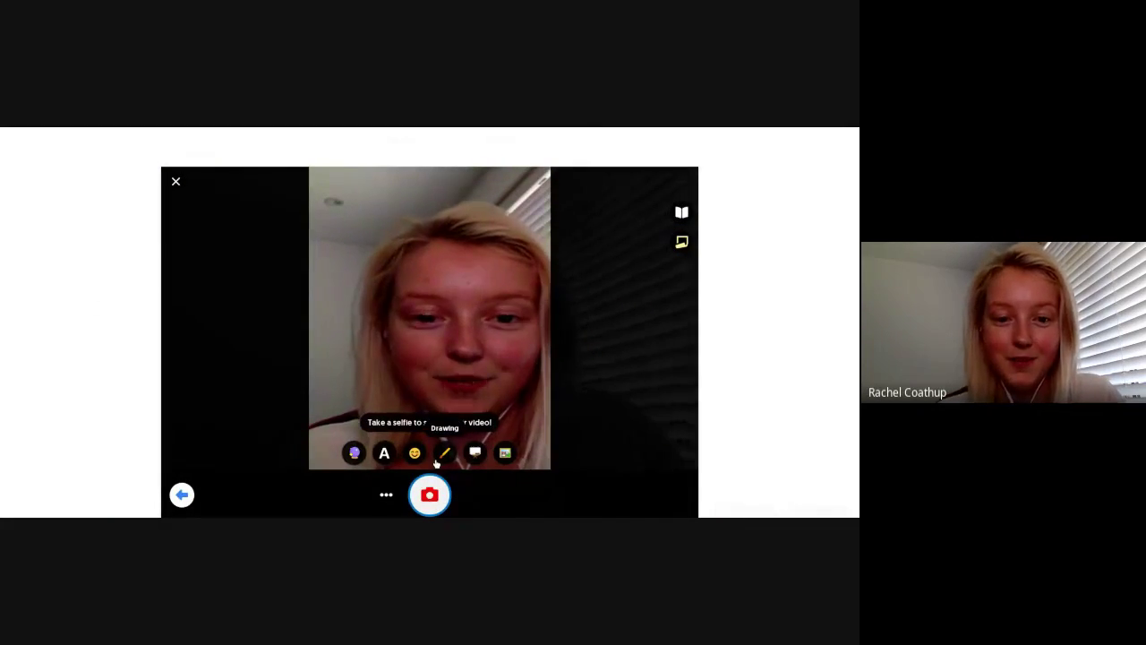
Take the cover selfie and place a slightly smiling emoji sticker in its lower-left corner.
left_click(429, 494)
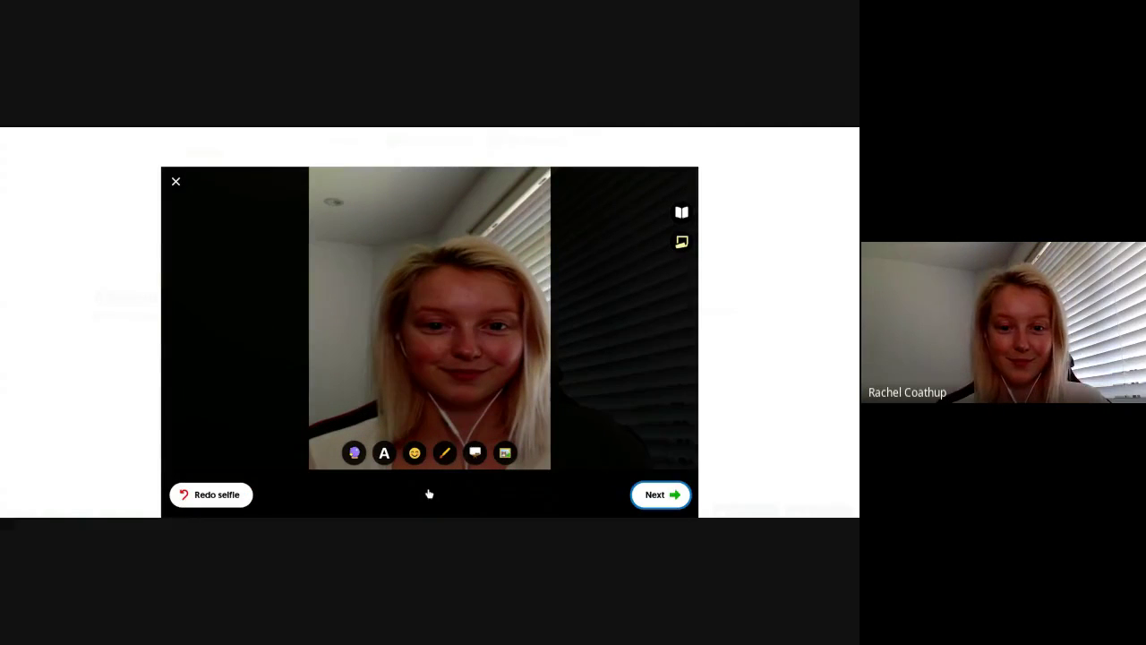
left_click(415, 455)
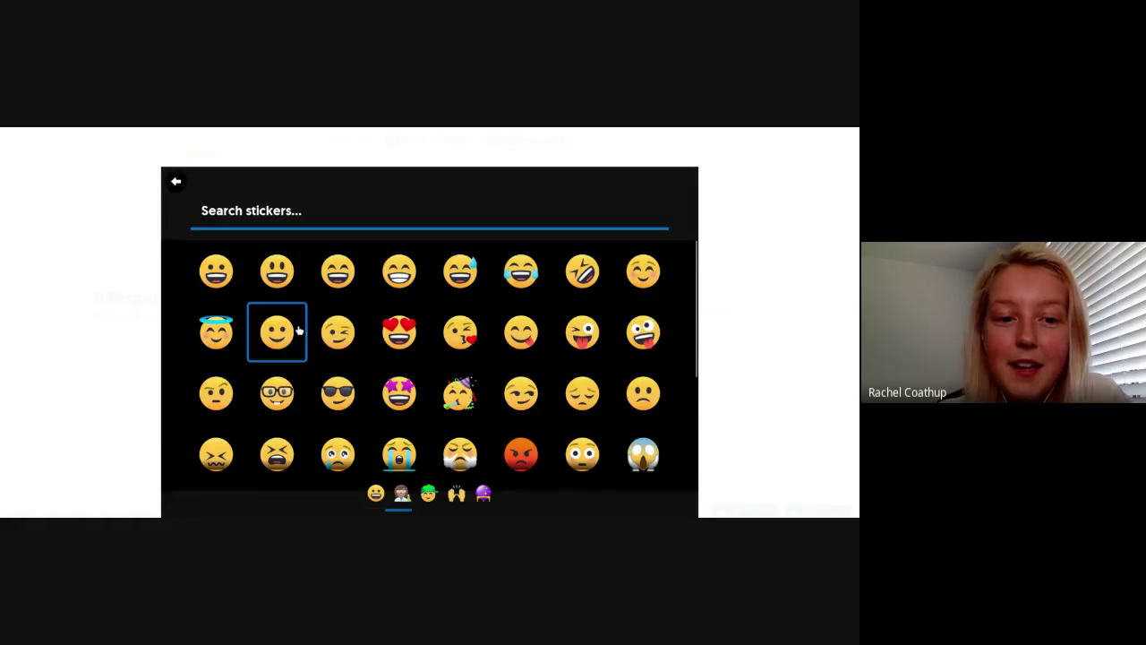
left_click(277, 332)
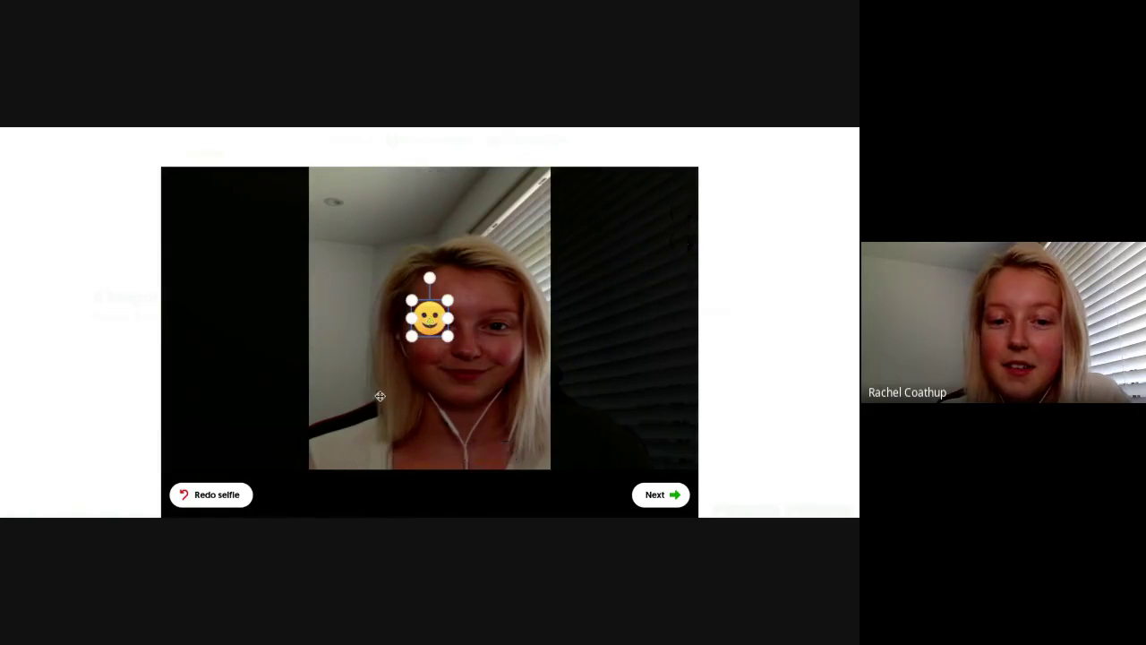
left_click_drag(430, 309, 355, 433)
left_click(445, 399)
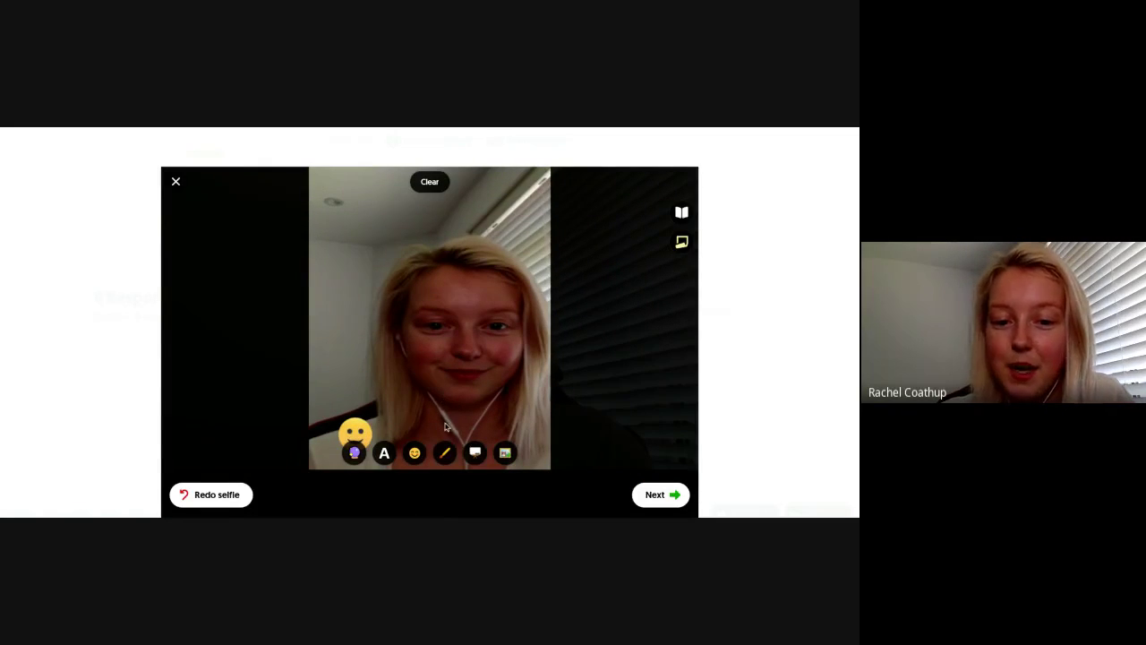
Cover the selfie with a solid black board and add the presenter's first name as purple text.
left_click(465, 454)
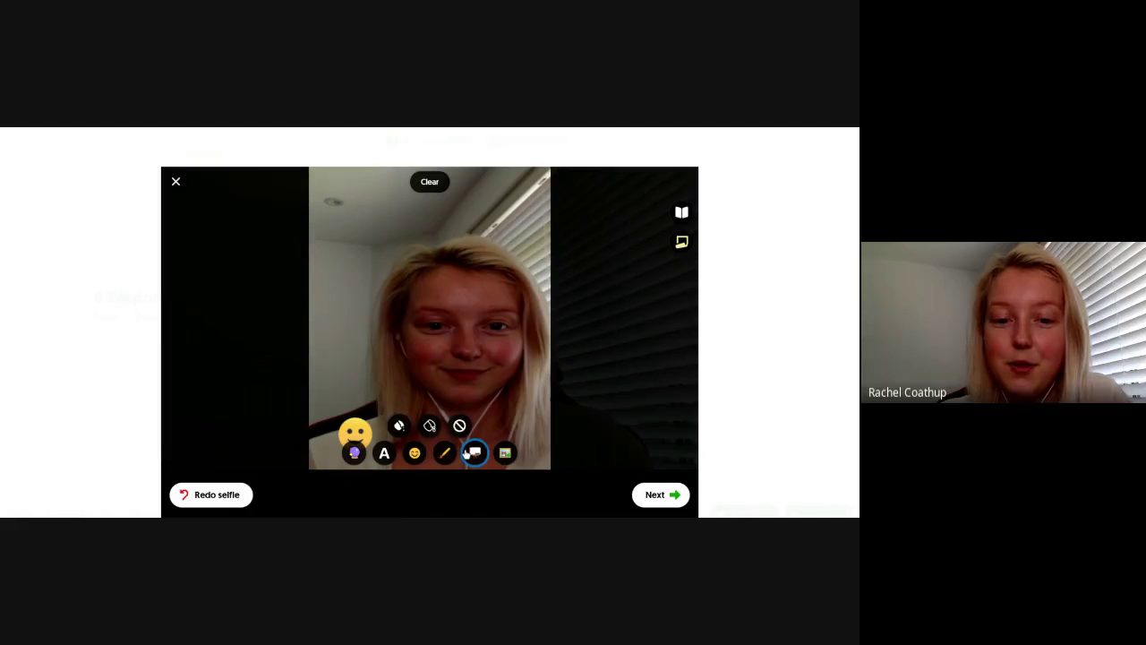
left_click(428, 427)
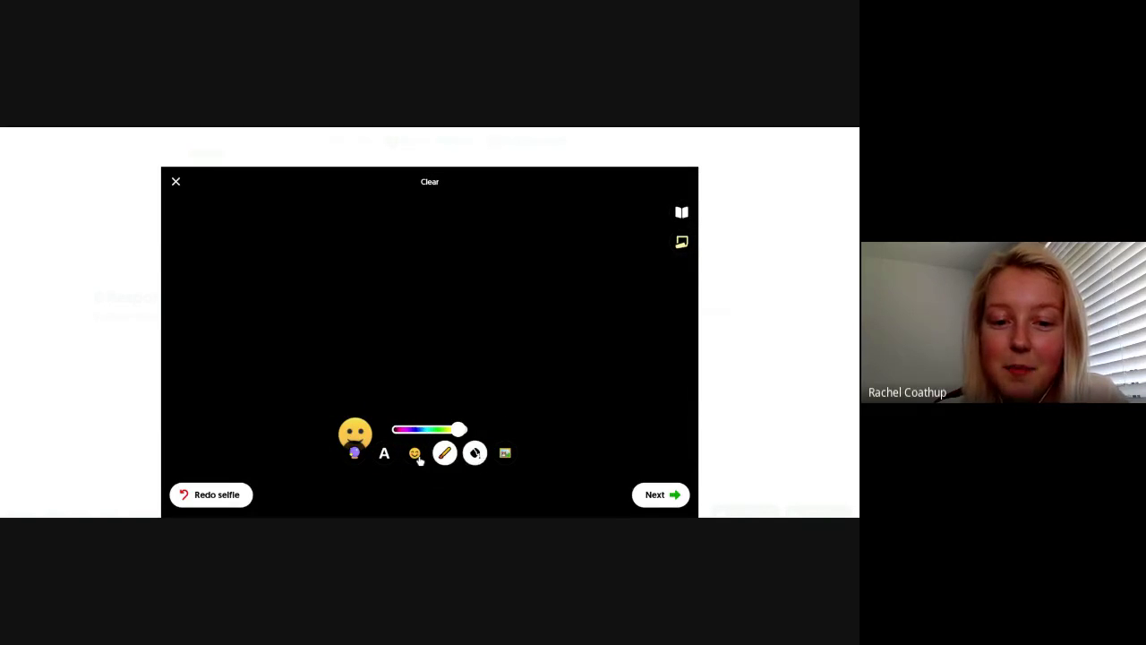
left_click(383, 454)
left_click(388, 302)
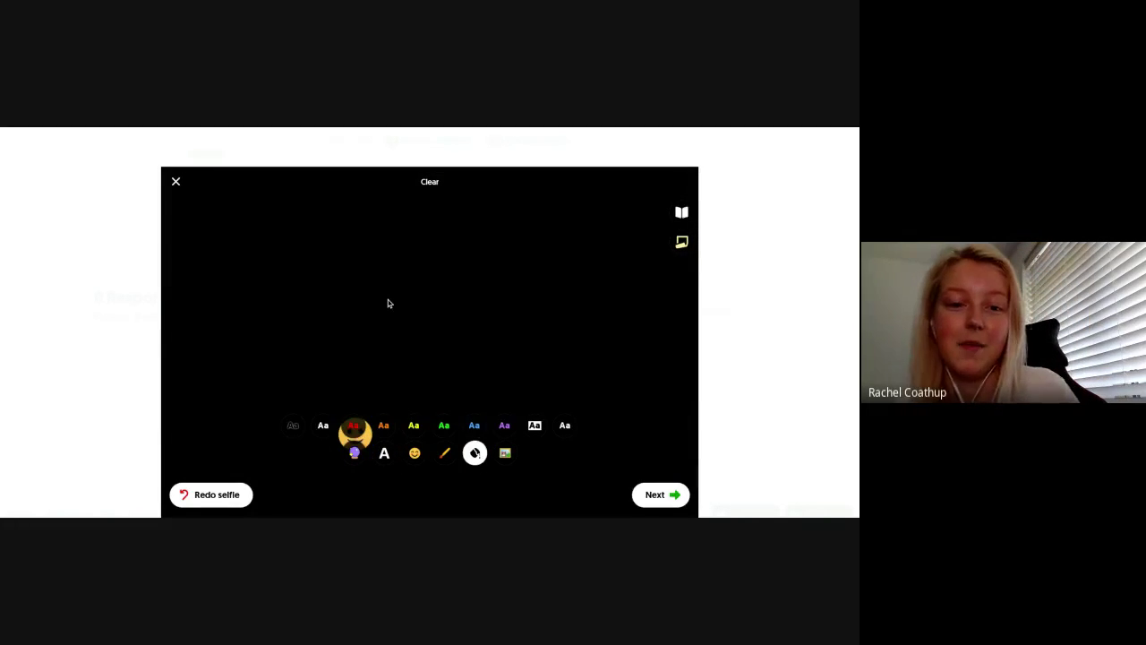
left_click(501, 427)
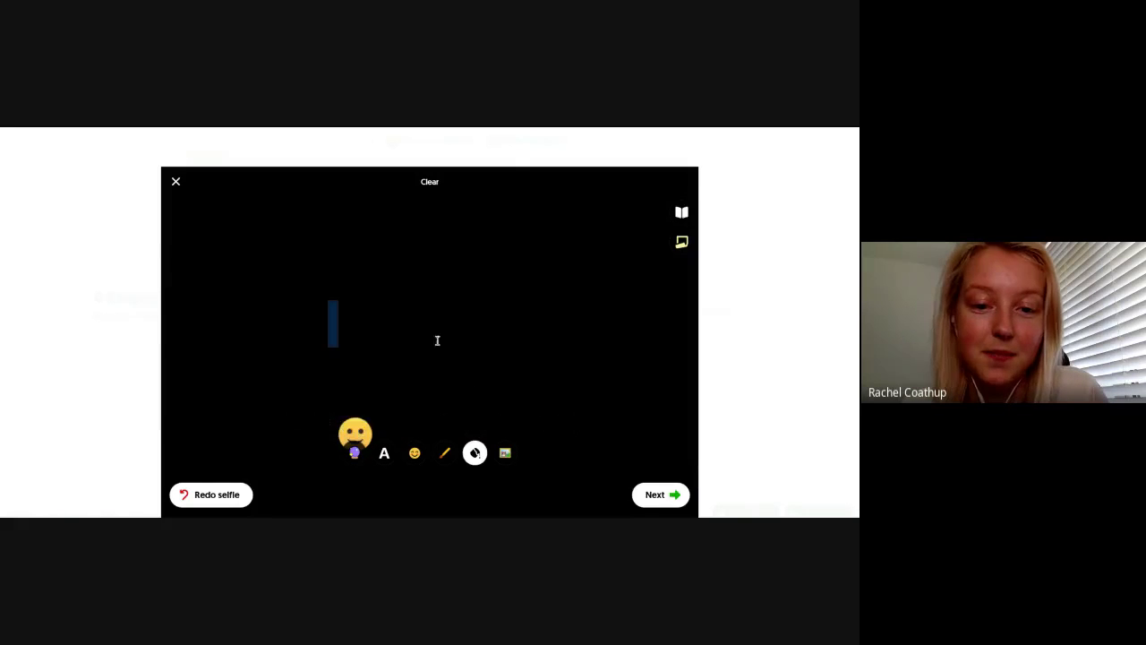
type("Rachel")
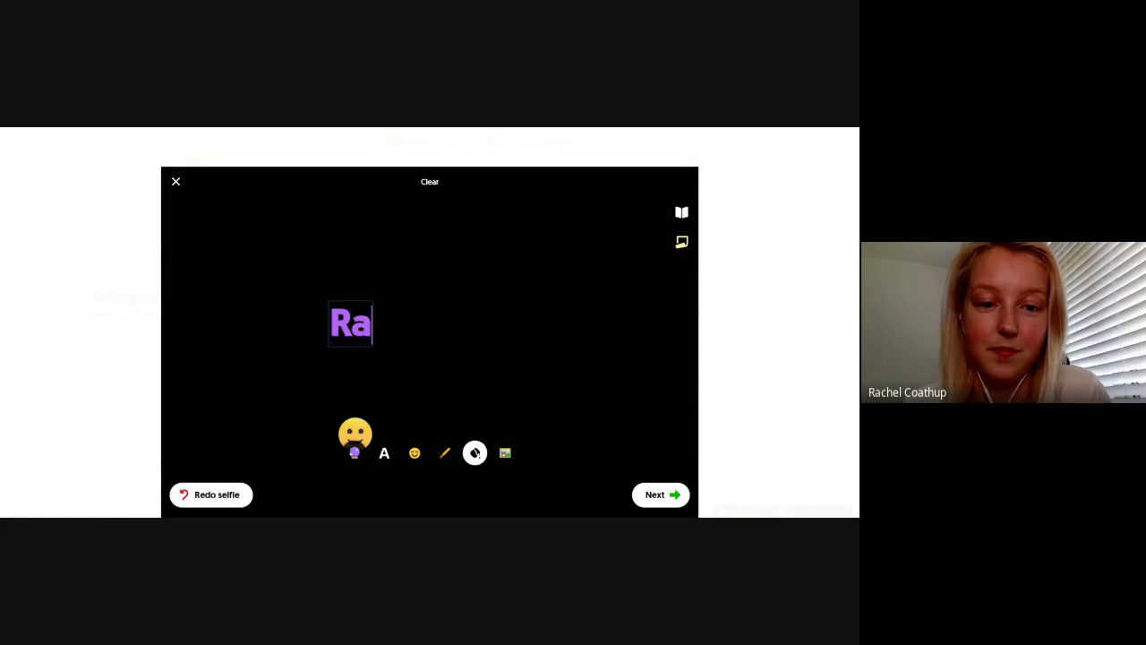
left_click(416, 382)
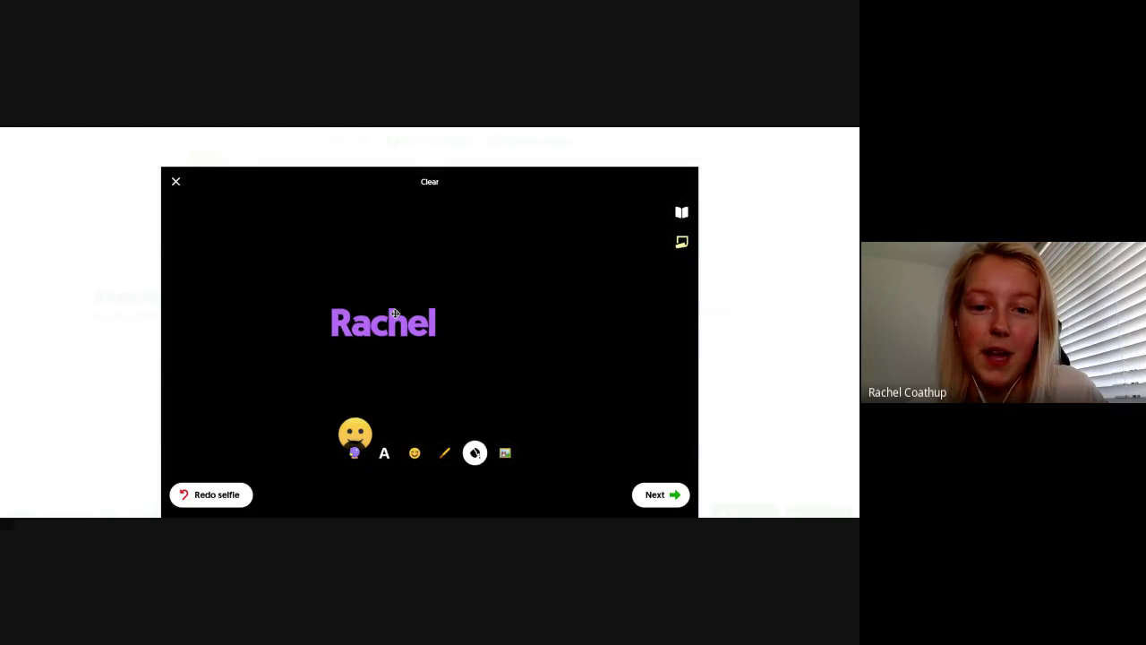
Centre the purple name in the upper part of the cover and place the enlarged smiling emoji directly beneath it.
left_click_drag(395, 313, 444, 269)
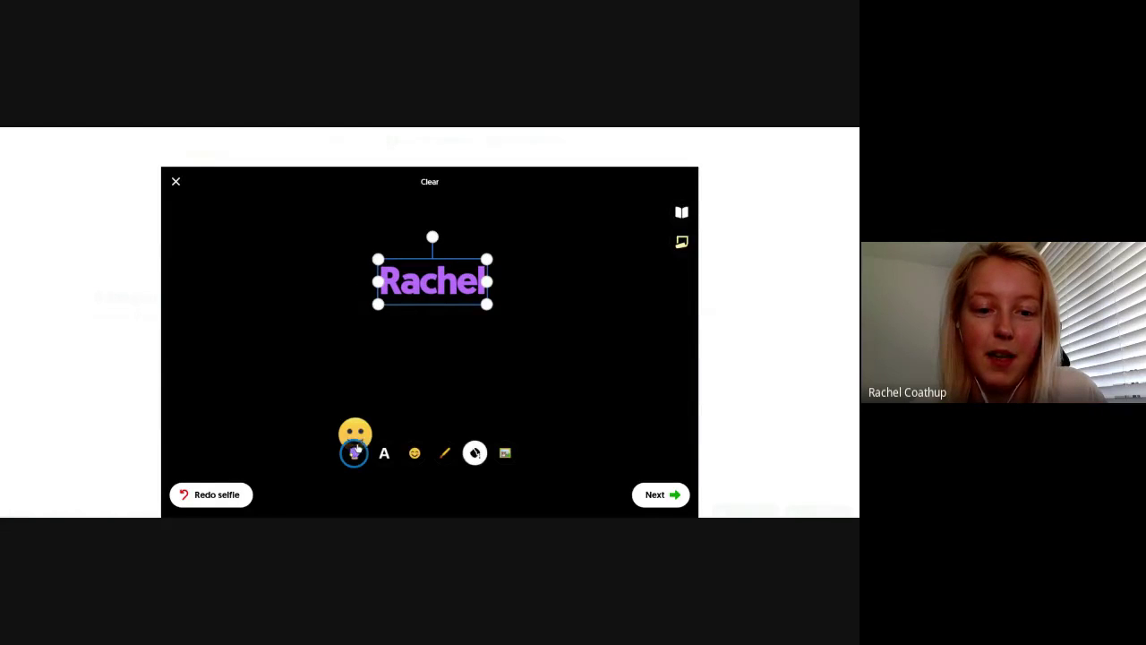
left_click(331, 367)
left_click_drag(354, 423, 466, 380)
left_click(557, 425)
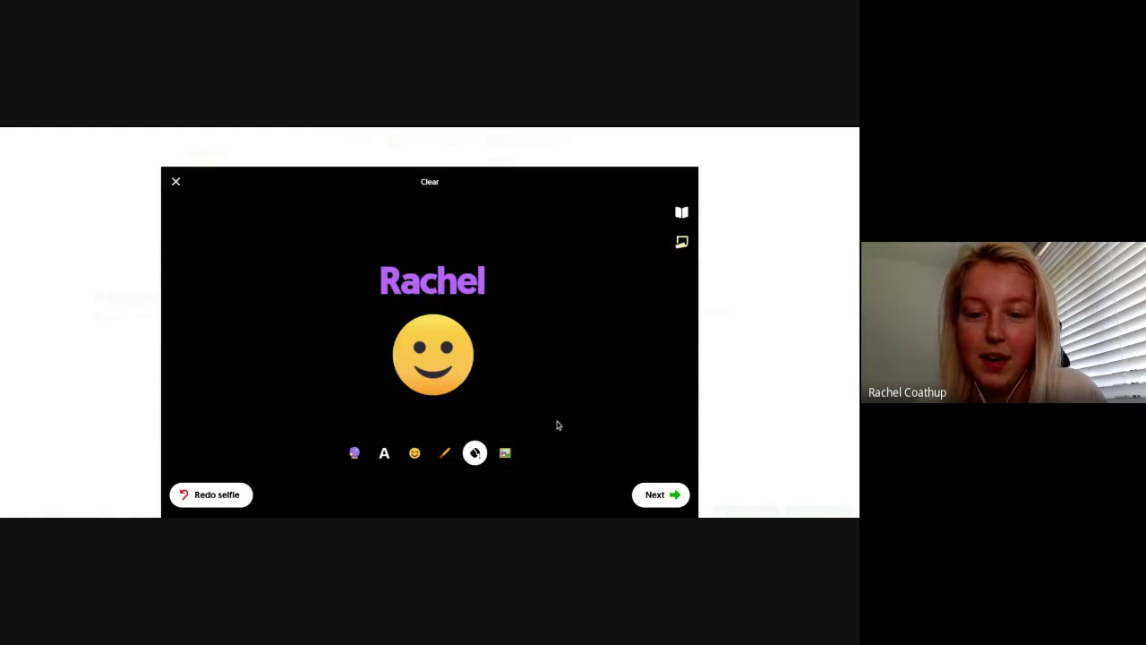
Submit the video response with the optional title and link left empty, and complete the submission.
left_click(654, 497)
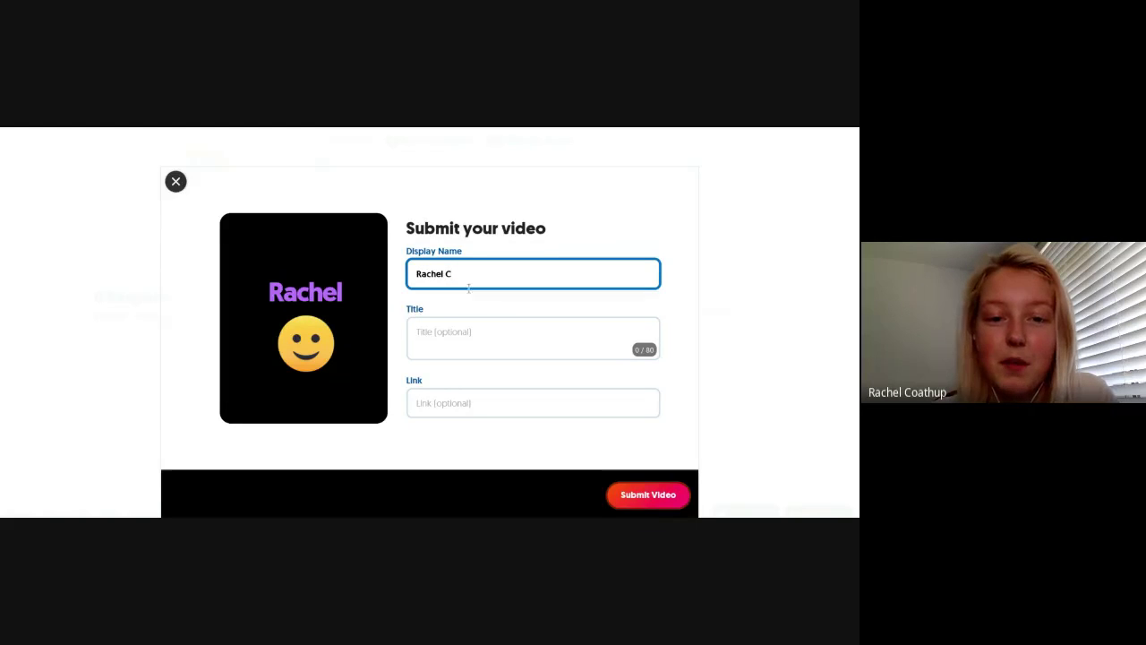
left_click(434, 331)
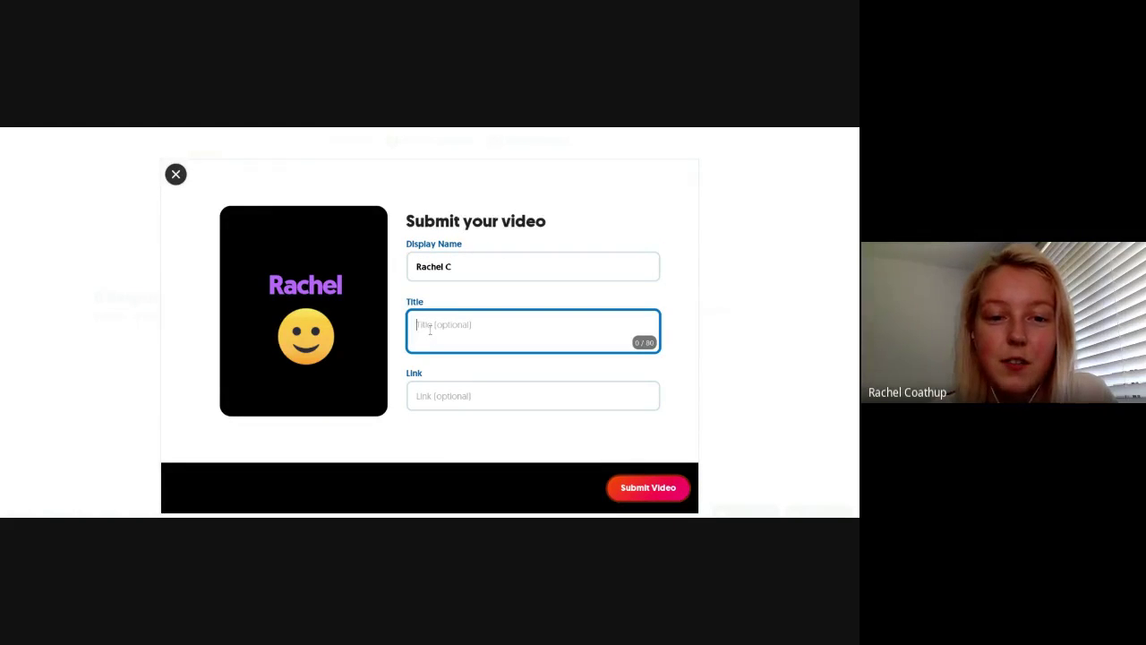
left_click(629, 491)
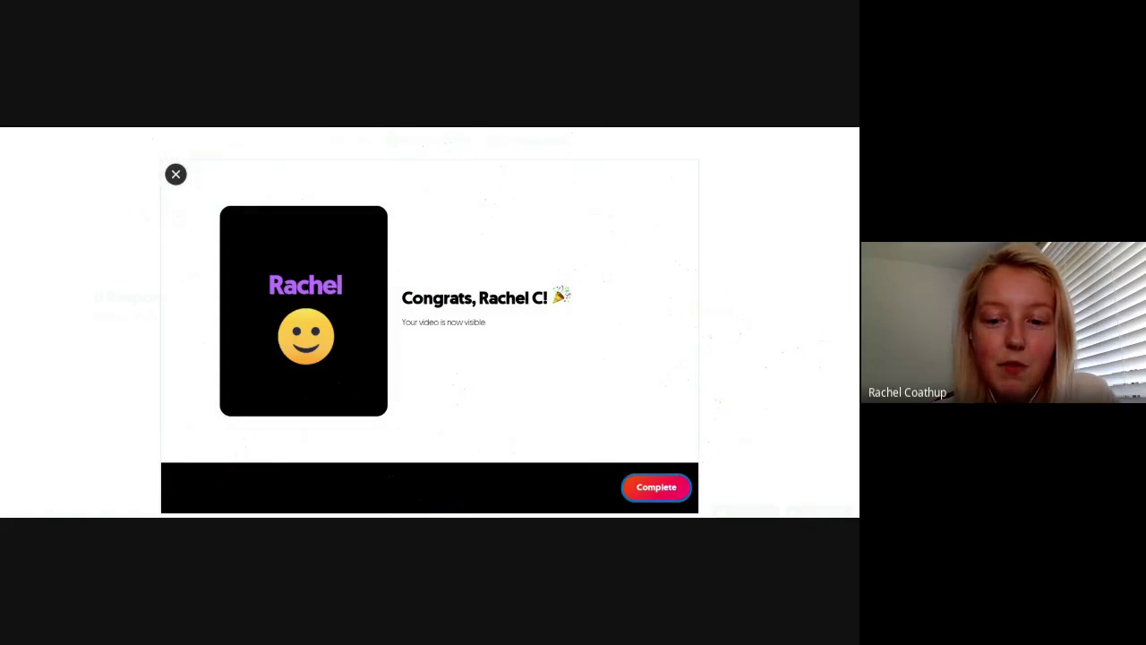
left_click(629, 494)
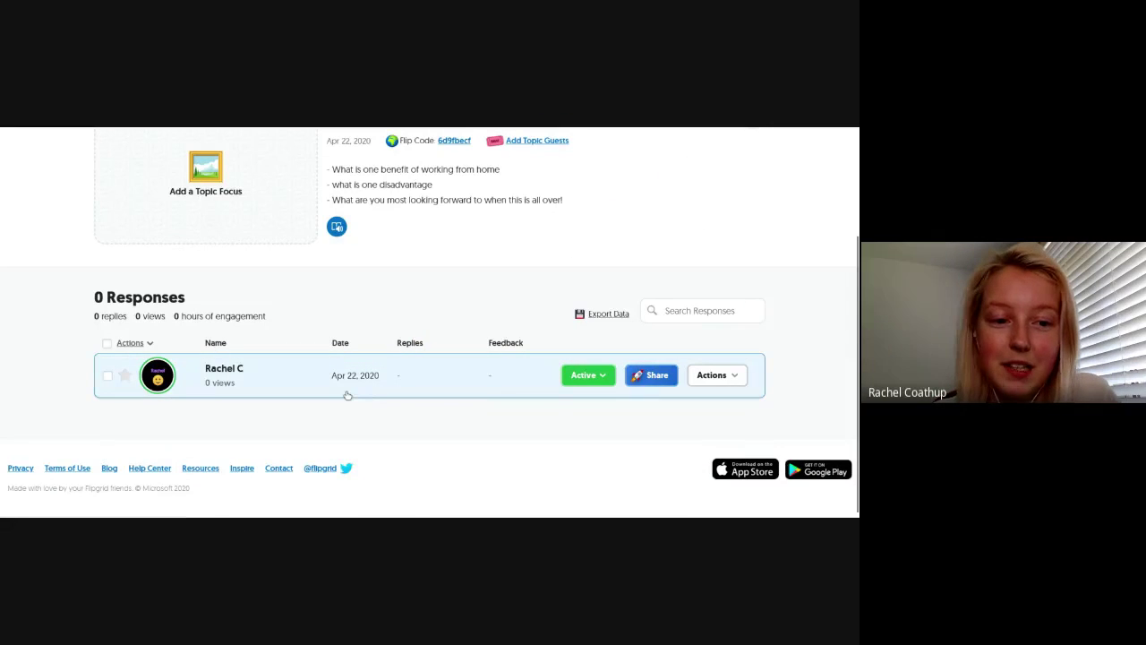
Examine the "Working from home" topic's details, its questions and the list of submitted responses.
scroll(345, 394, "up", 2)
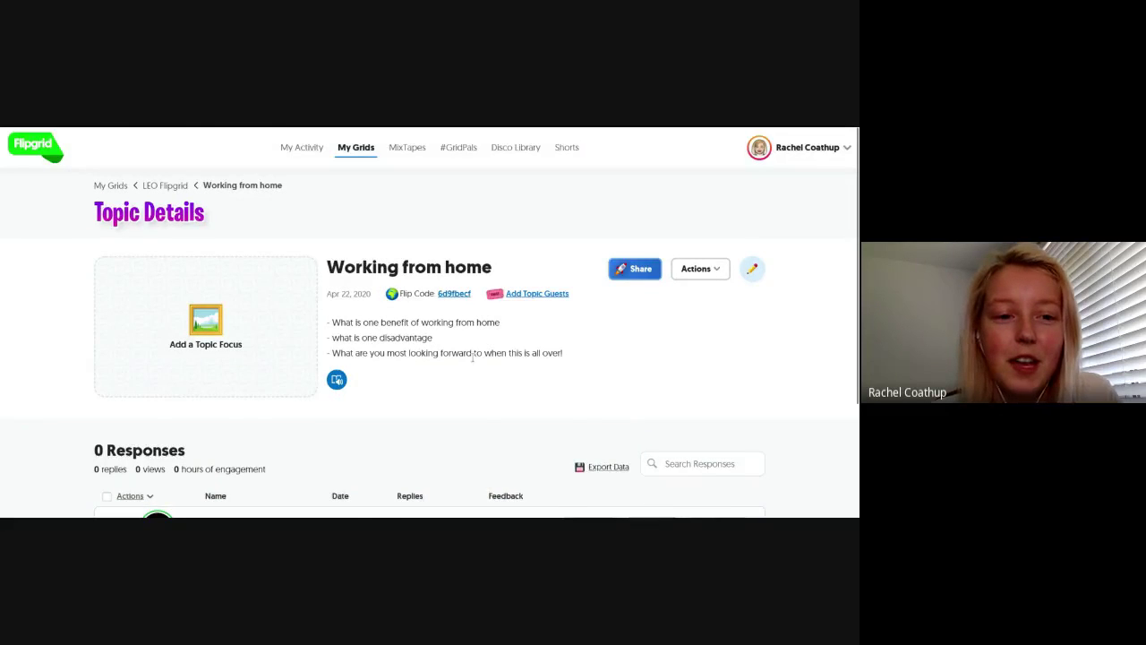
scroll(471, 357, "down", 2)
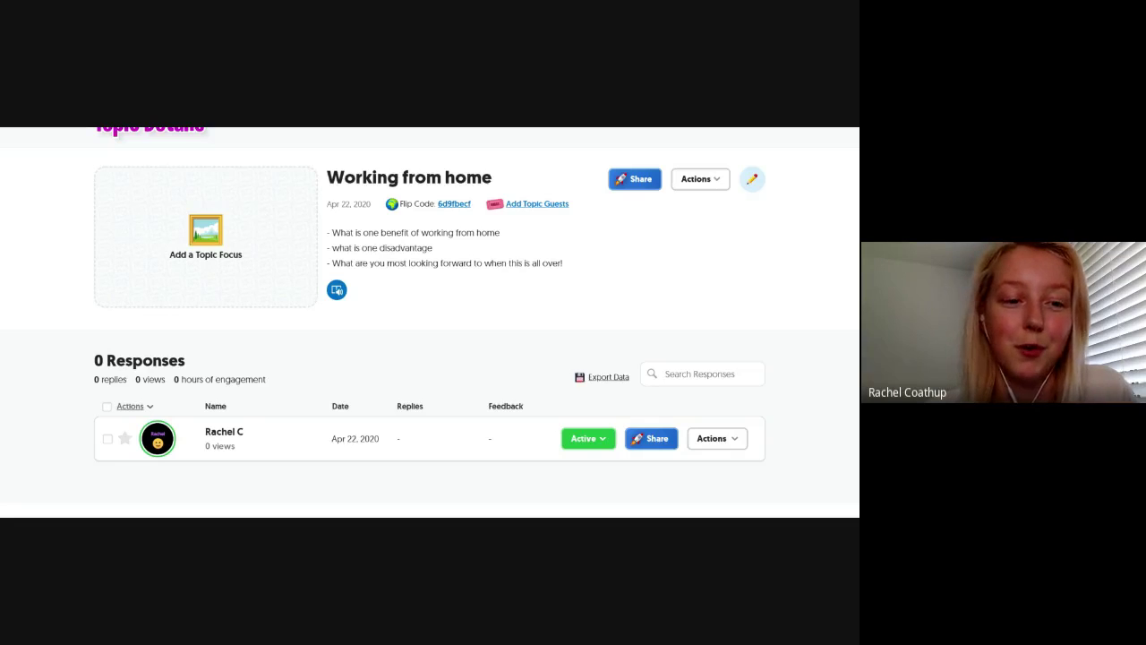
scroll(216, 157, "up", 1)
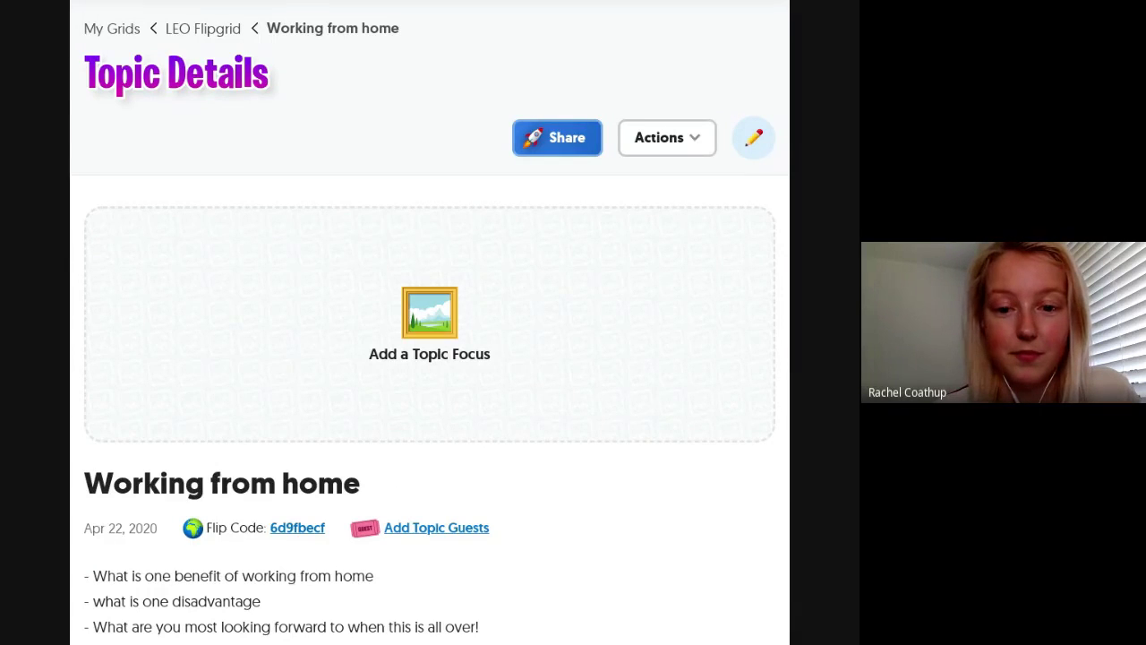
scroll(537, 331, "down", 5)
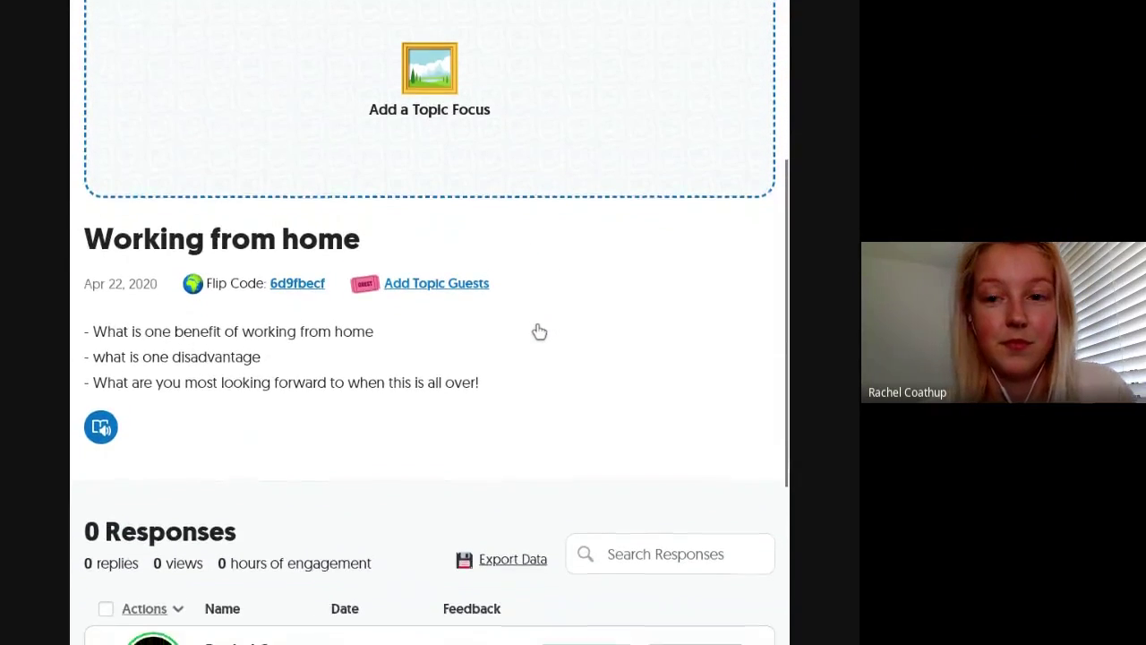
scroll(539, 331, "down", 3)
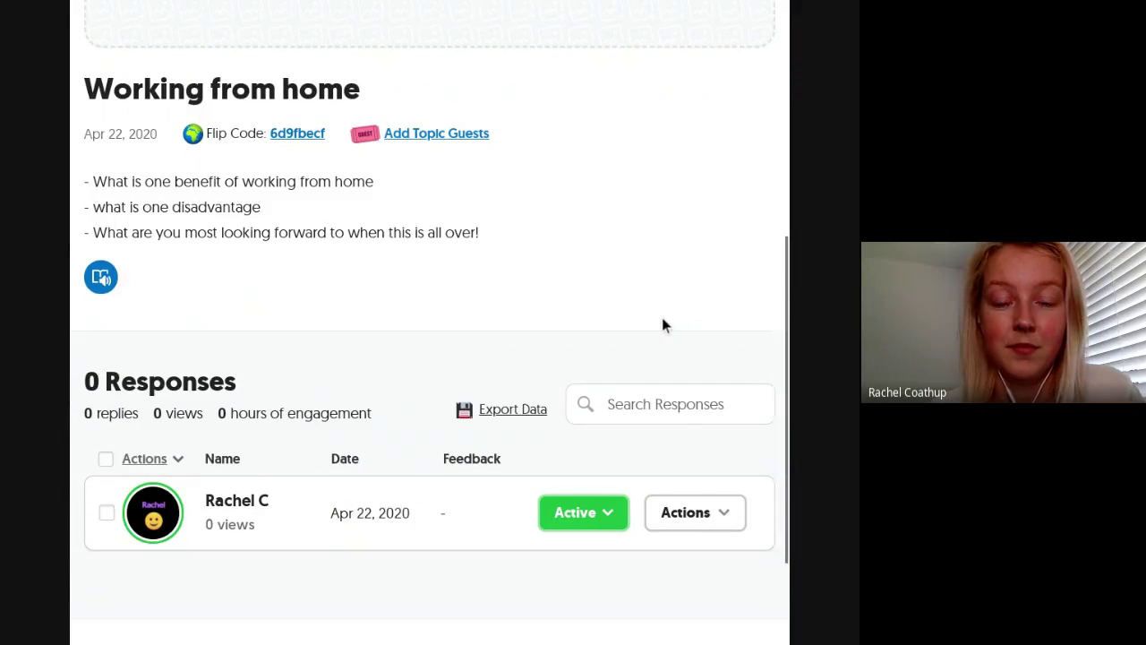
scroll(661, 325, "up", 1)
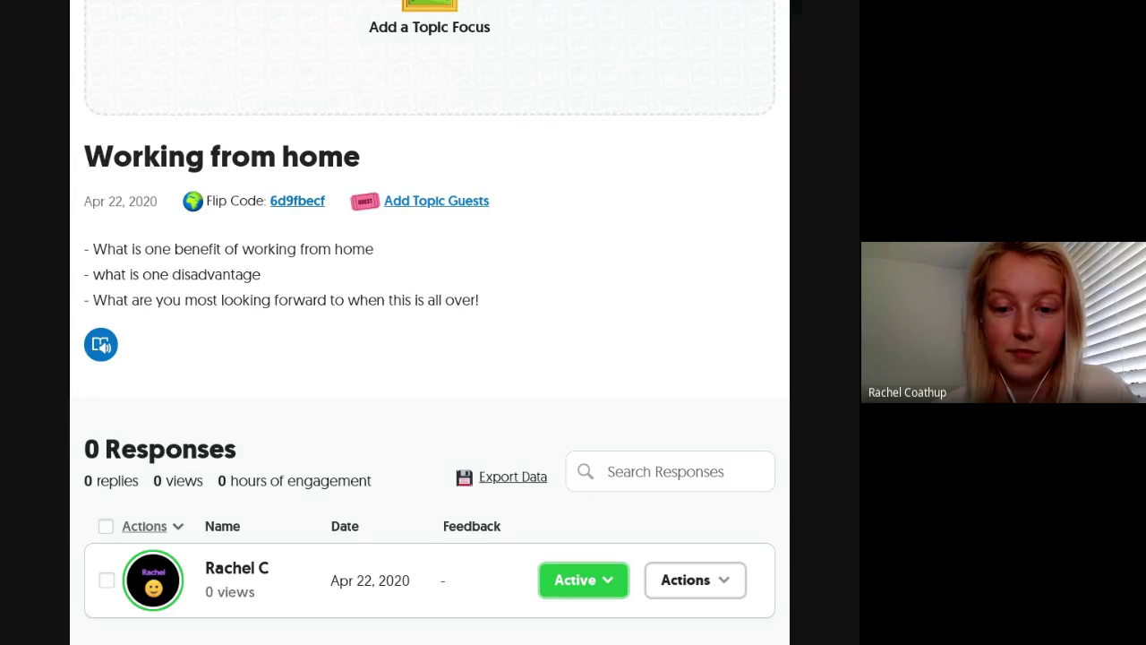
scroll(430, 322, "down", 2)
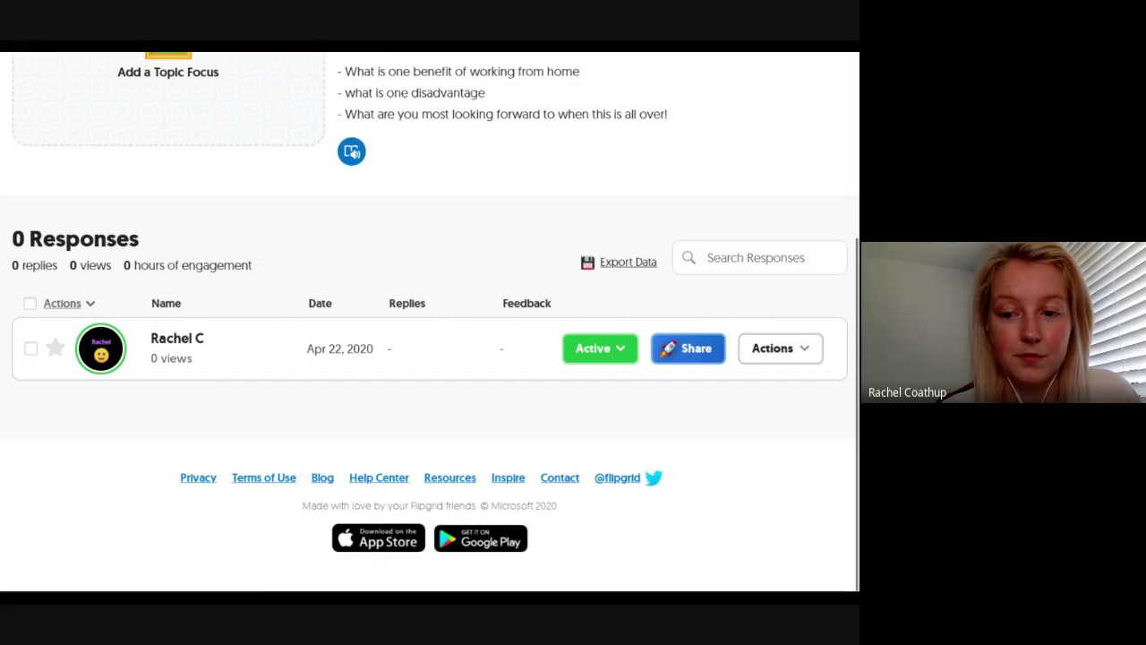
scroll(679, 452, "up", 4)
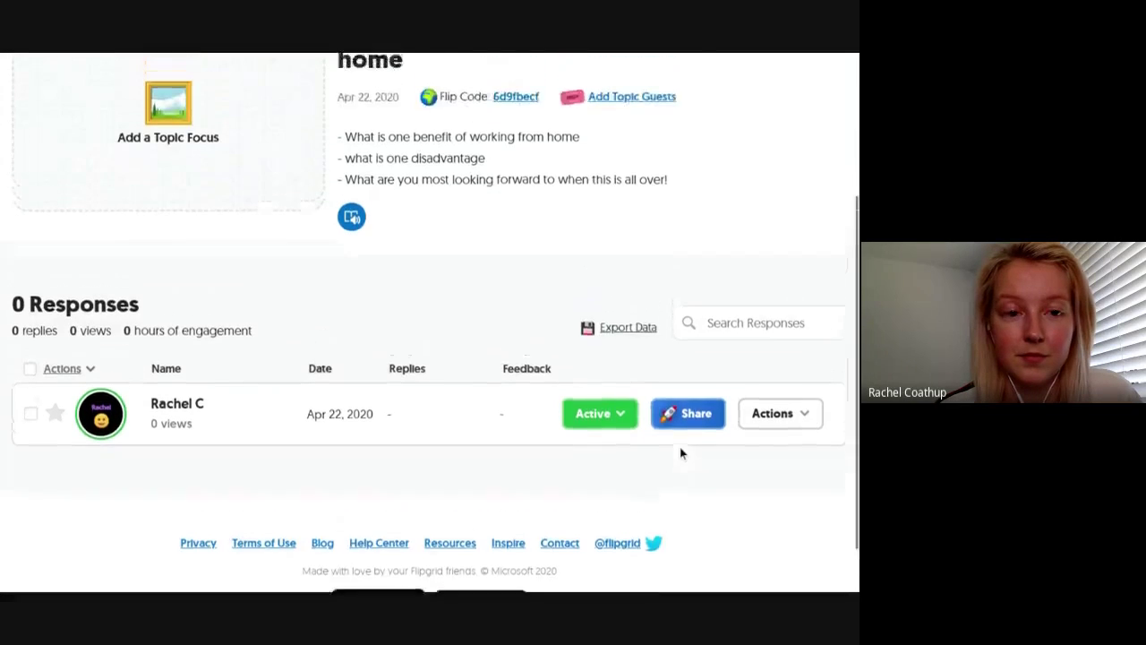
scroll(680, 452, "down", 1)
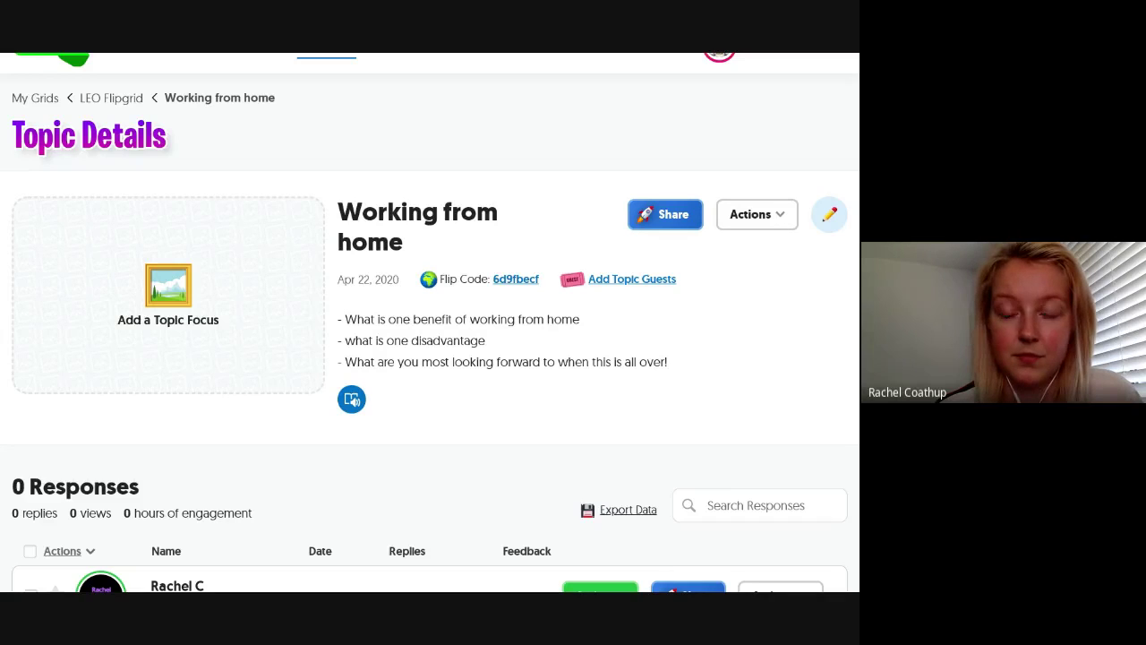
scroll(430, 322, "down", 3)
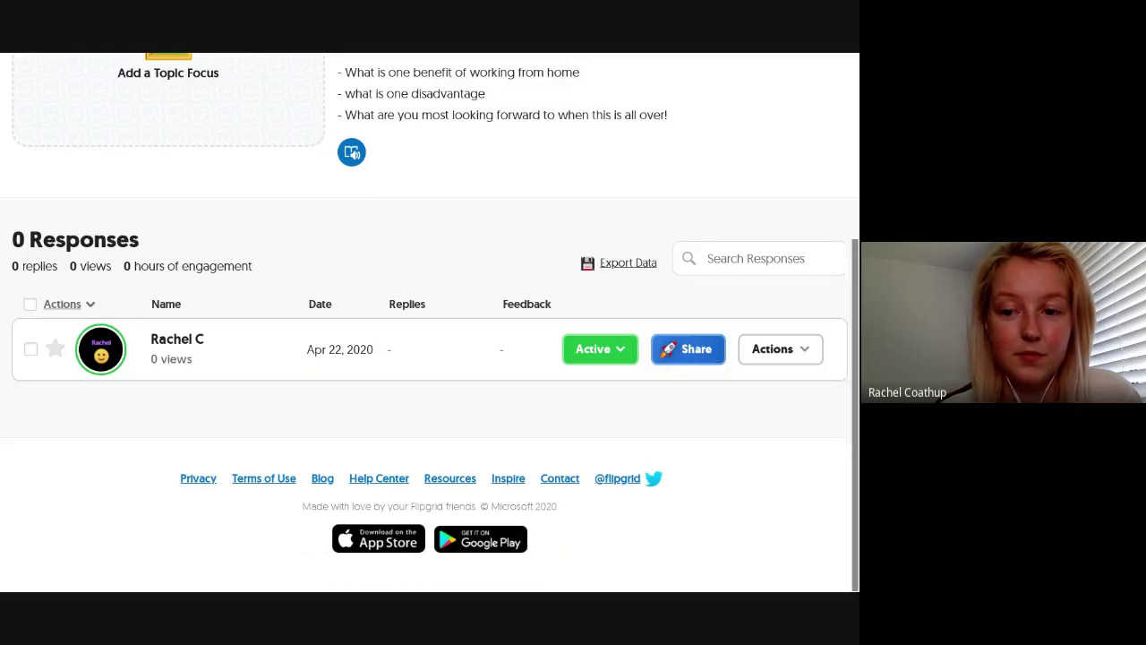
Reload the topic page and check the response list beneath the "Working from home" questions.
key("F5")
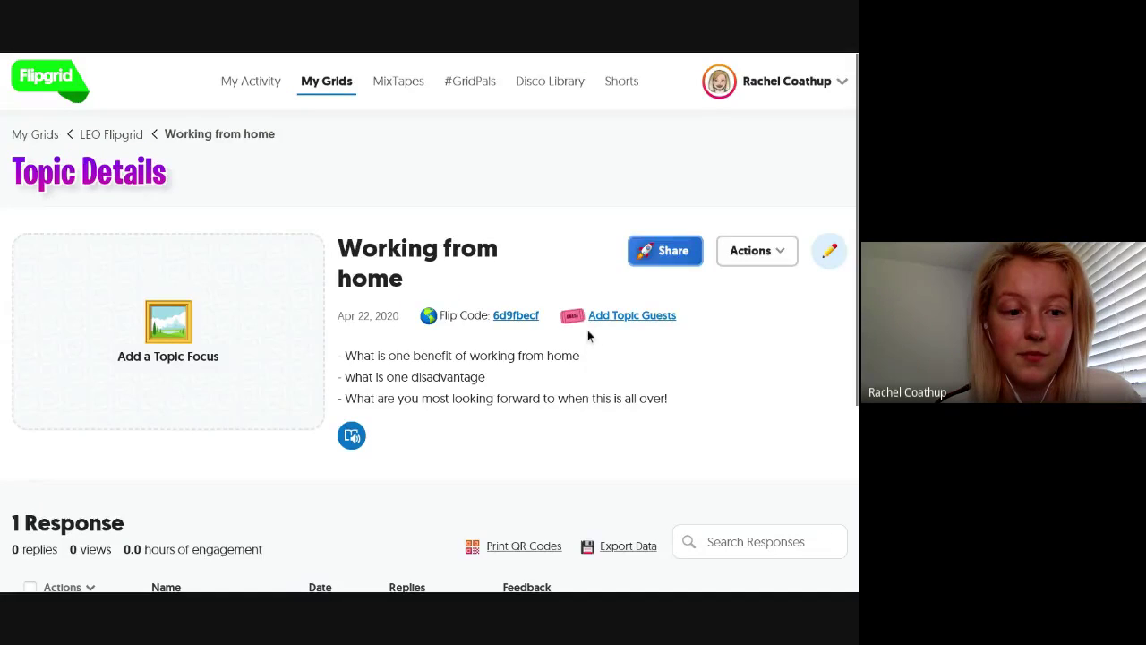
scroll(587, 330, "down", 3)
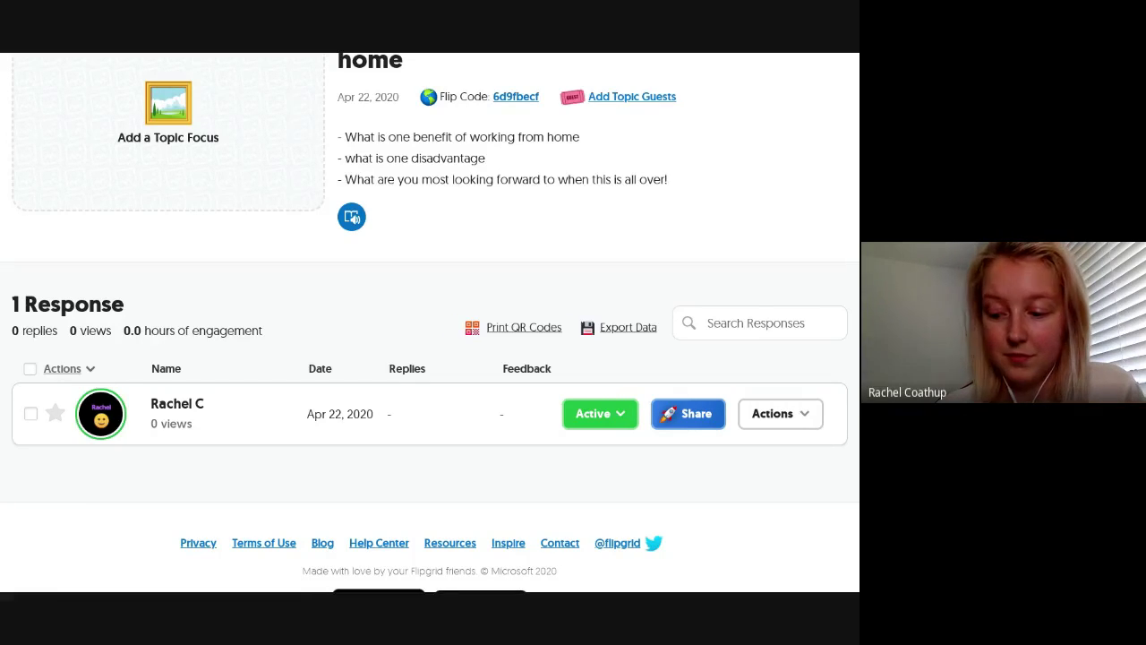
scroll(429, 322, "up", 1)
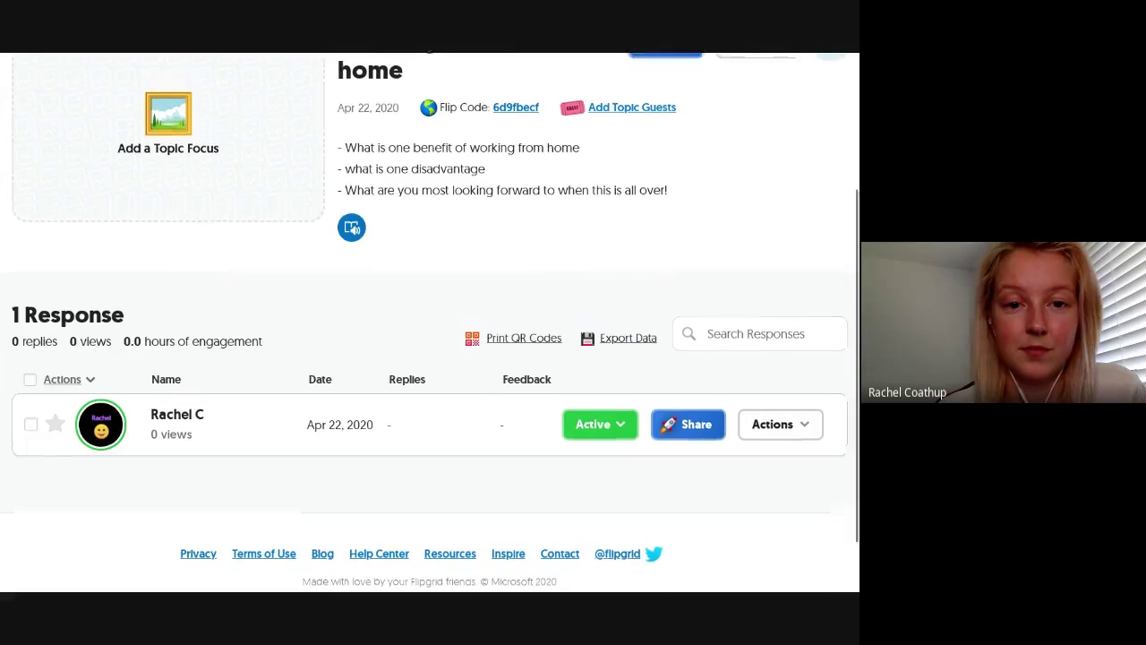
scroll(430, 322, "up", 1)
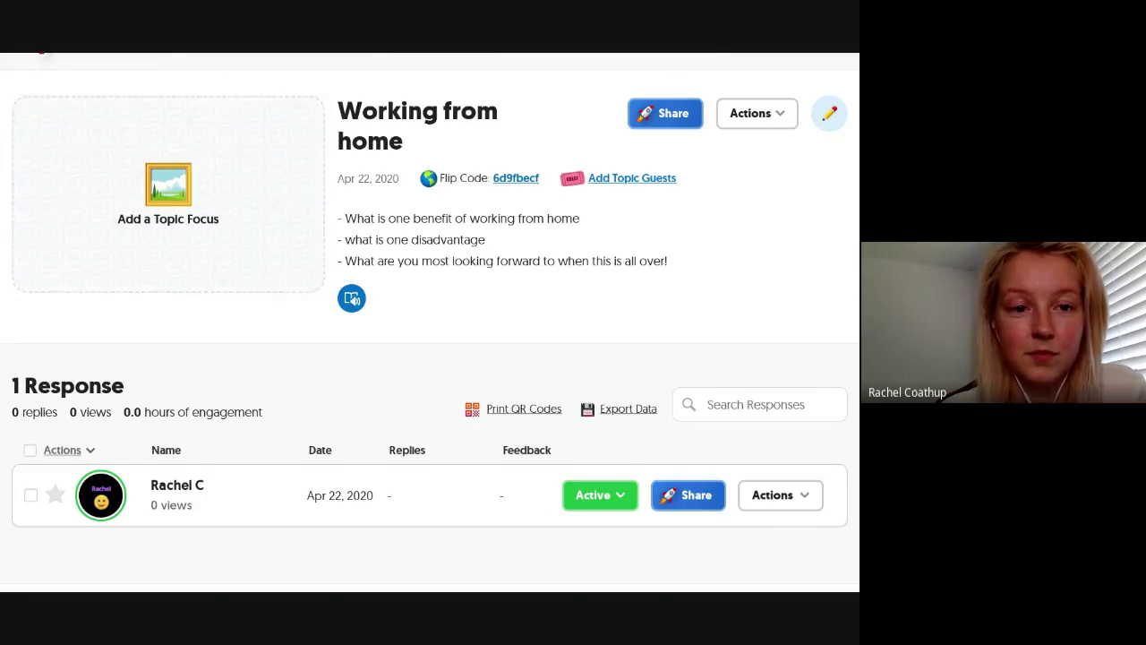
scroll(429, 322, "down", 2)
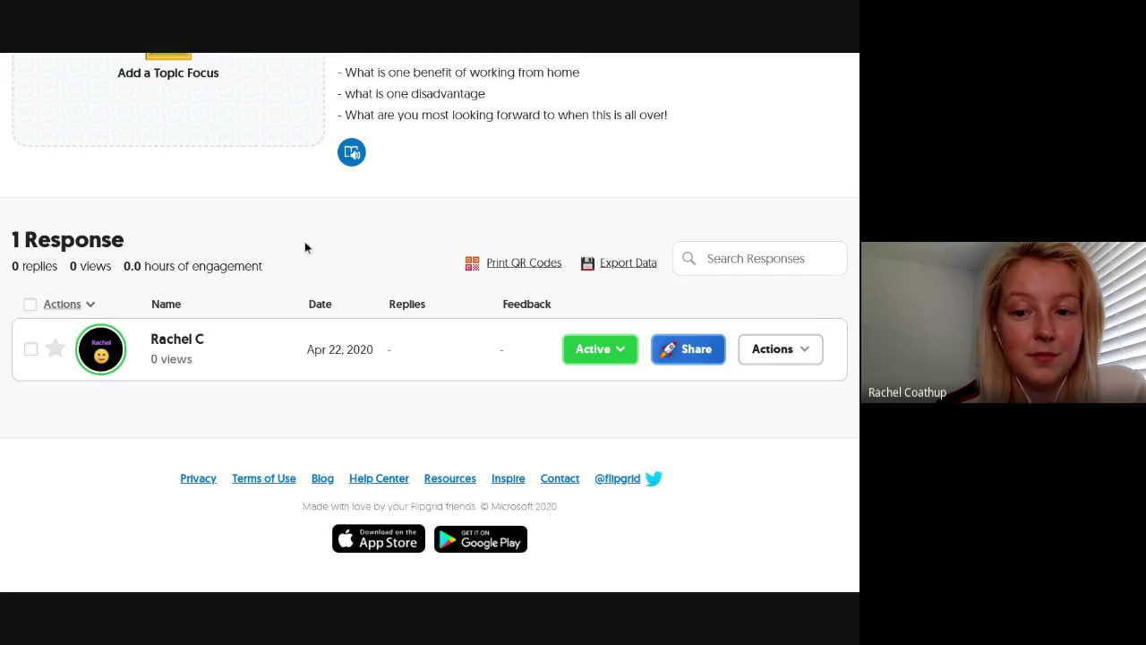
Refresh the topic details again and look for newly submitted responses from other participants.
key("F5")
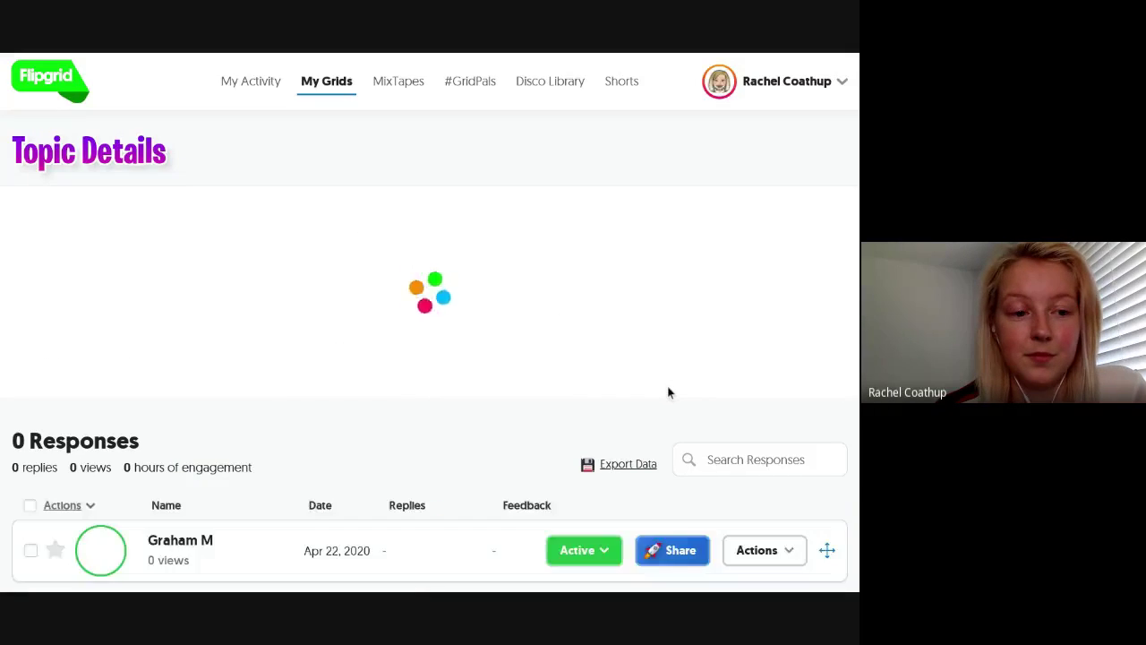
scroll(499, 358, "down", 5)
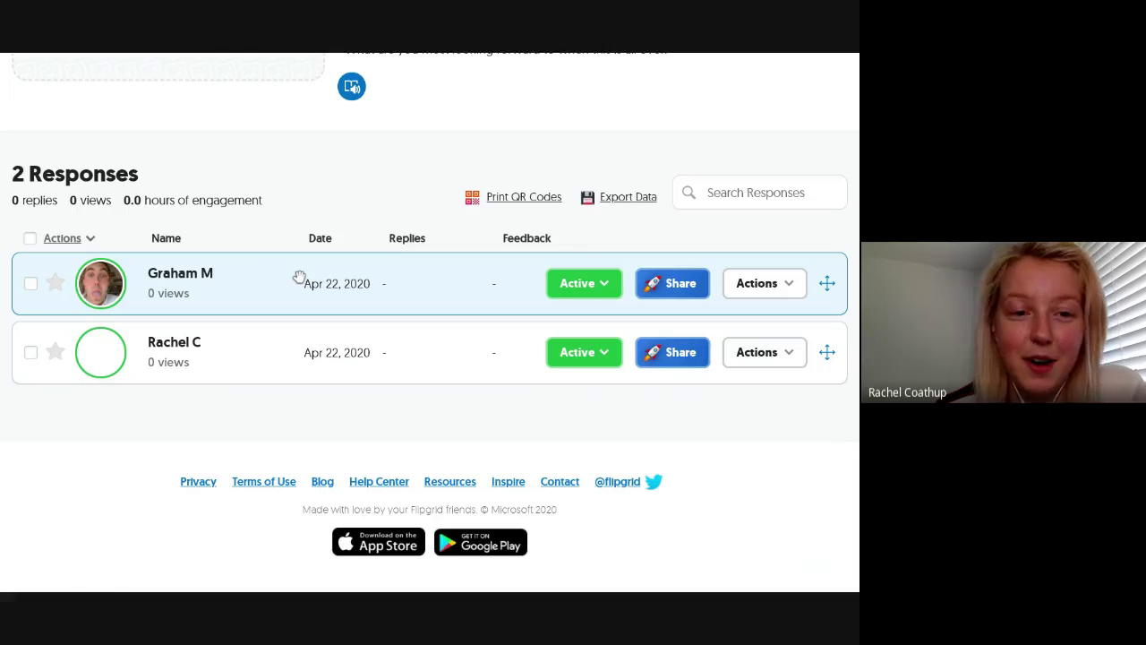
scroll(299, 277, "up", 1)
scroll(430, 323, "up", 3)
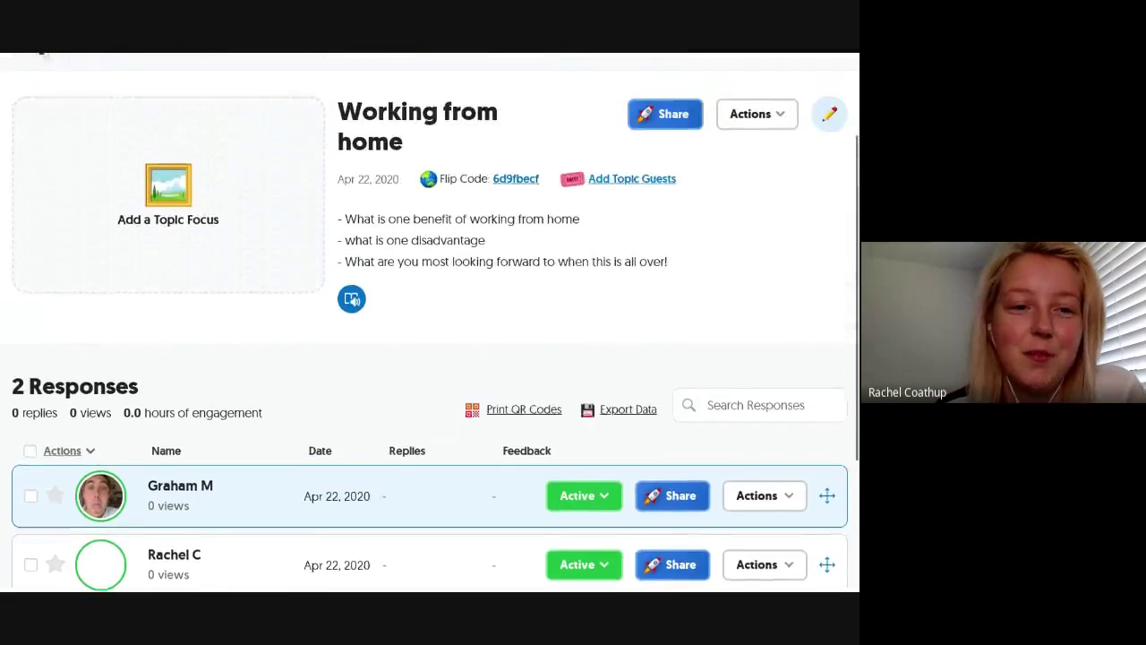
scroll(430, 322, "down", 2)
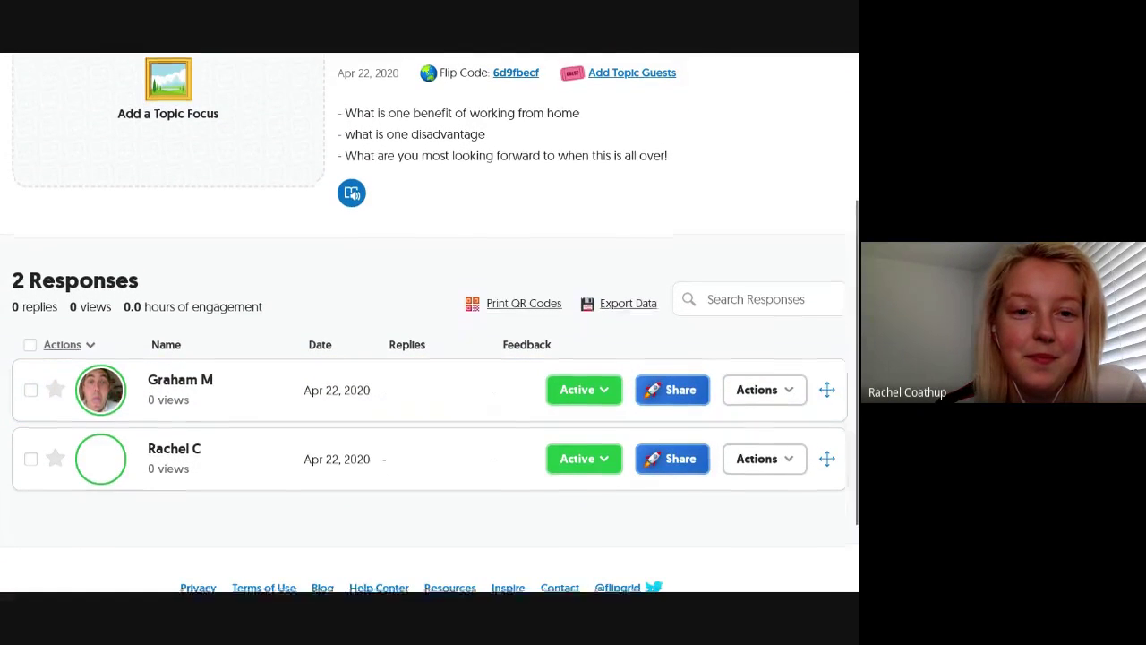
scroll(382, 175, "up", 4)
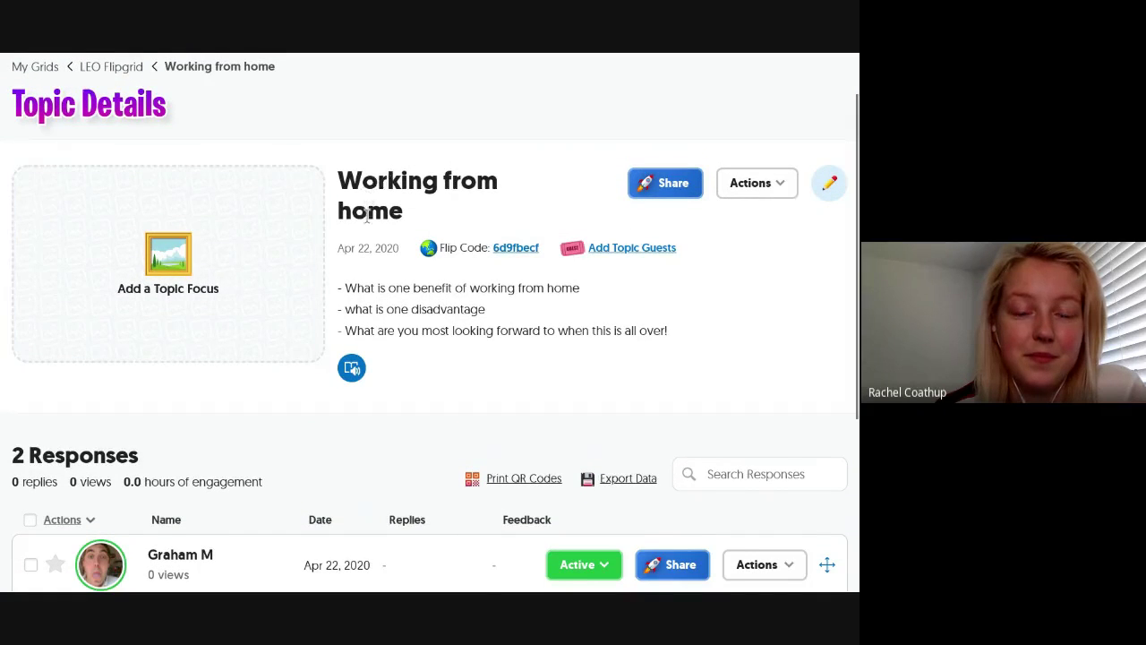
scroll(371, 211, "down", 3)
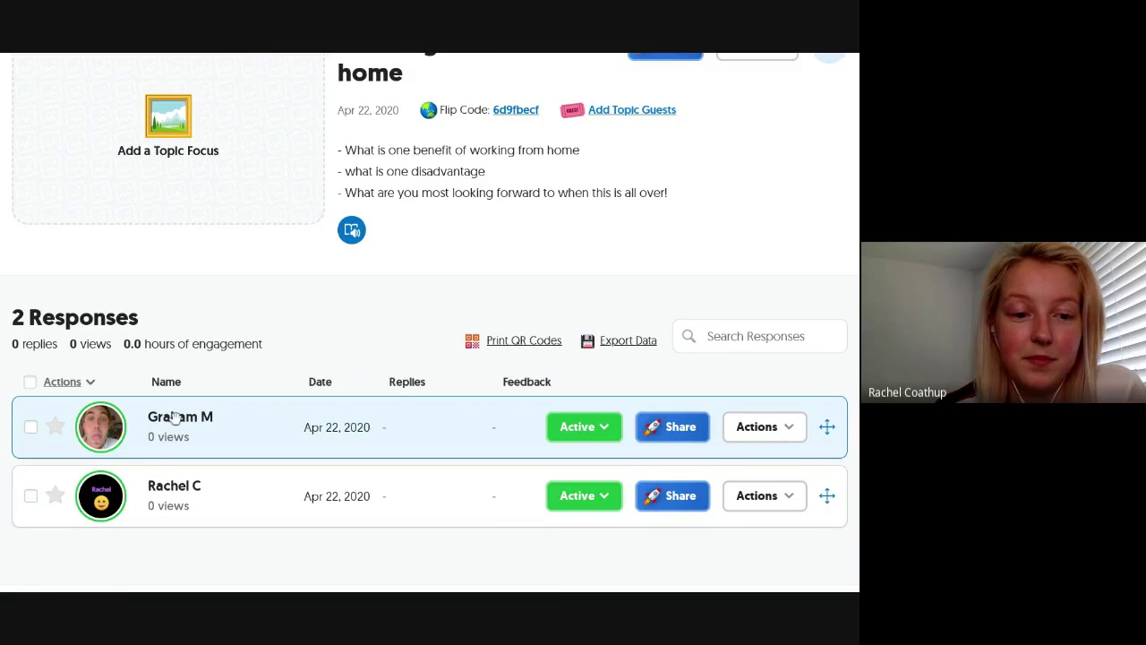
Open the other participant's response at the head of the list, play the start of the video and pause it.
left_click(175, 418)
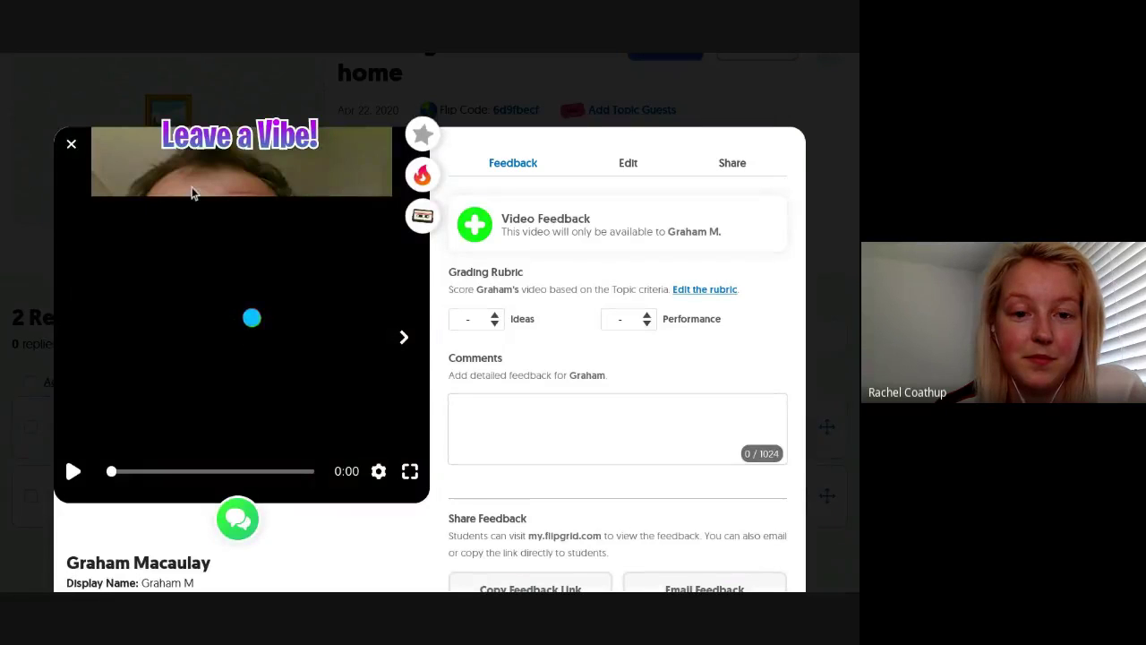
left_click(73, 470)
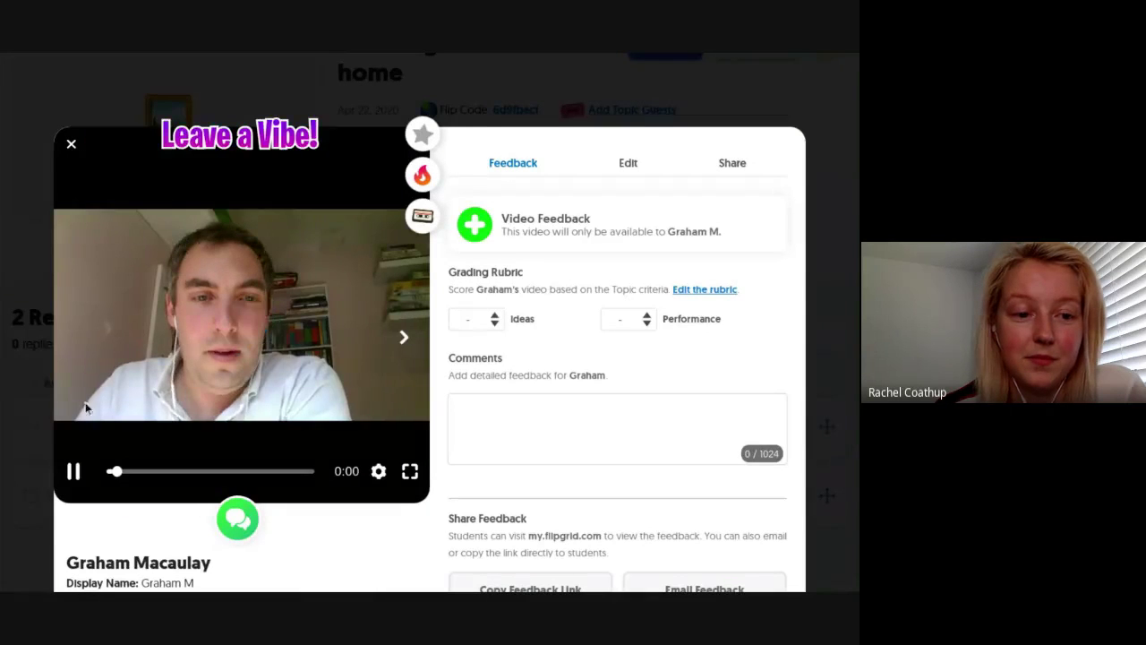
left_click(74, 470)
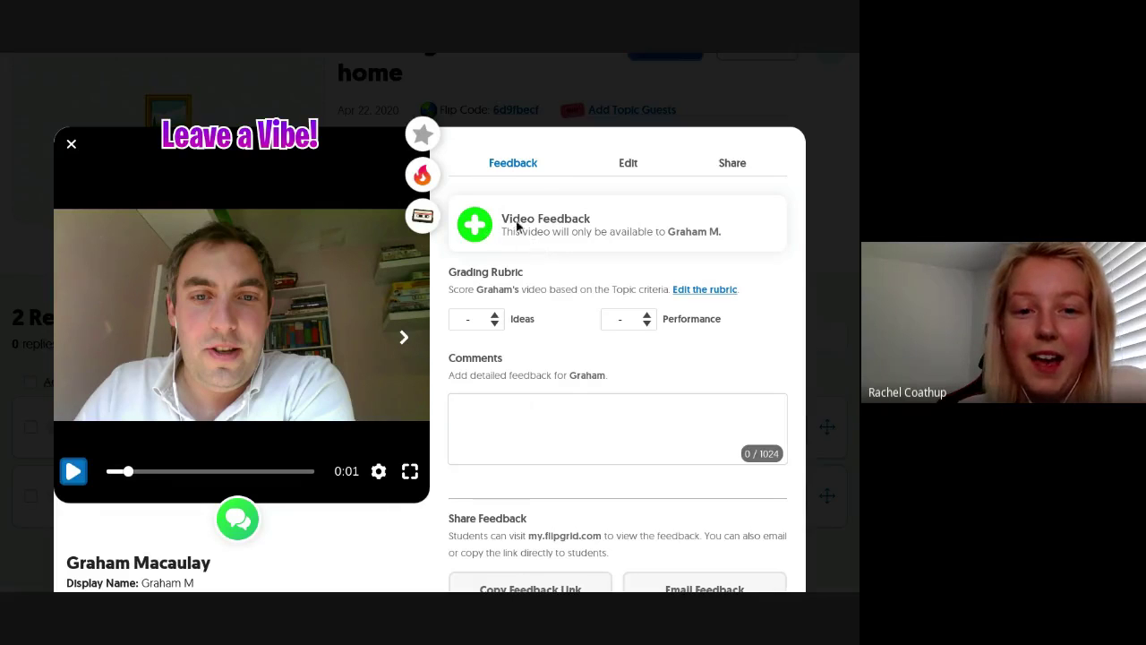
Open the private video feedback recorder for this participant's response and close it without recording.
scroll(516, 237, "down", 1)
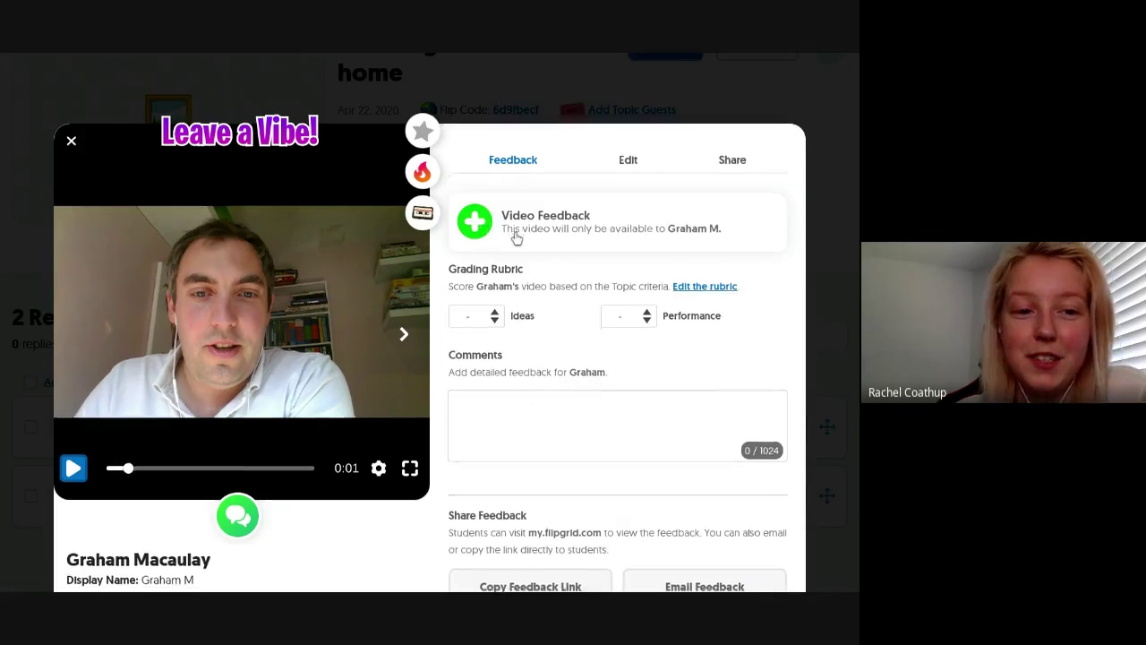
scroll(516, 237, "down", 1)
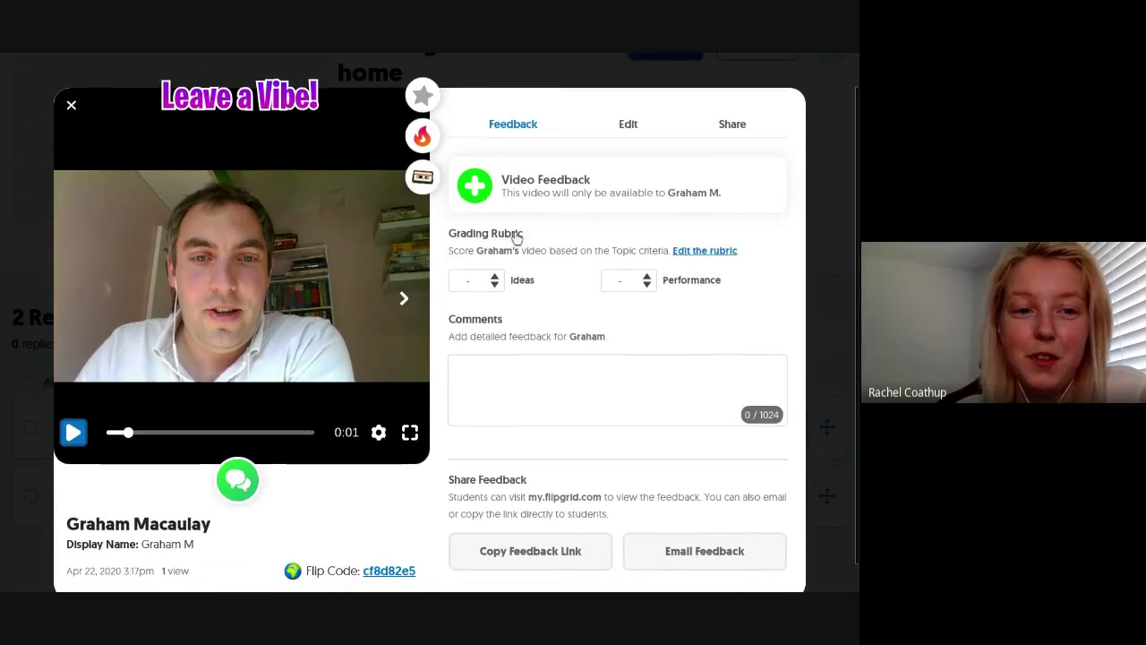
left_click(486, 195)
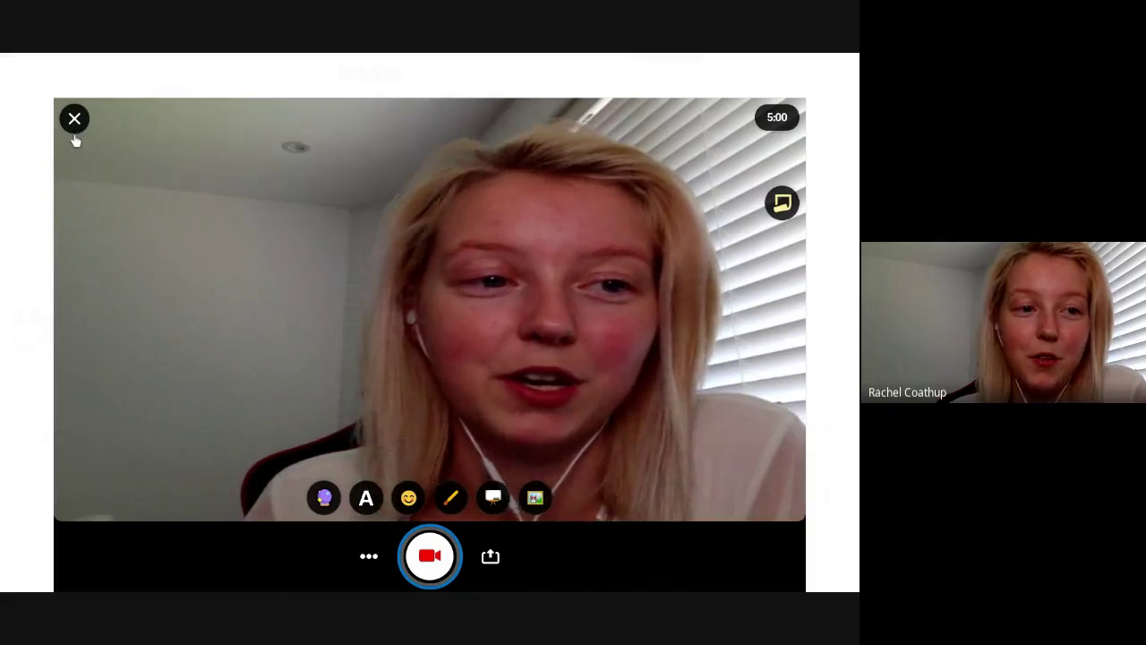
left_click(74, 120)
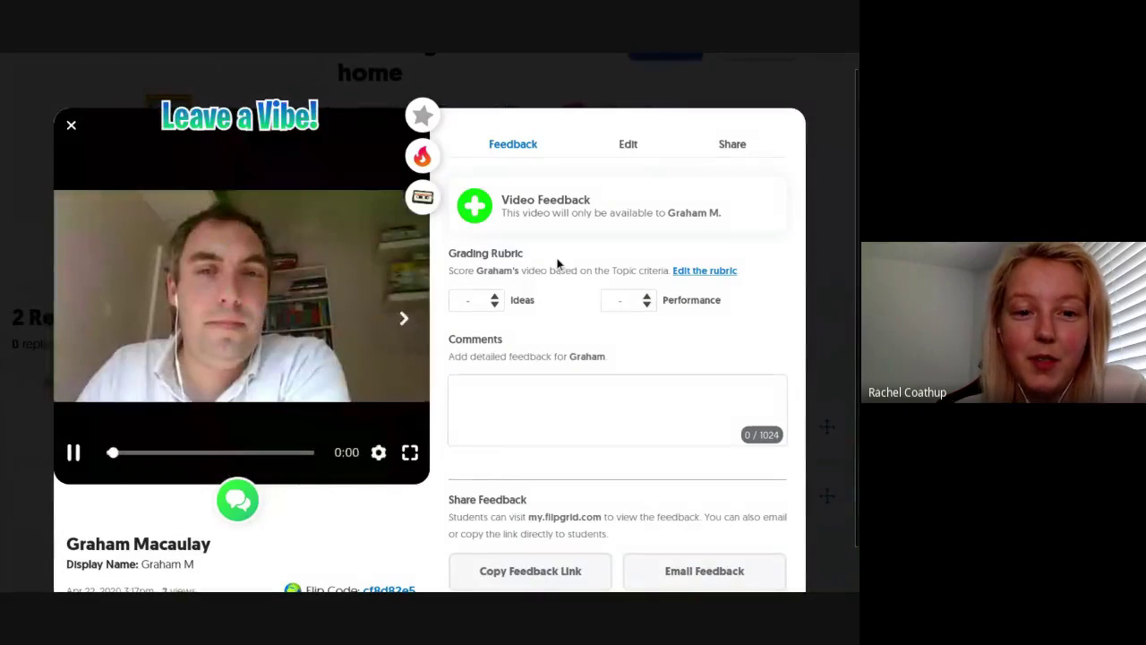
With the video paused, examine the response's grading rubric, comments and feedback sharing options, and close the response.
left_click(75, 454)
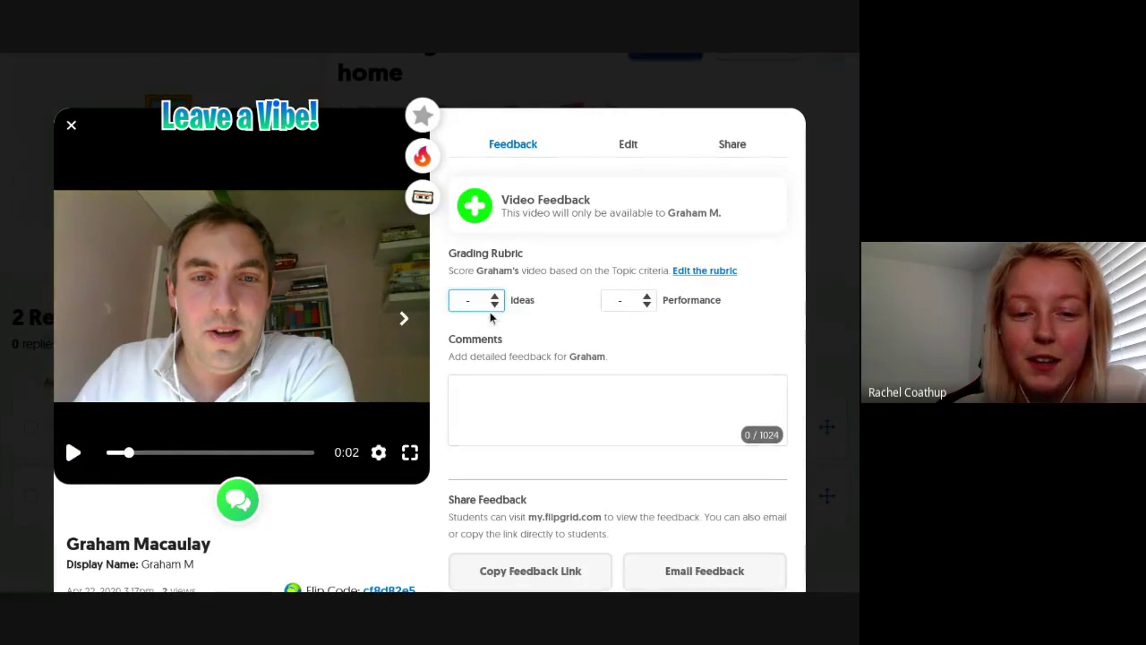
left_click(545, 336)
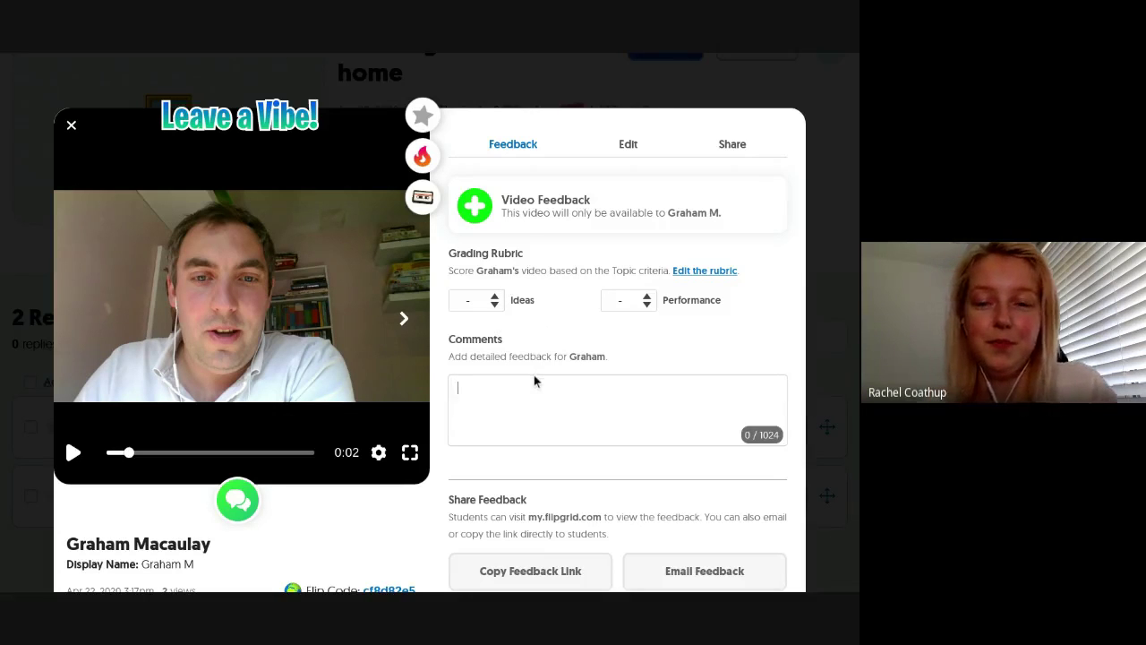
scroll(533, 374, "down", 1)
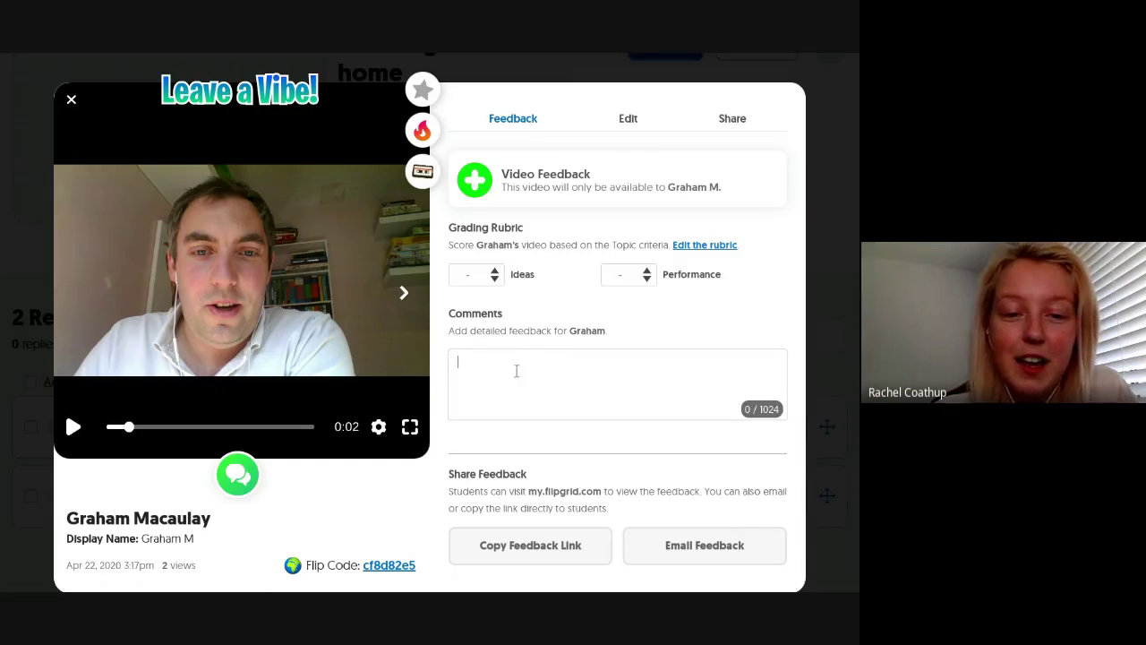
scroll(559, 448, "down", 1)
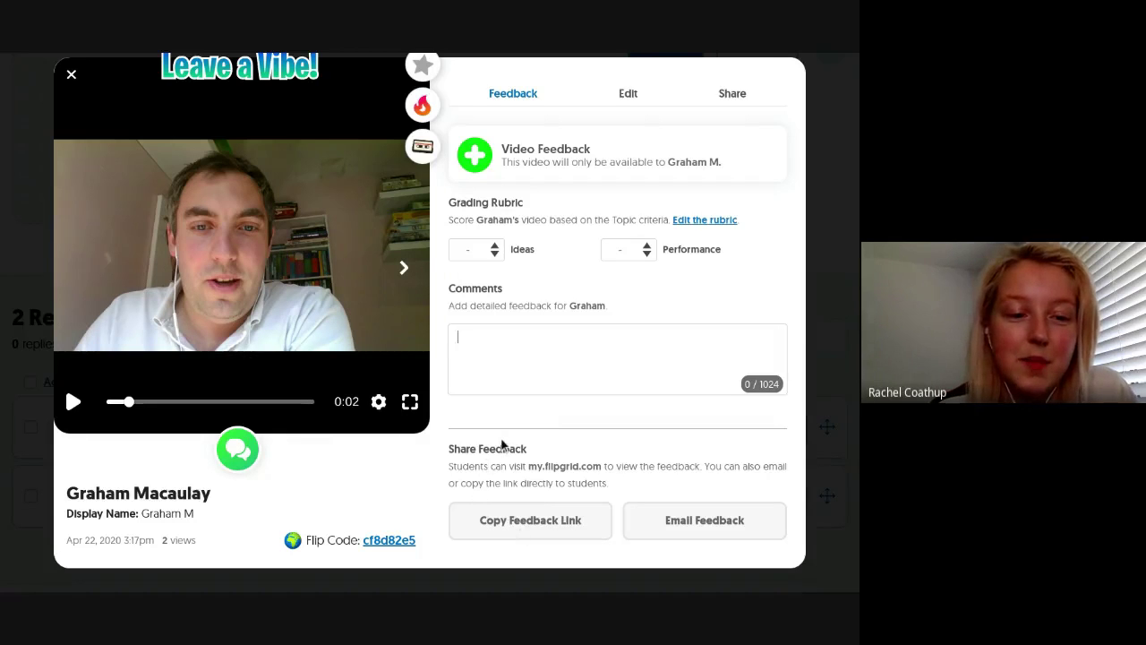
scroll(501, 440, "up", 3)
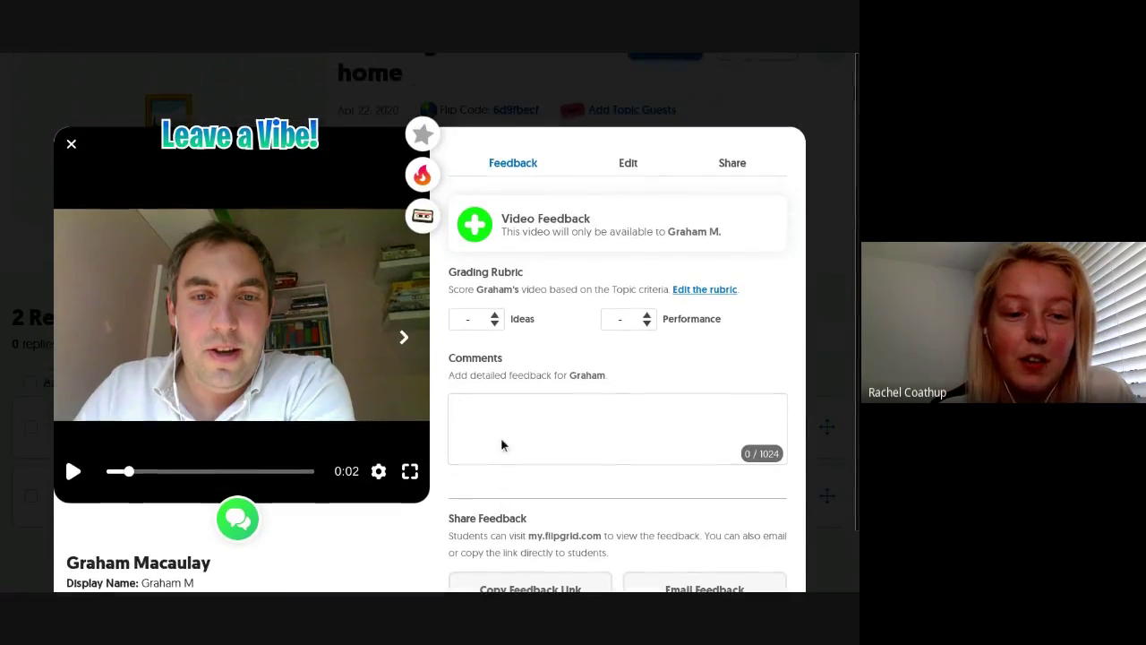
left_click(71, 146)
Reload the "Working from home" topic page and review its updated list of responses.
scroll(227, 191, "down", 2)
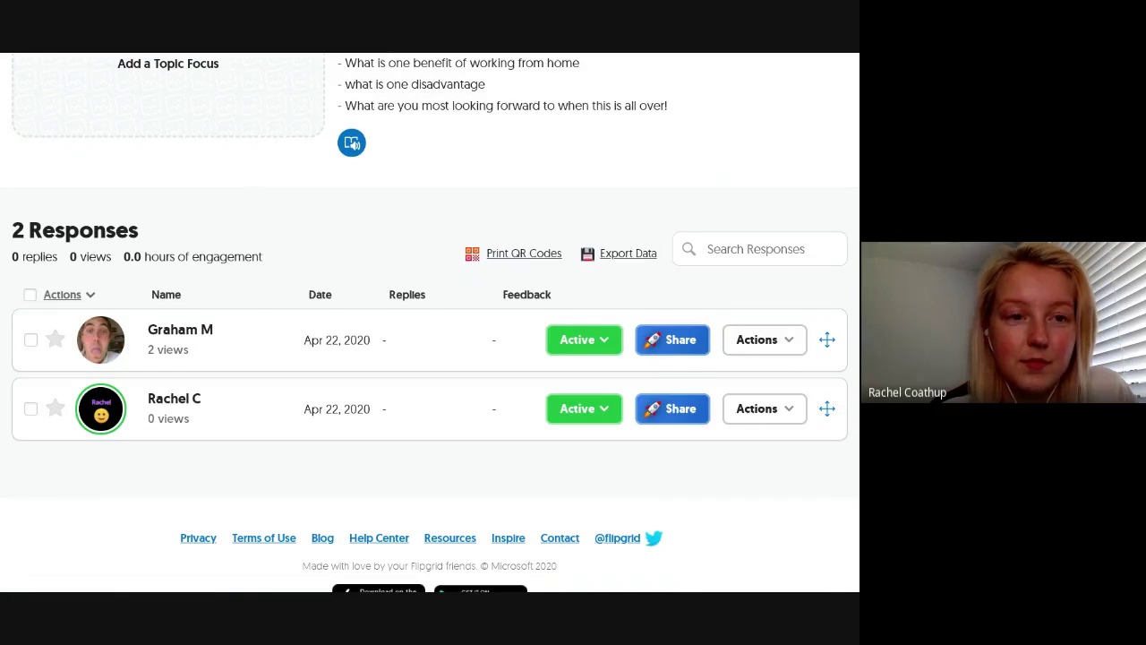
scroll(252, 193, "up", 5)
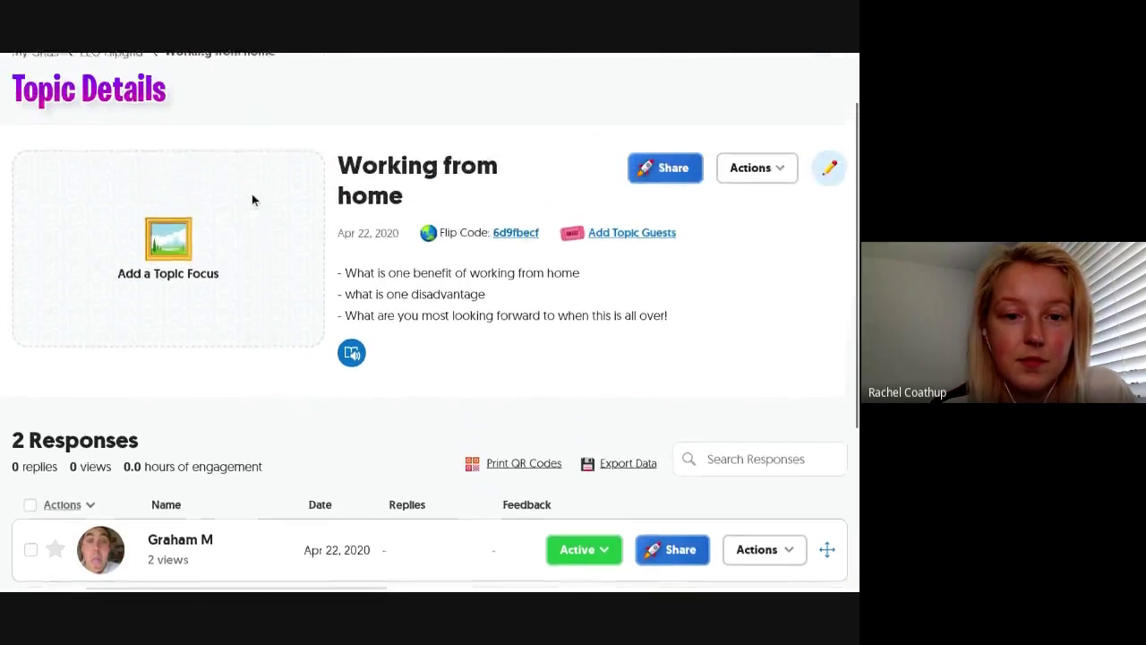
scroll(252, 193, "up", 2)
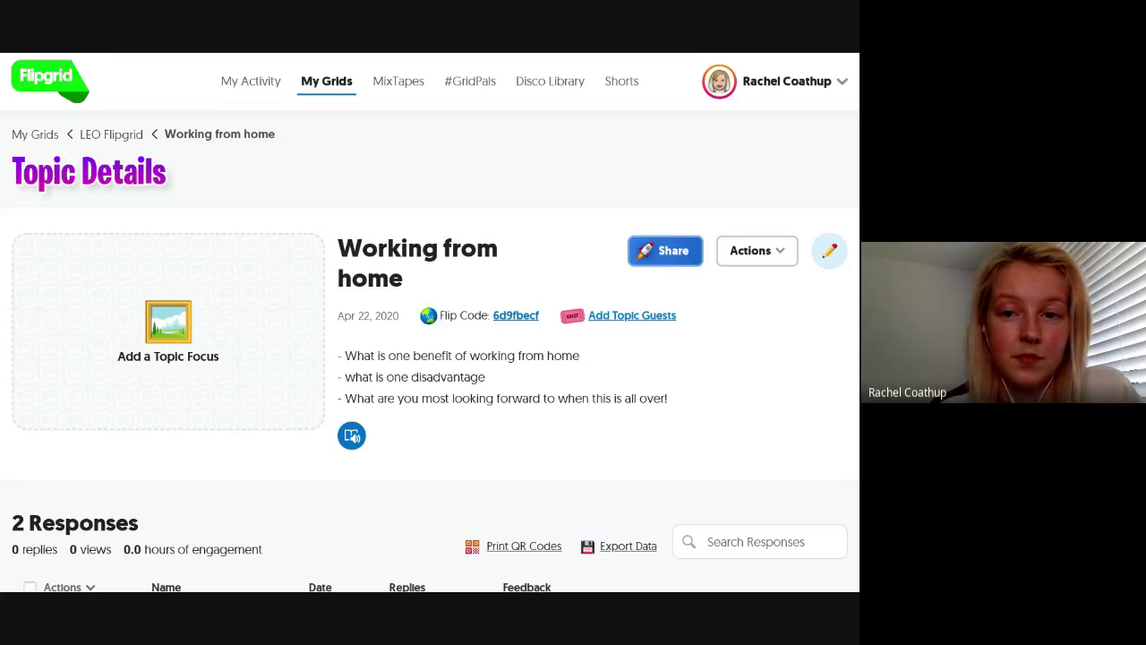
scroll(463, 259, "down", 5)
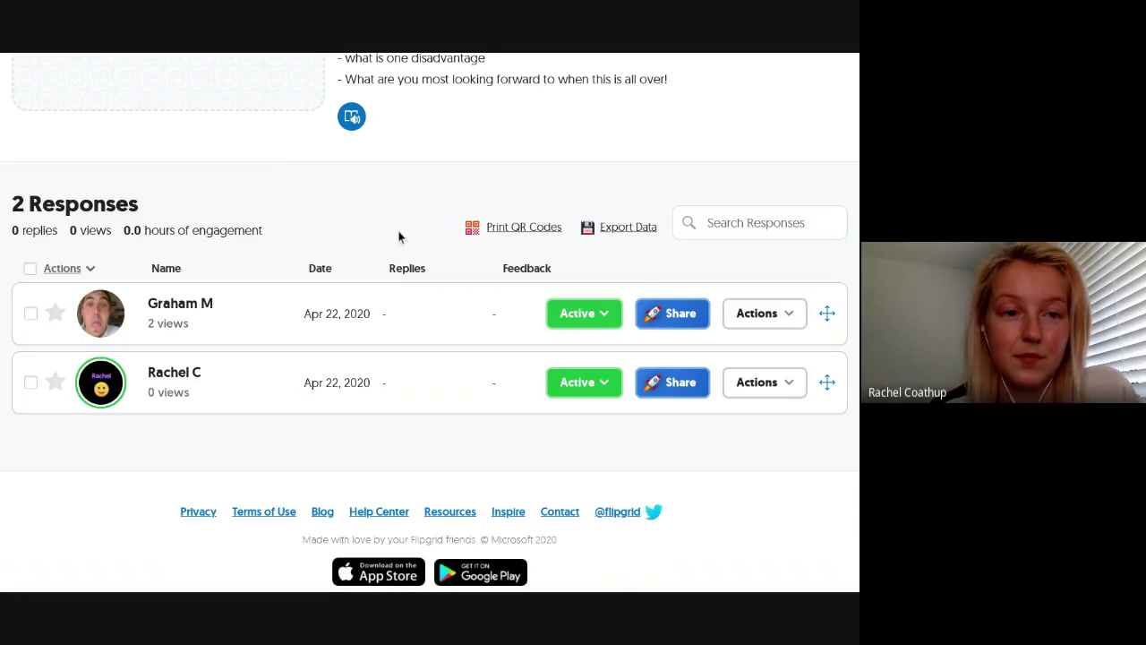
left_click(481, 266)
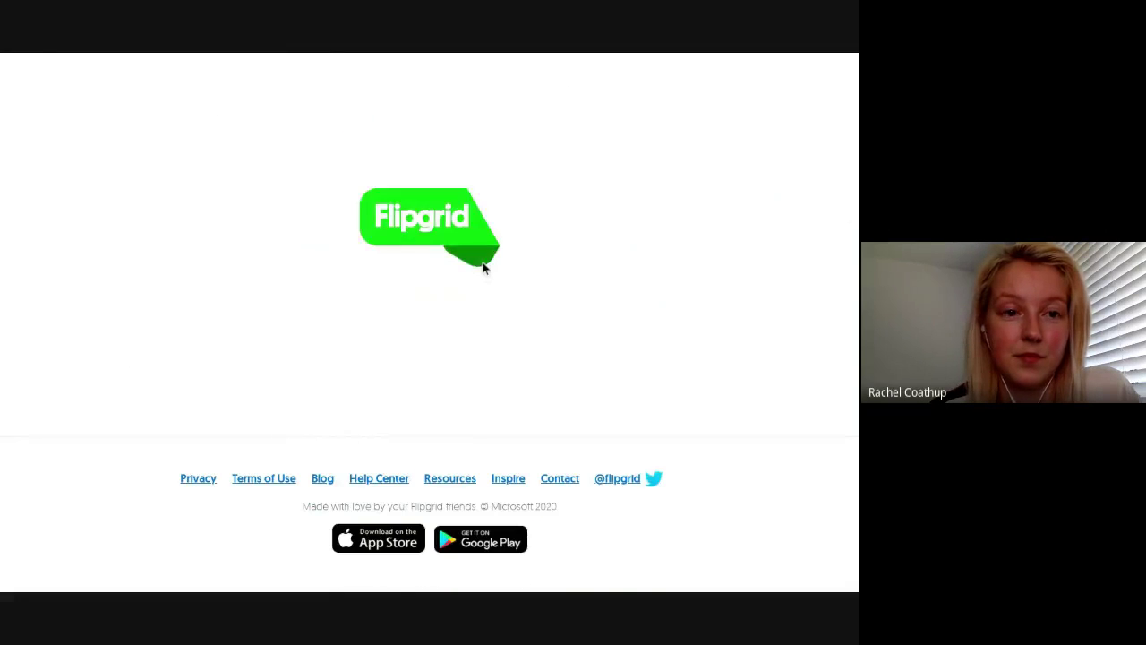
scroll(474, 268, "down", 4)
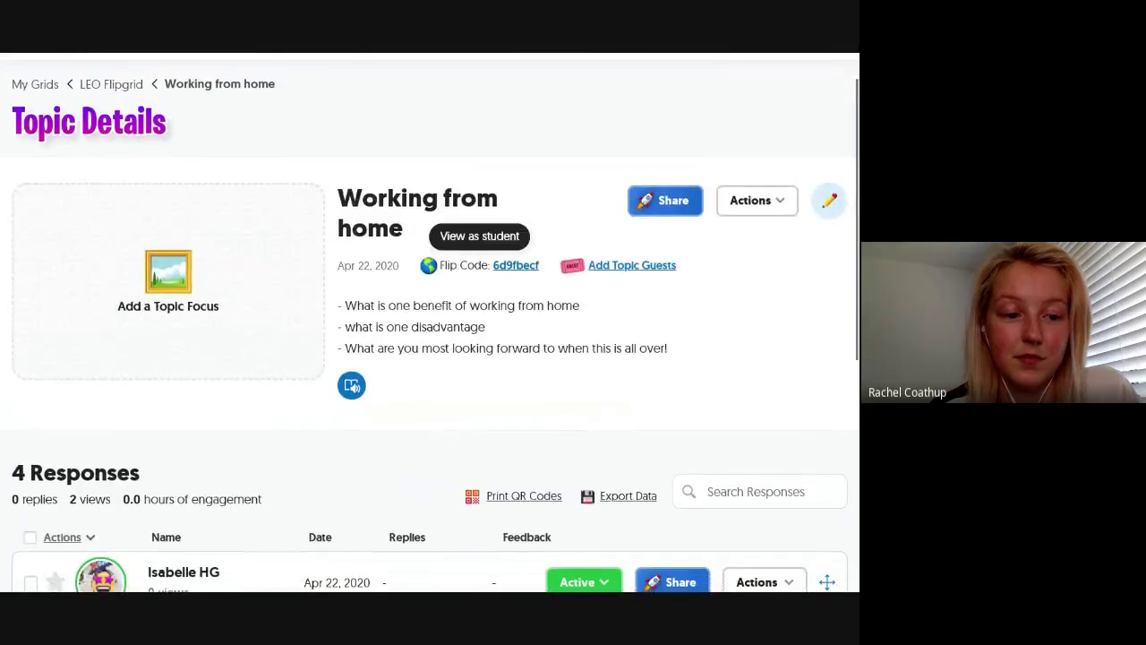
scroll(429, 268, "down", 2)
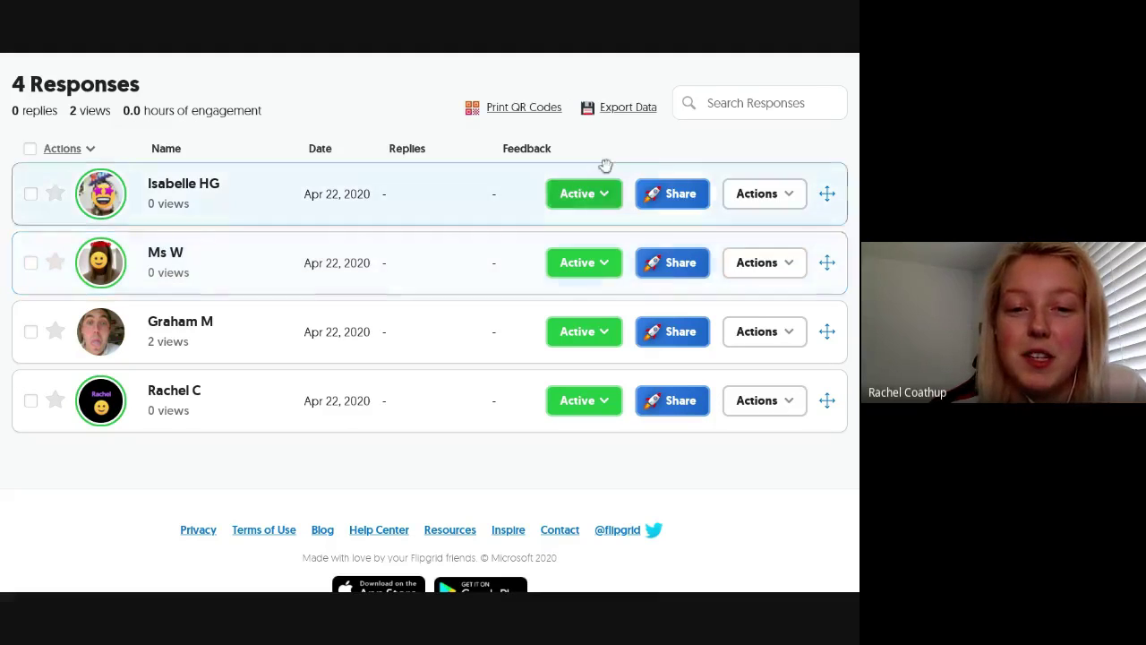
scroll(568, 258, "up", 5)
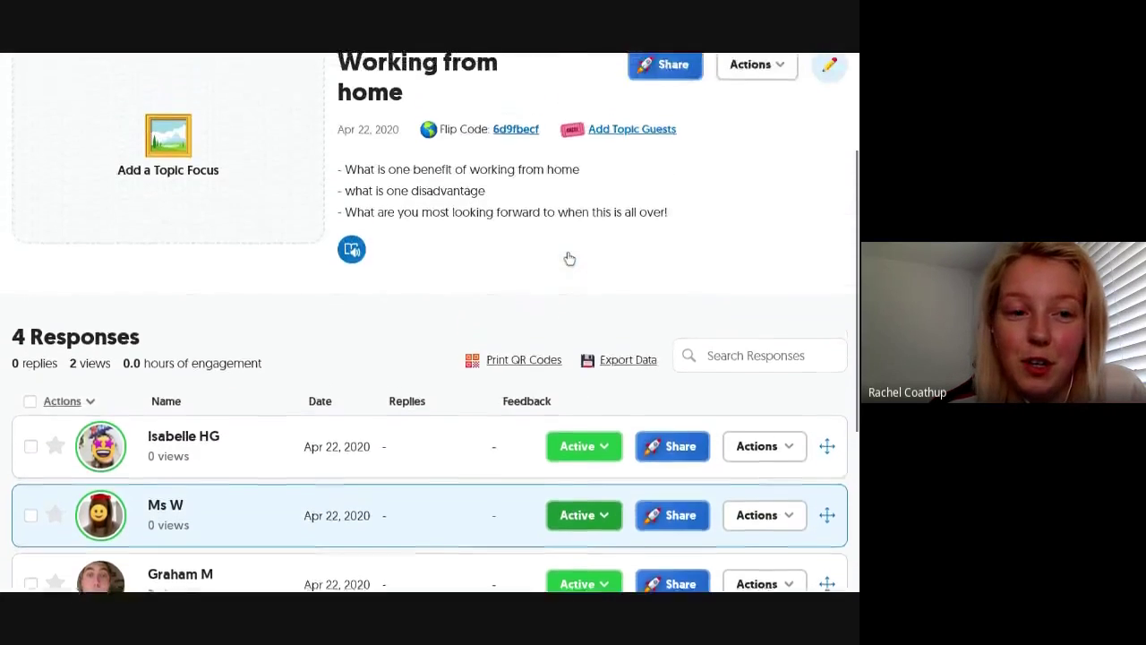
scroll(430, 322, "up", 1)
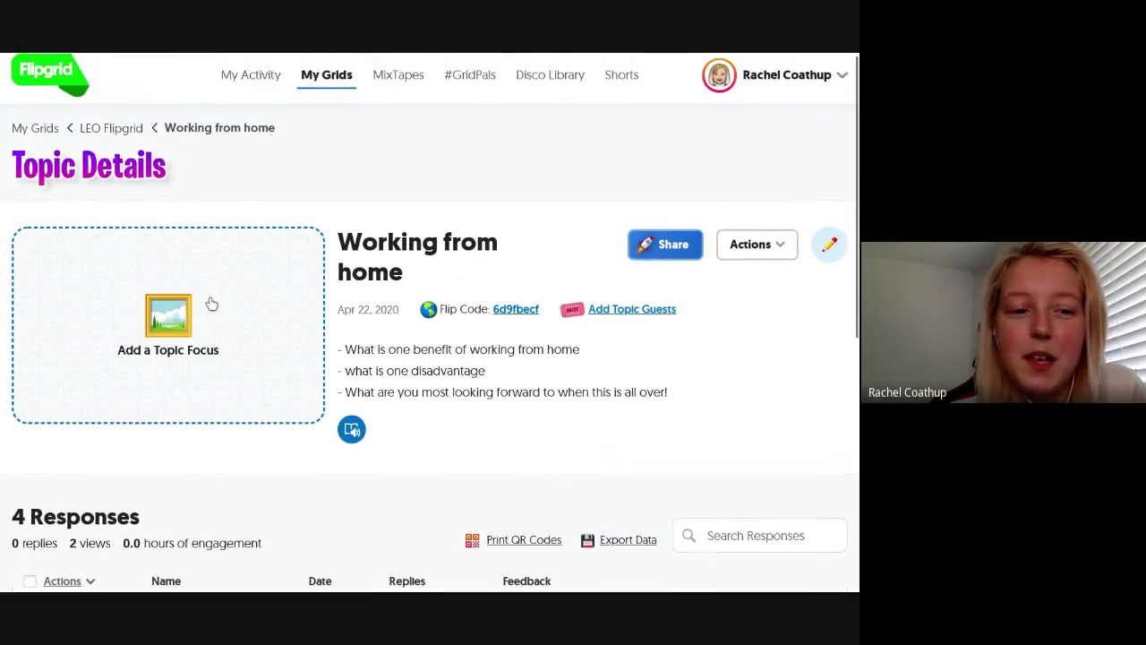
Open the "Working from home" topic for editing at its Focus section and examine the focus media, topic tip and attachment fields.
left_click(161, 348)
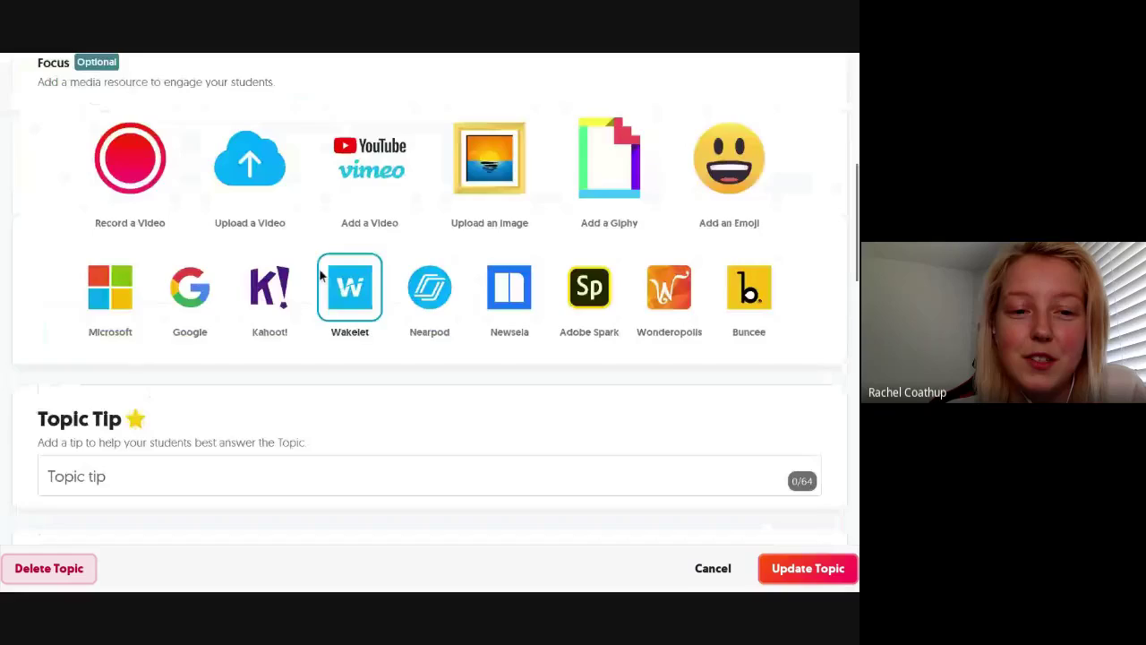
scroll(277, 437, "down", 5)
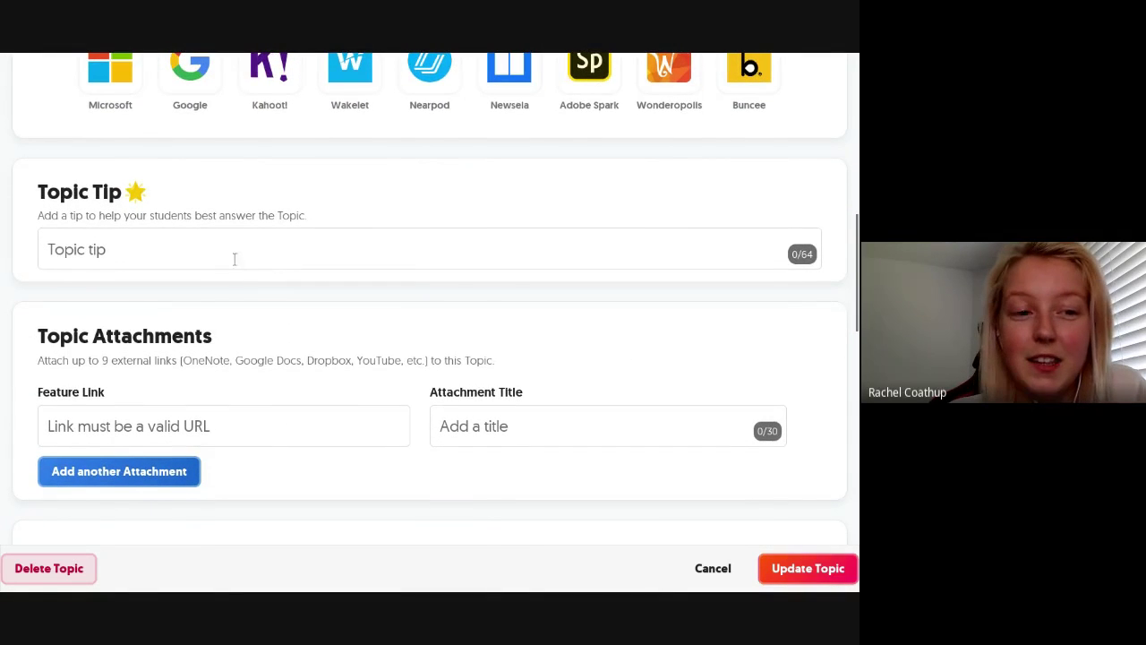
scroll(275, 345, "down", 1)
scroll(282, 359, "down", 4)
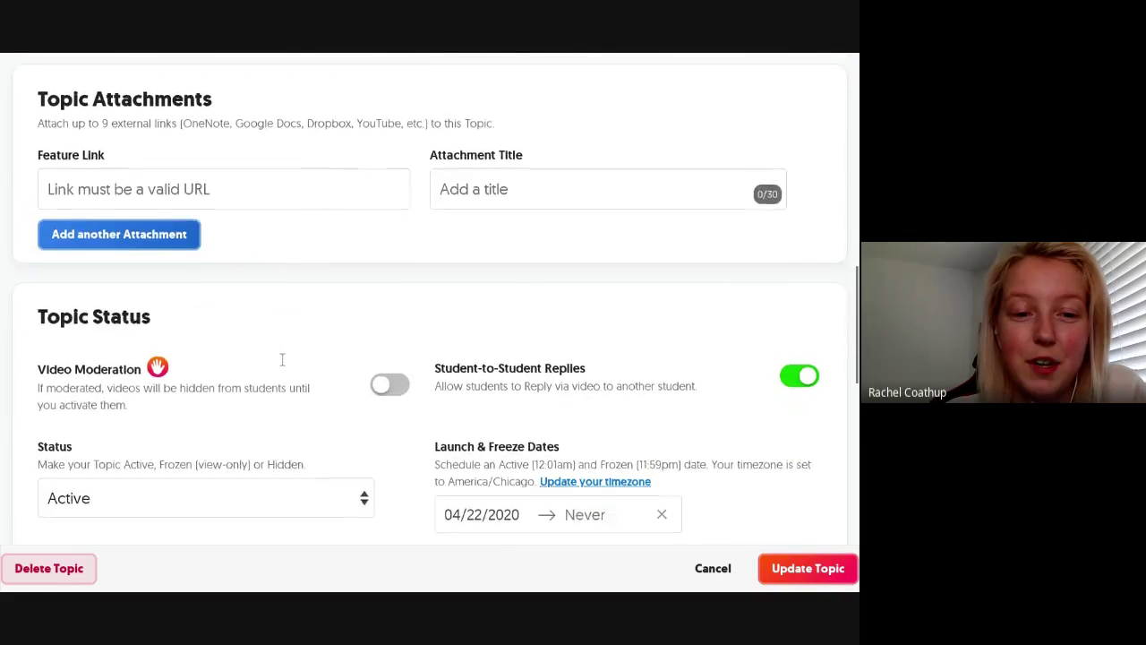
scroll(365, 320, "up", 14)
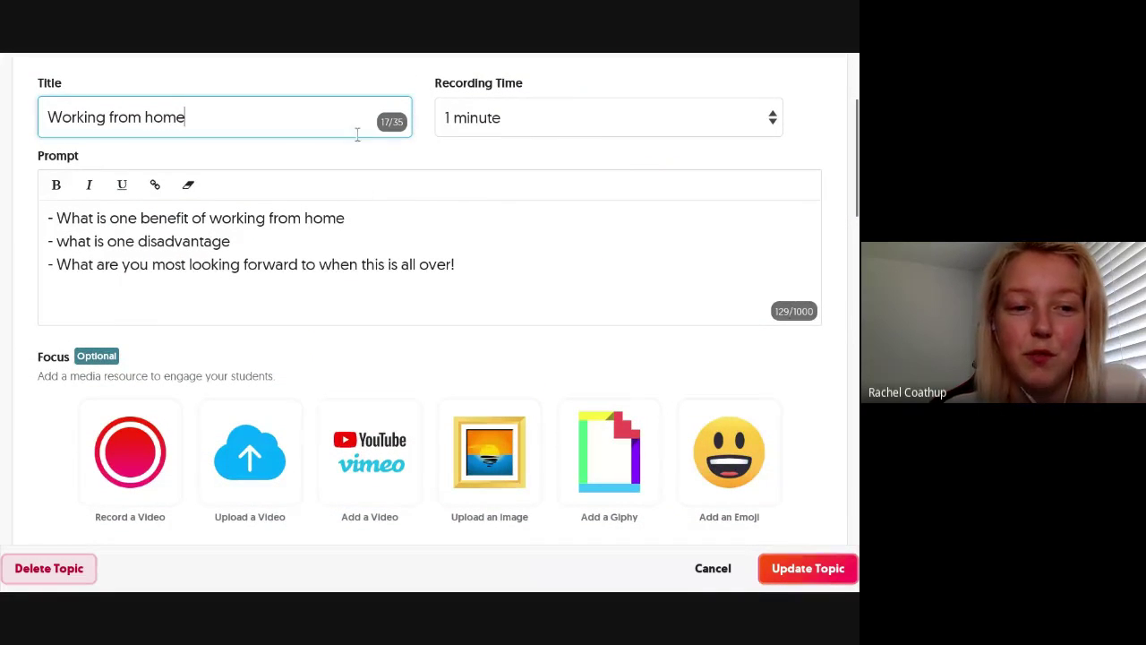
scroll(426, 350, "down", 14)
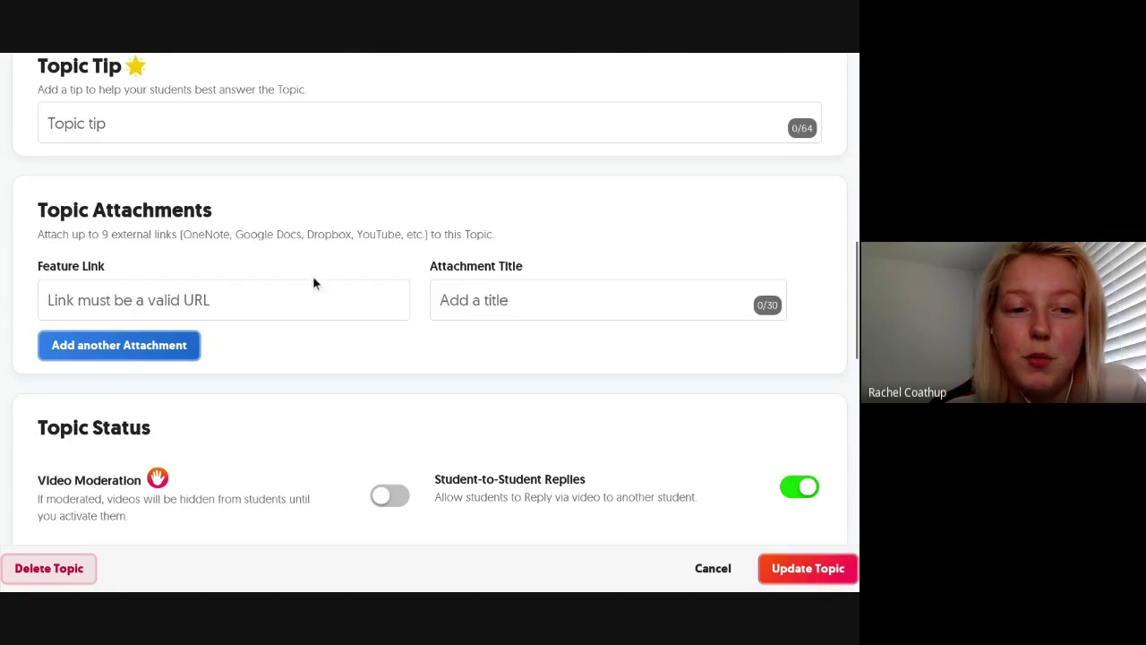
scroll(313, 283, "down", 2)
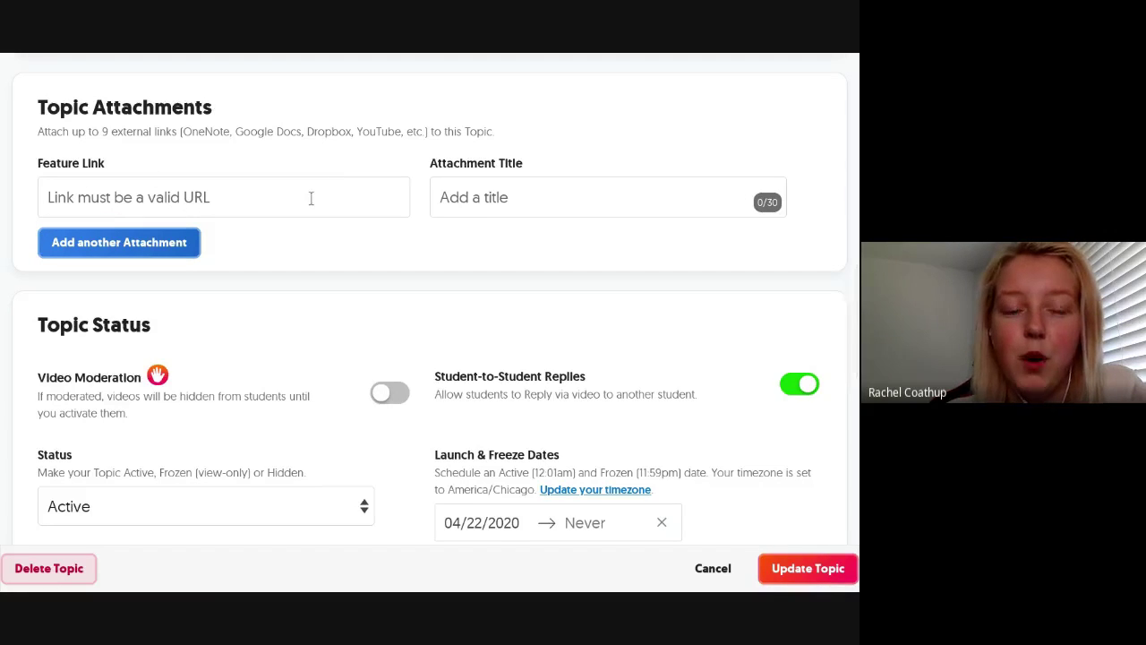
left_click(539, 195)
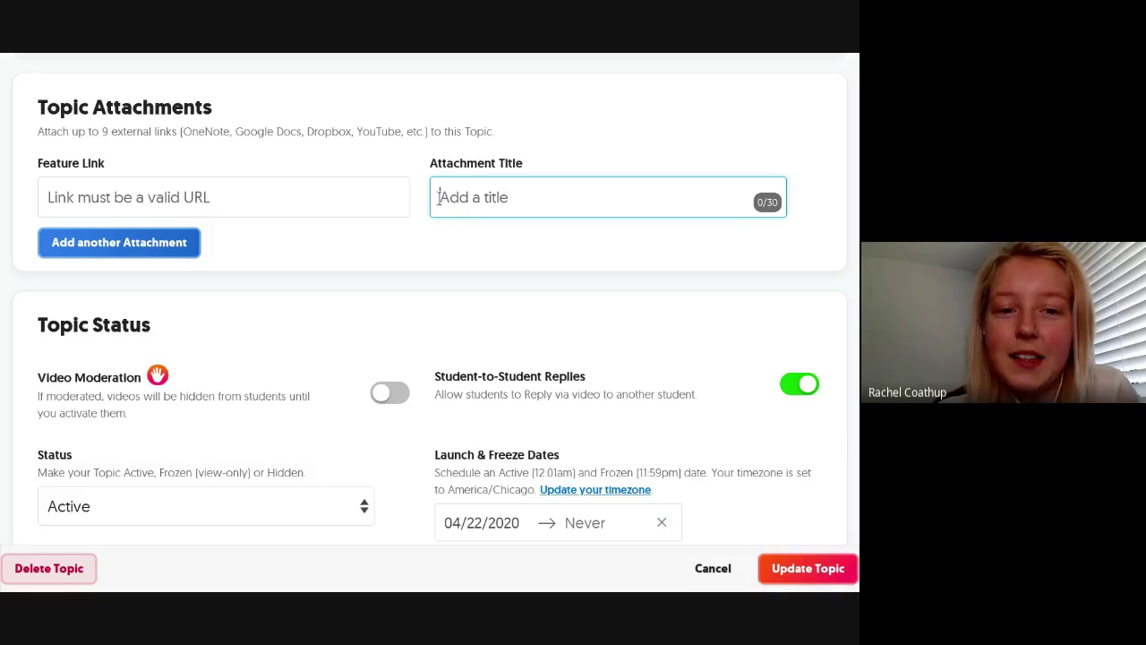
scroll(436, 199, "down", 2)
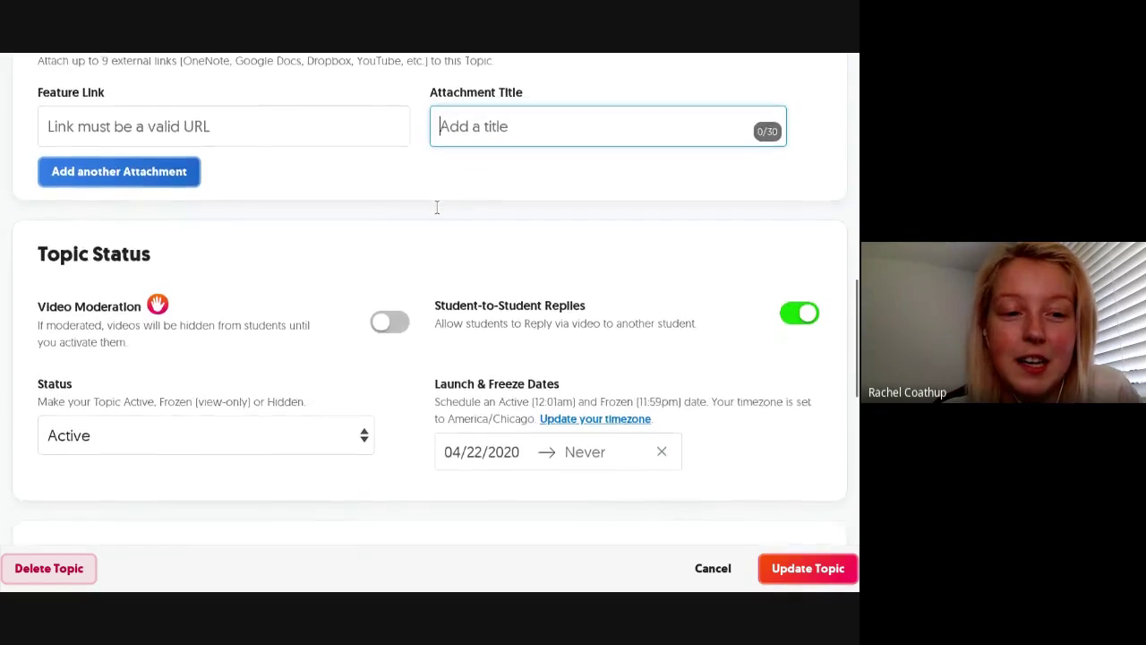
Examine the topic's moderation, status choices, launch and freeze dates, and video feature settings, including the Video and Selfie Styles choices.
scroll(436, 208, "down", 1)
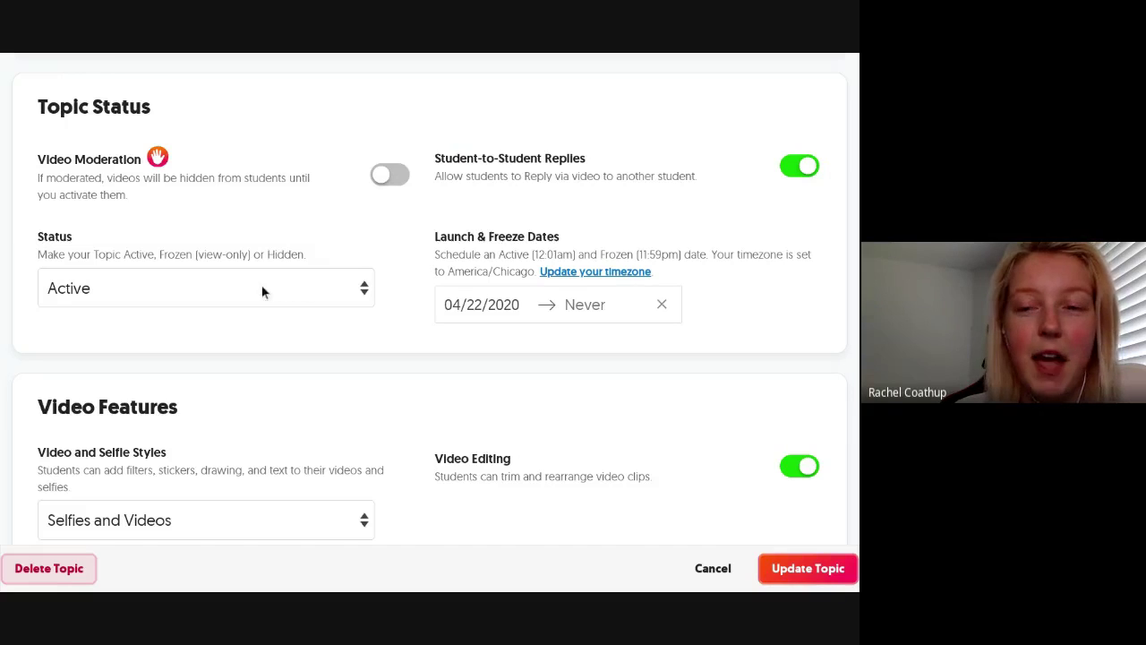
left_click(120, 287)
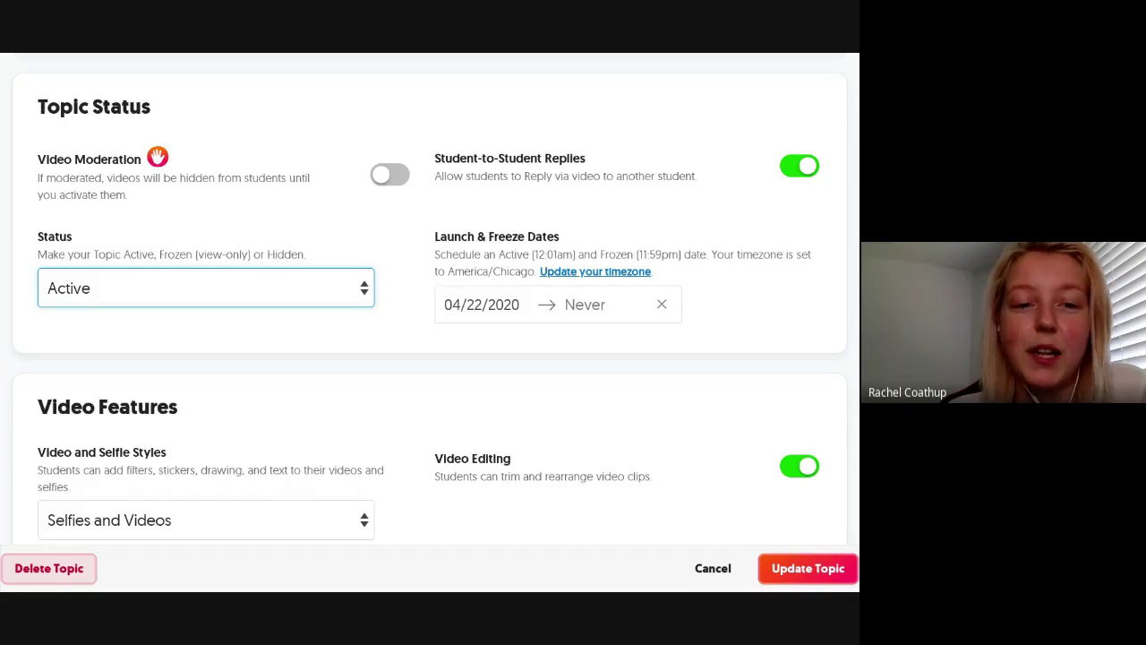
left_click(347, 255)
scroll(454, 287, "down", 1)
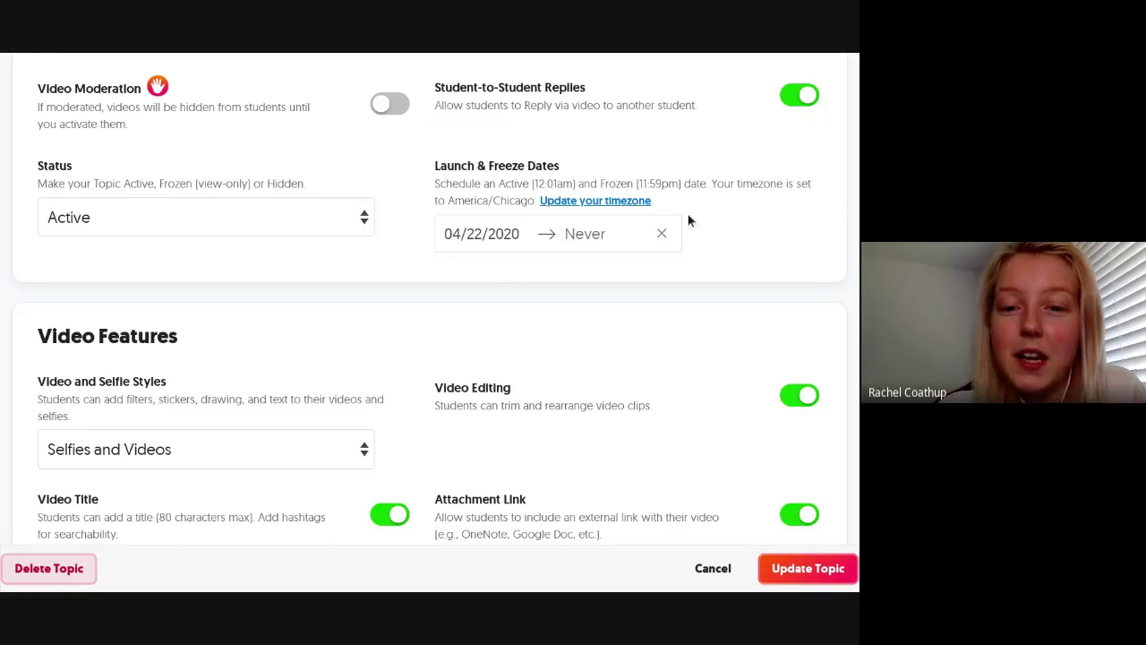
scroll(716, 255, "down", 1)
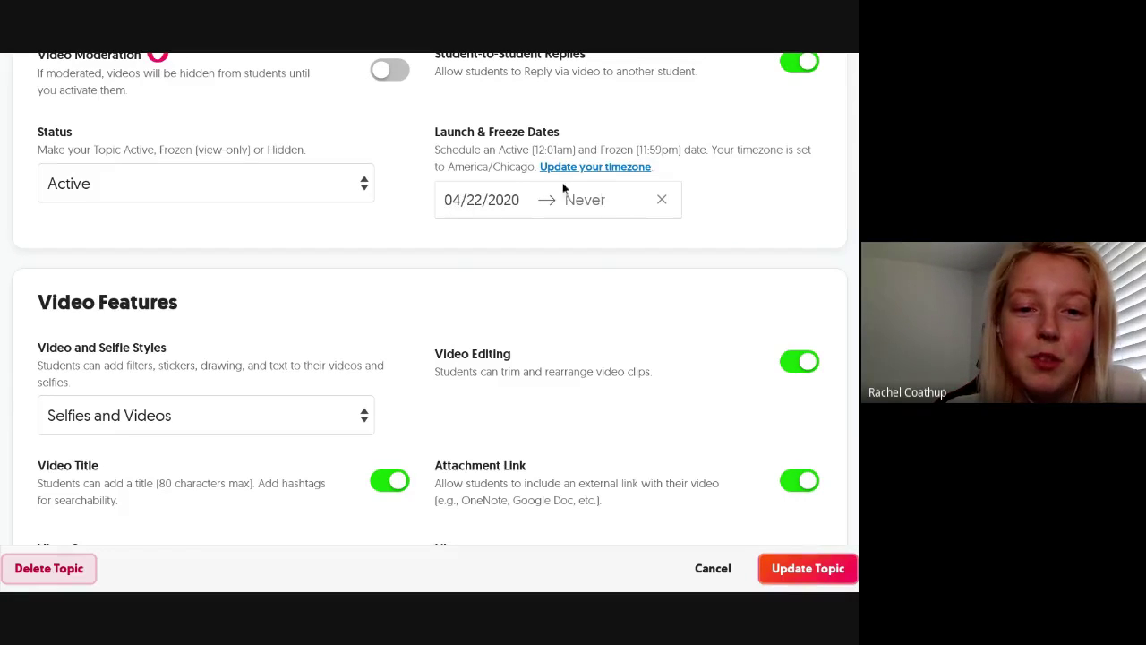
scroll(596, 200, "down", 5)
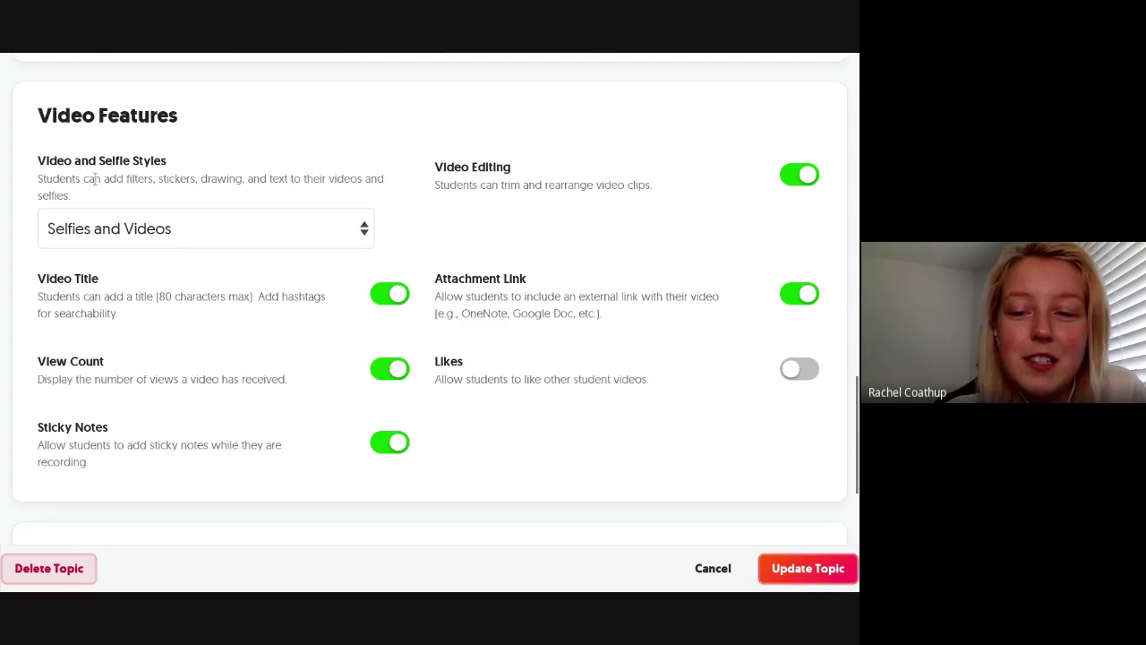
left_click(83, 231)
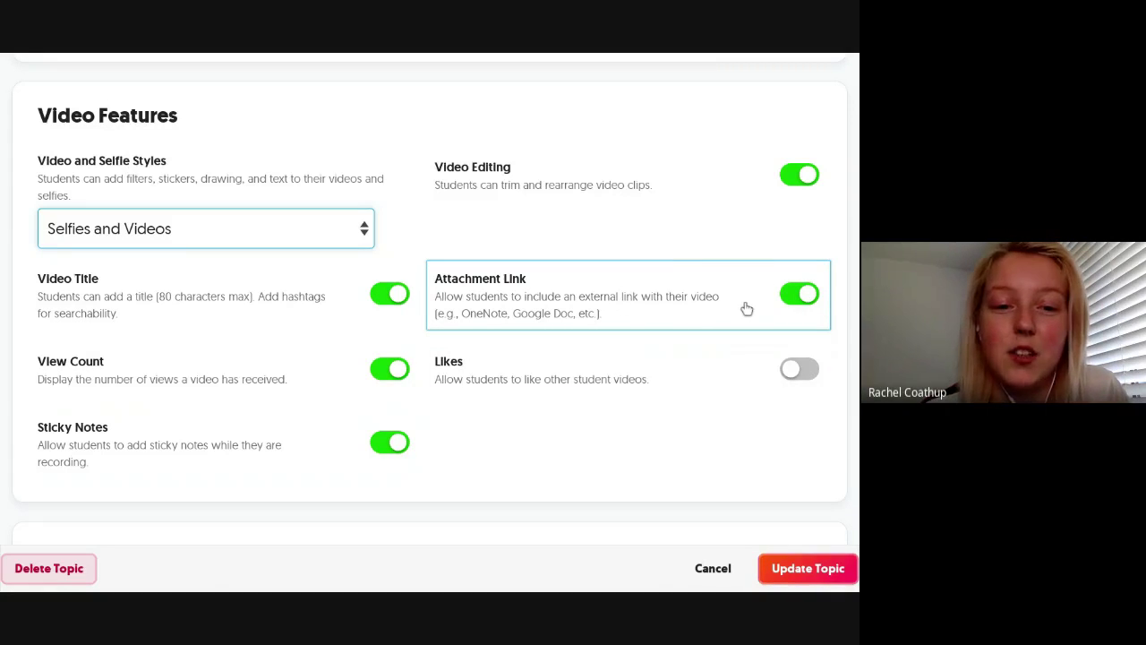
Switch the topic to Custom Feedback, examine the new criteria form without creating one, and cancel the topic edit.
scroll(684, 327, "down", 5)
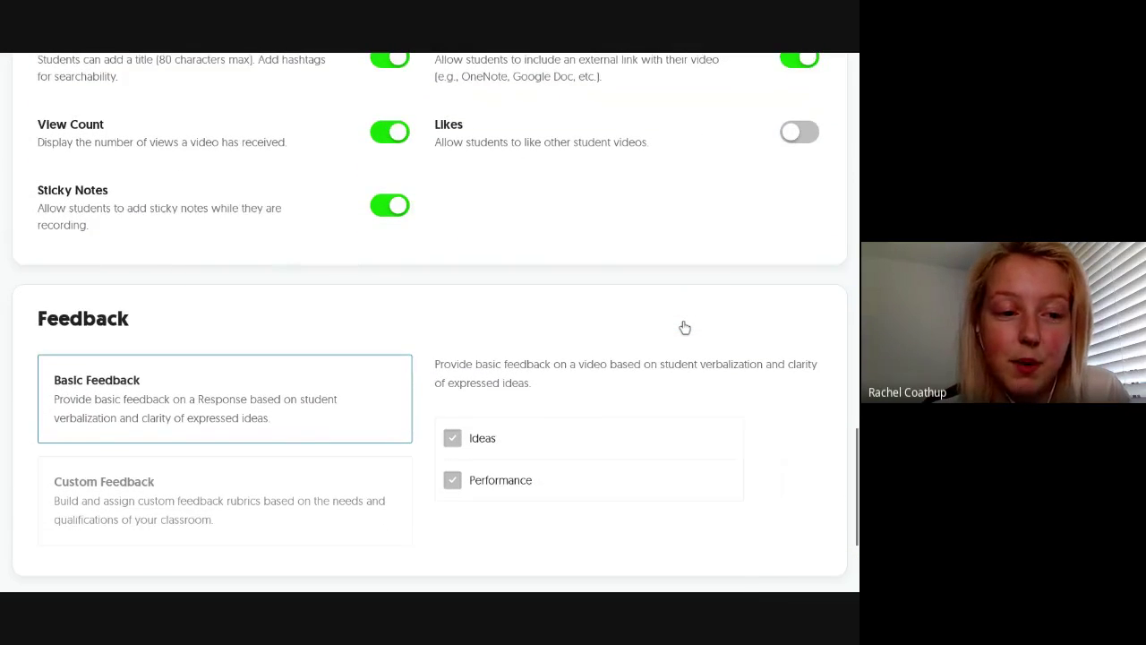
scroll(685, 327, "down", 3)
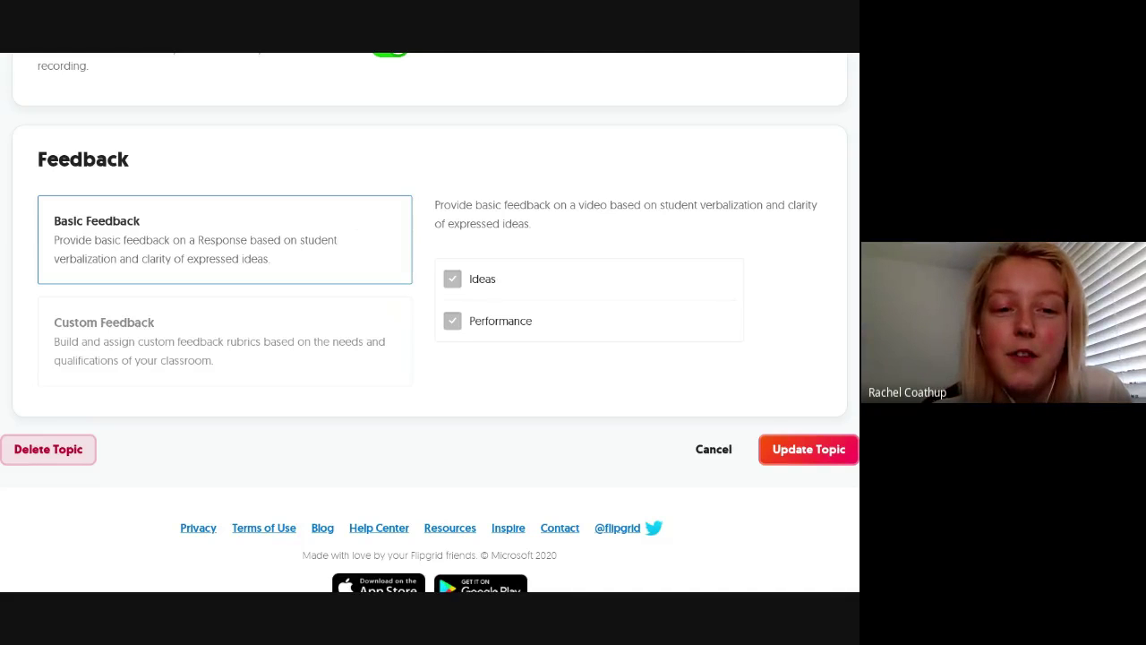
left_click(227, 352)
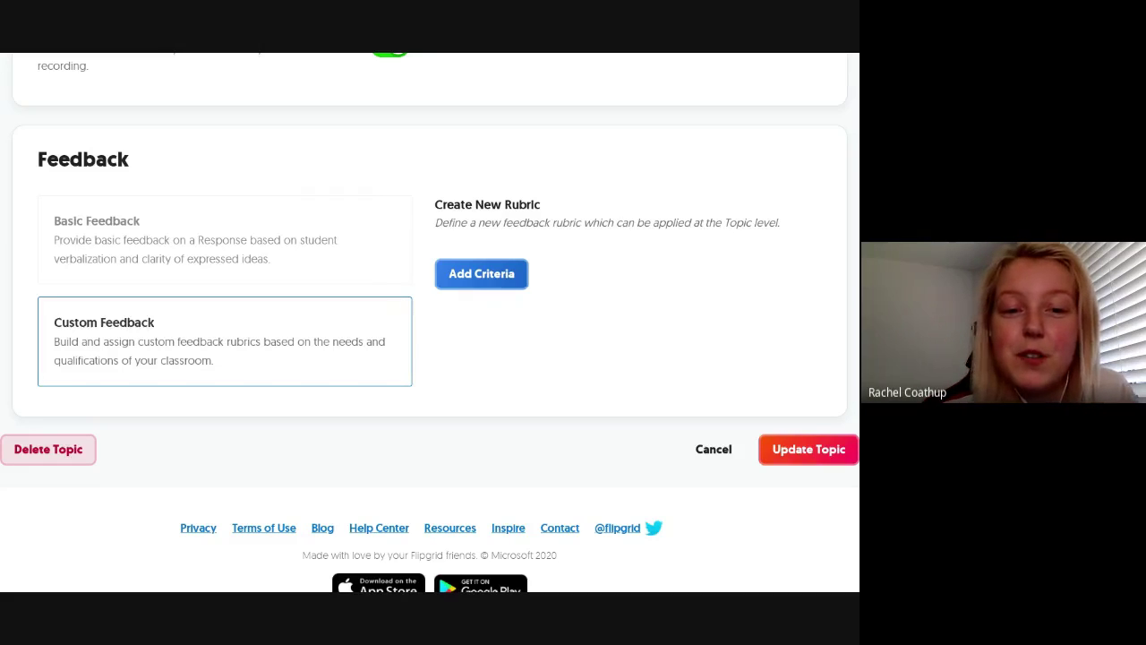
left_click(504, 279)
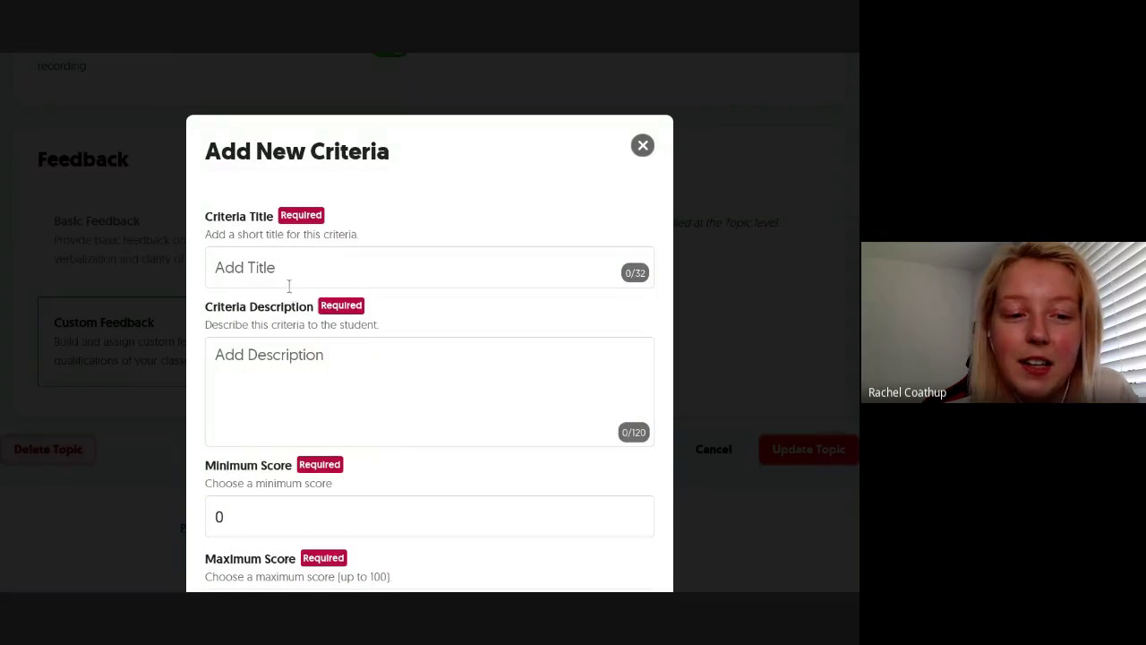
scroll(288, 287, "down", 1)
scroll(253, 288, "down", 2)
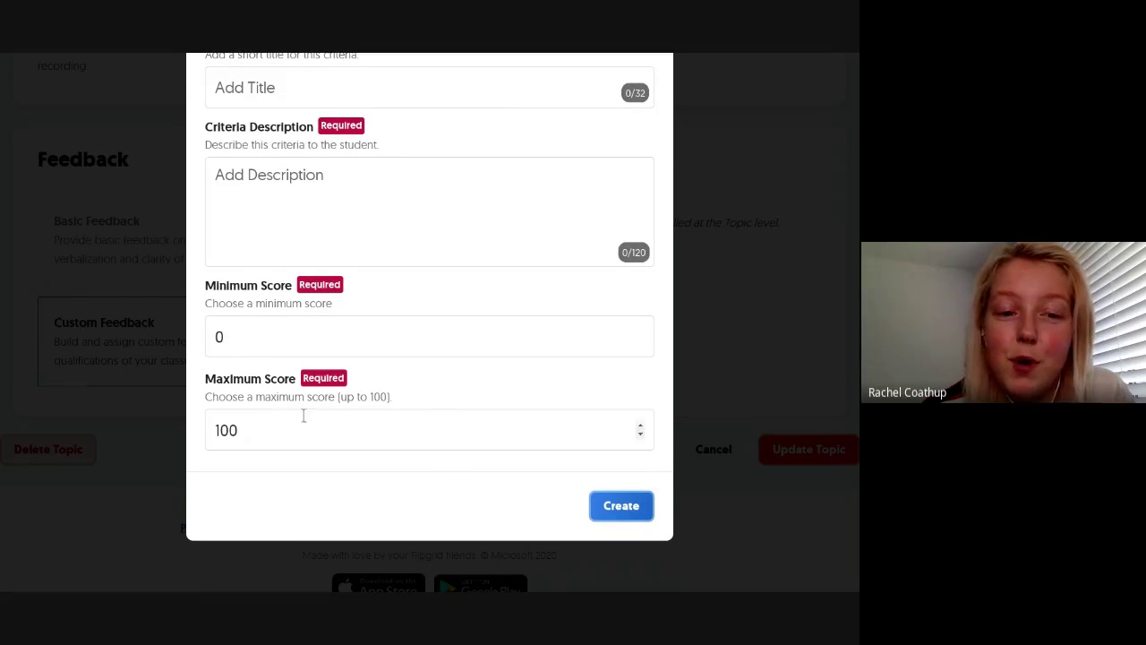
scroll(448, 460, "up", 3)
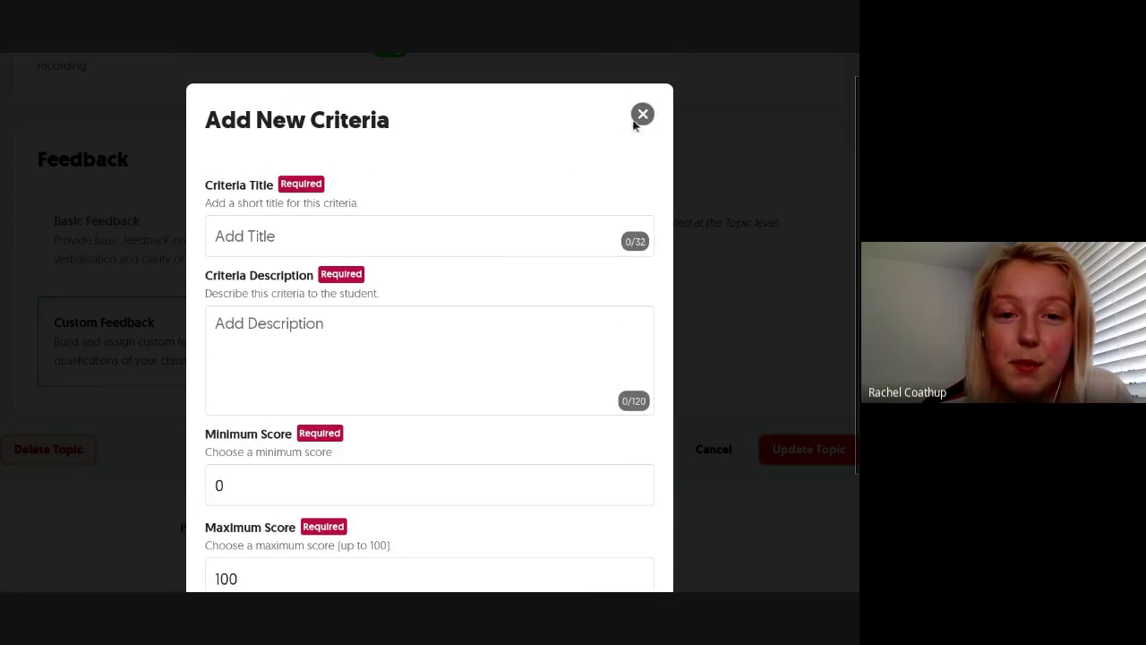
left_click(642, 119)
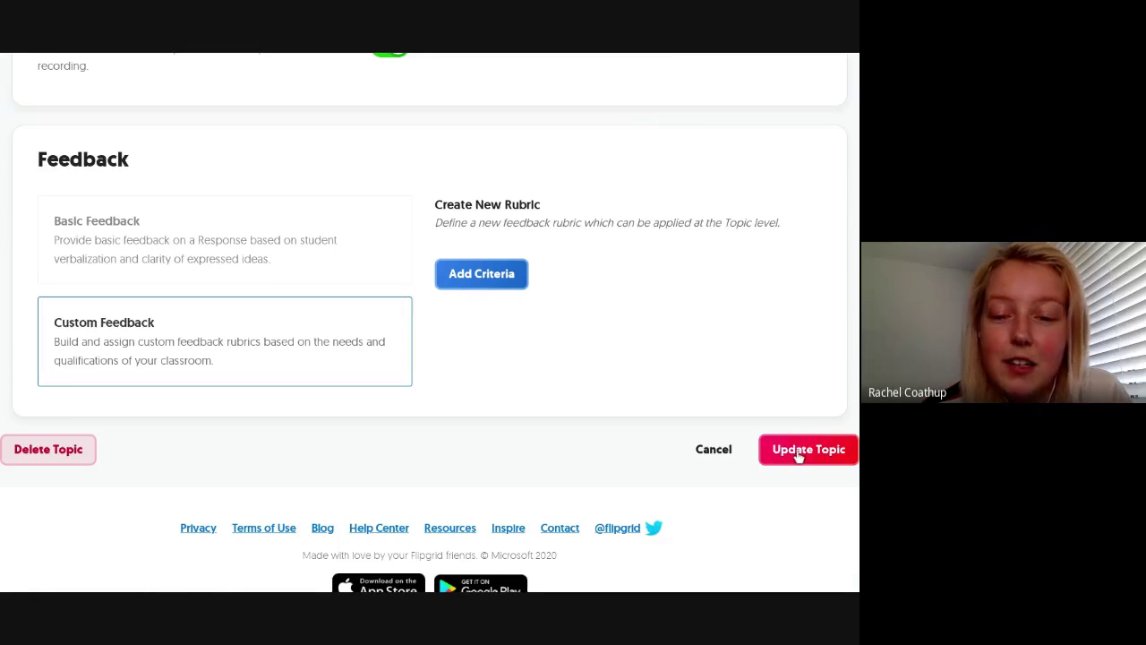
left_click(728, 454)
View the private sharing options for the first response in the list and close them.
scroll(610, 370, "down", 2)
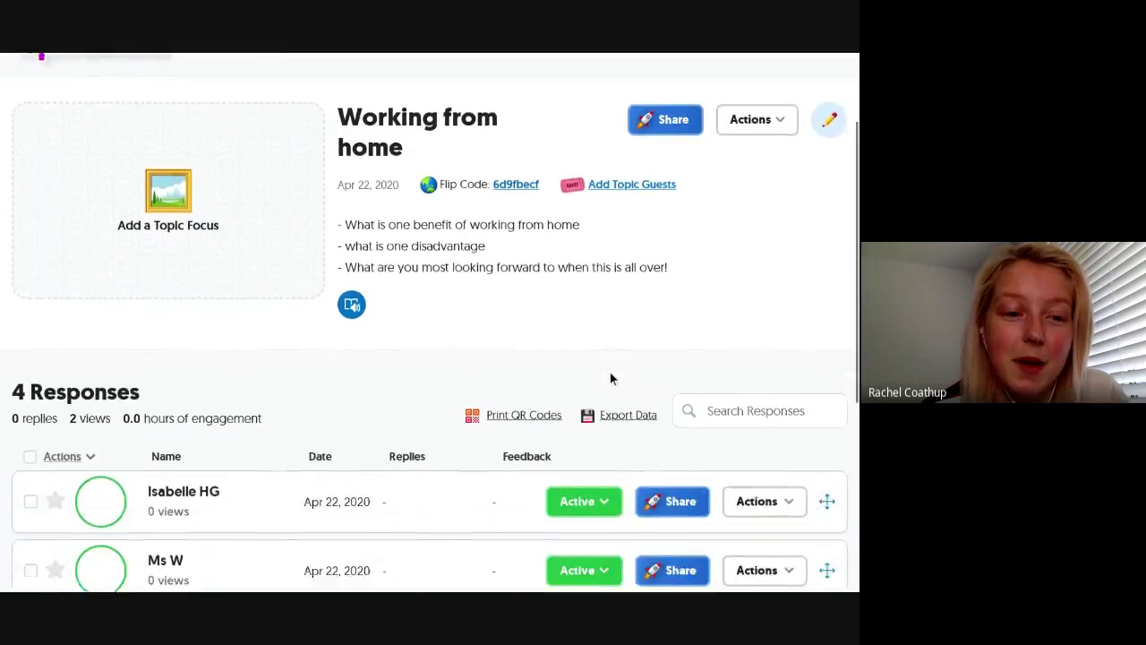
scroll(610, 370, "down", 2)
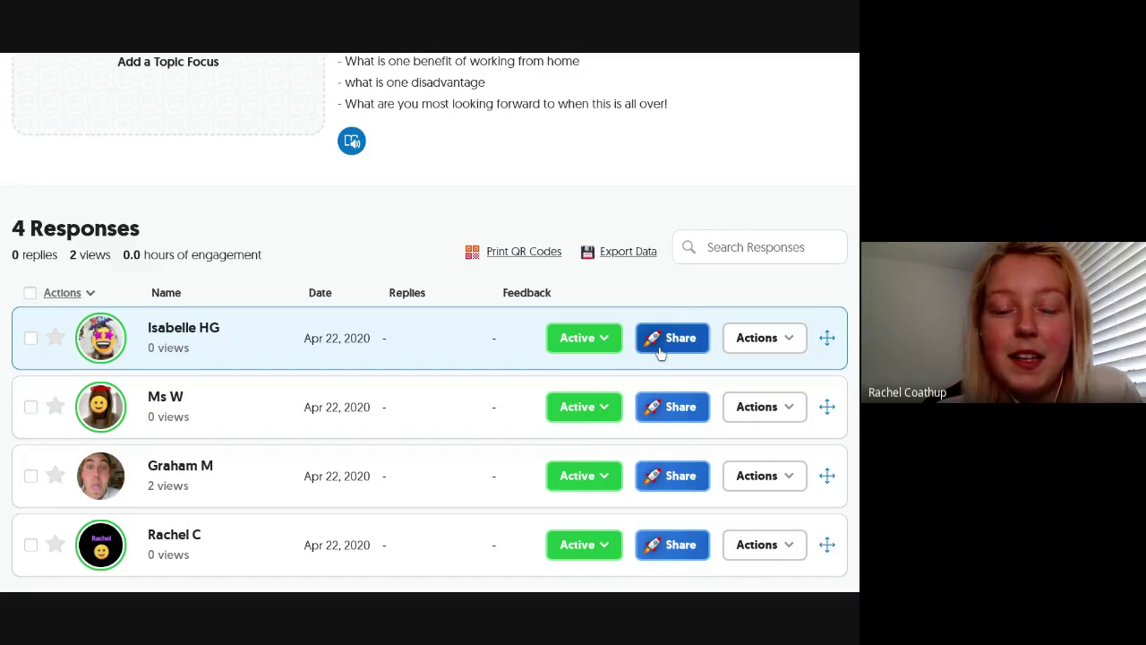
left_click(659, 351)
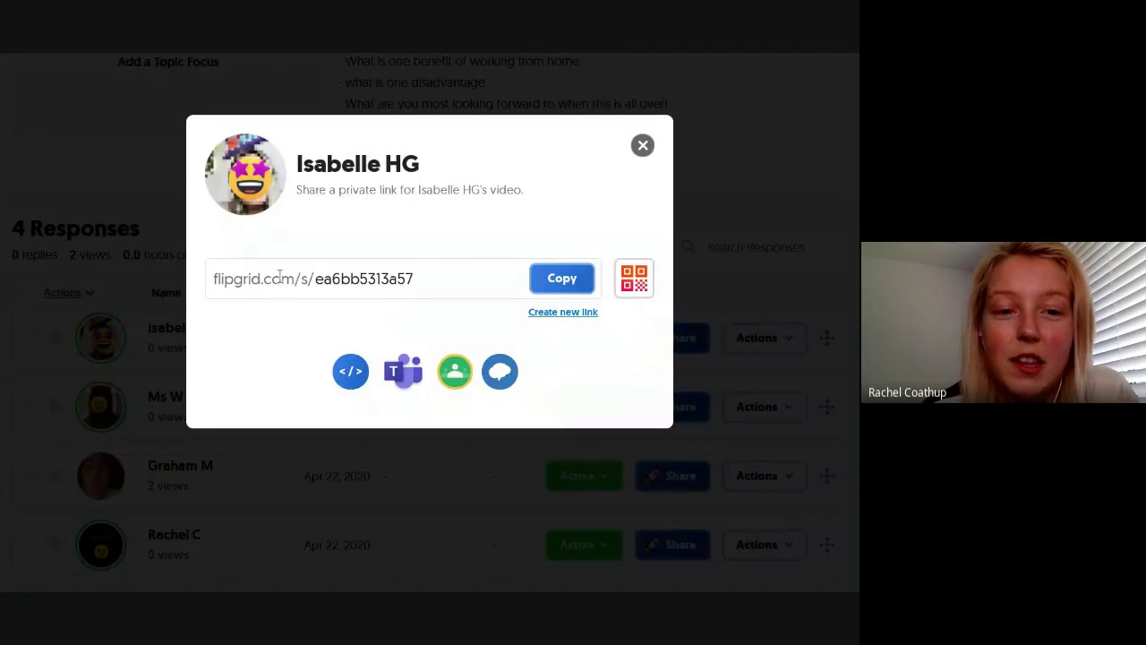
left_click(642, 146)
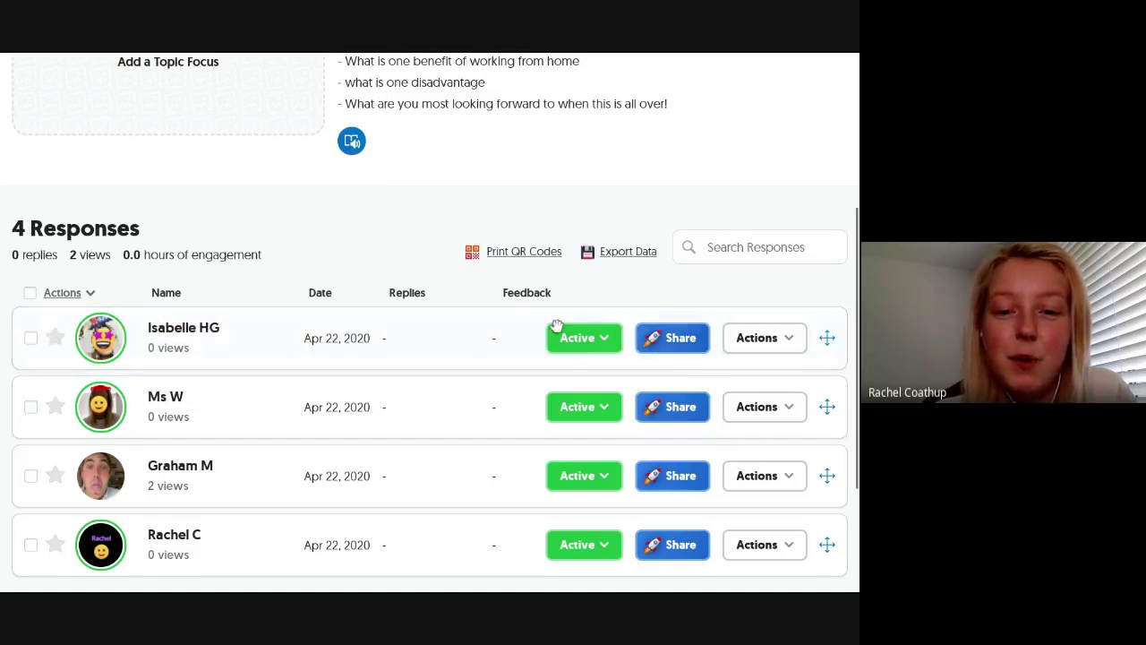
Review the actions available for the first response, view its Move Response destination choices and close without moving it.
left_click(772, 345)
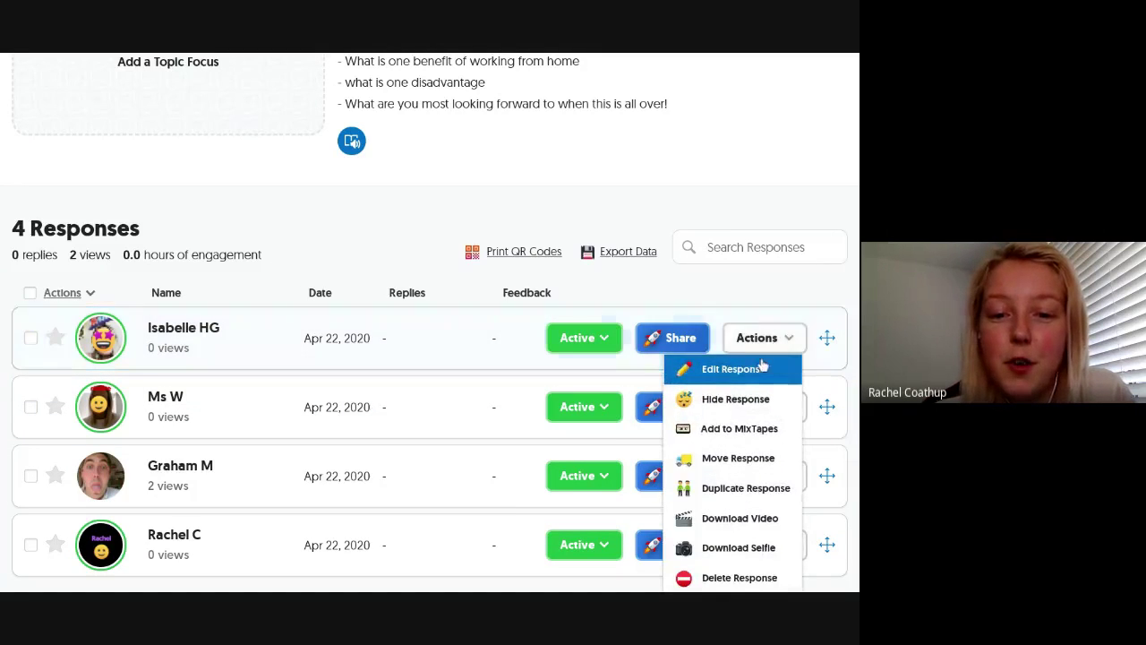
scroll(757, 367, "down", 1)
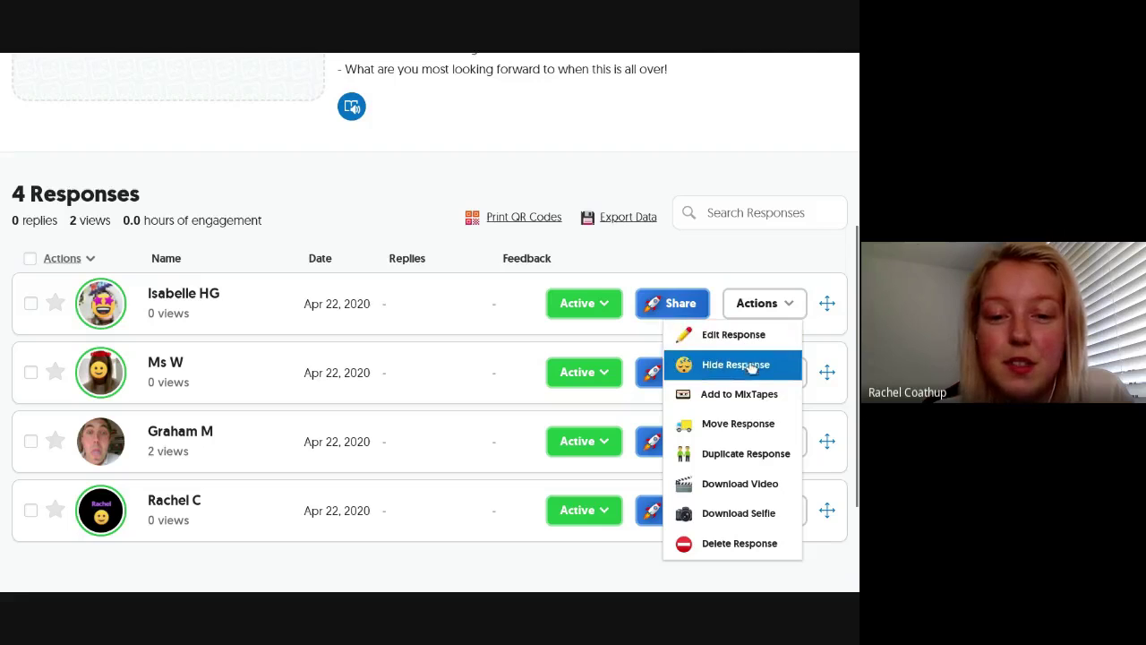
left_click(732, 426)
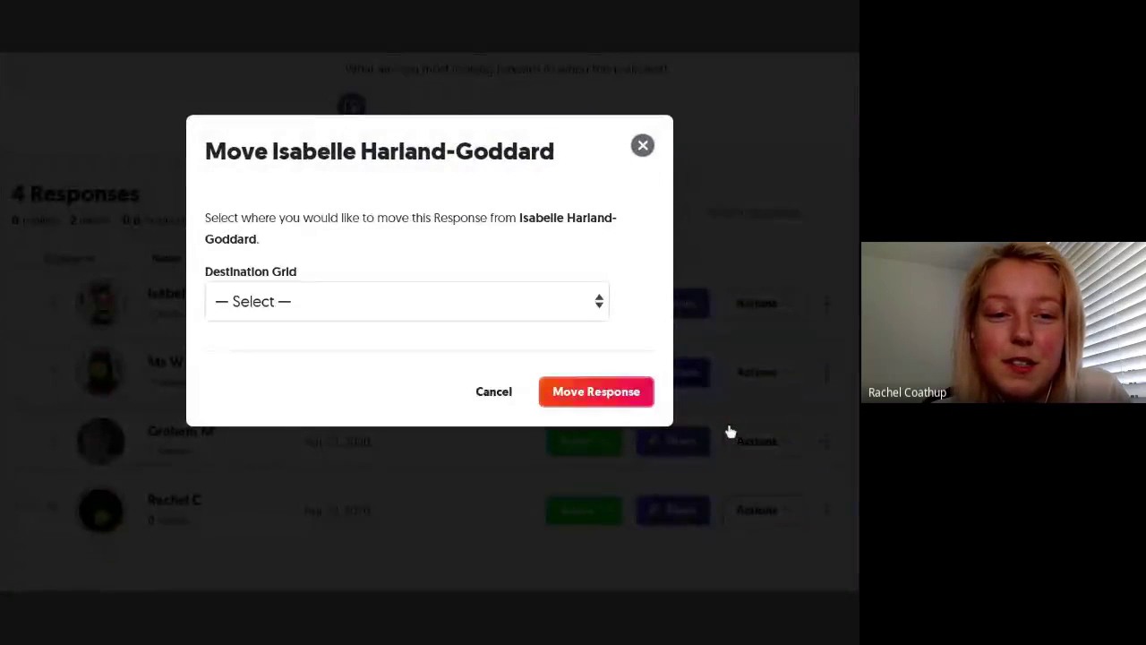
left_click(381, 308)
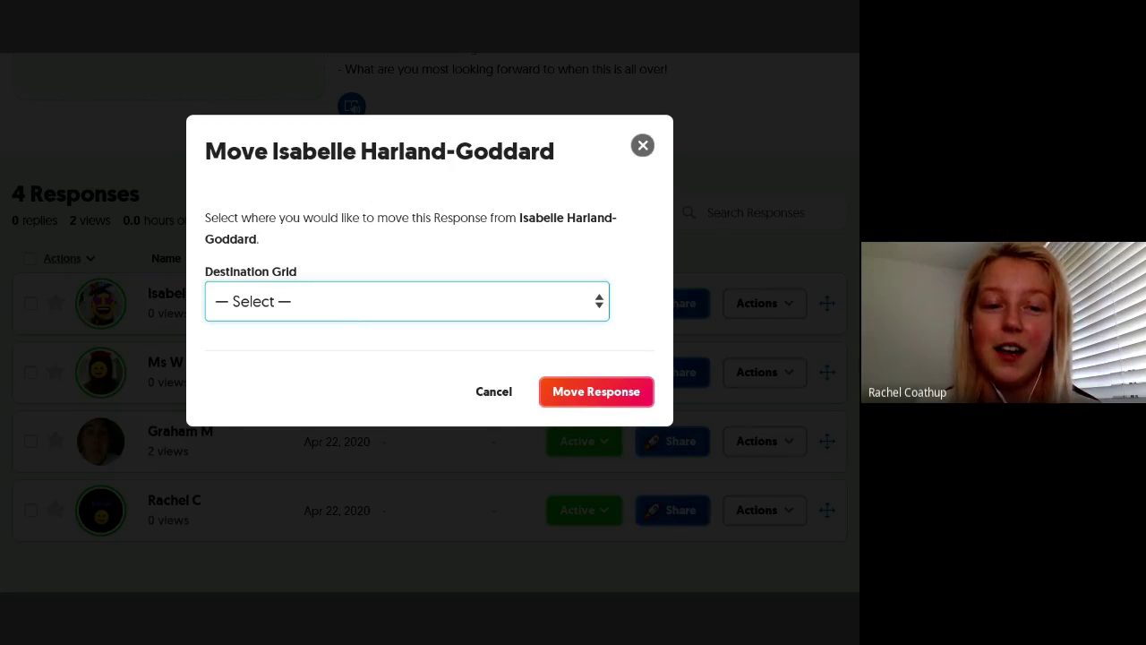
left_click(642, 146)
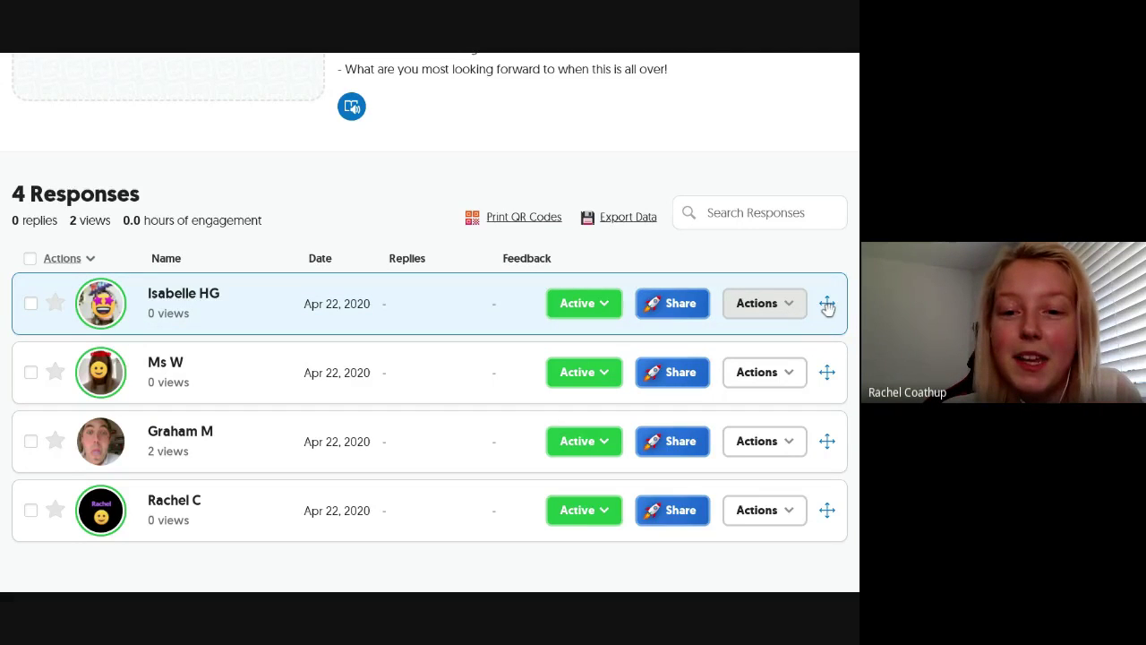
Reorder the responses so that the first one sits in third place.
left_click_drag(827, 303, 771, 420)
scroll(424, 389, "down", 3)
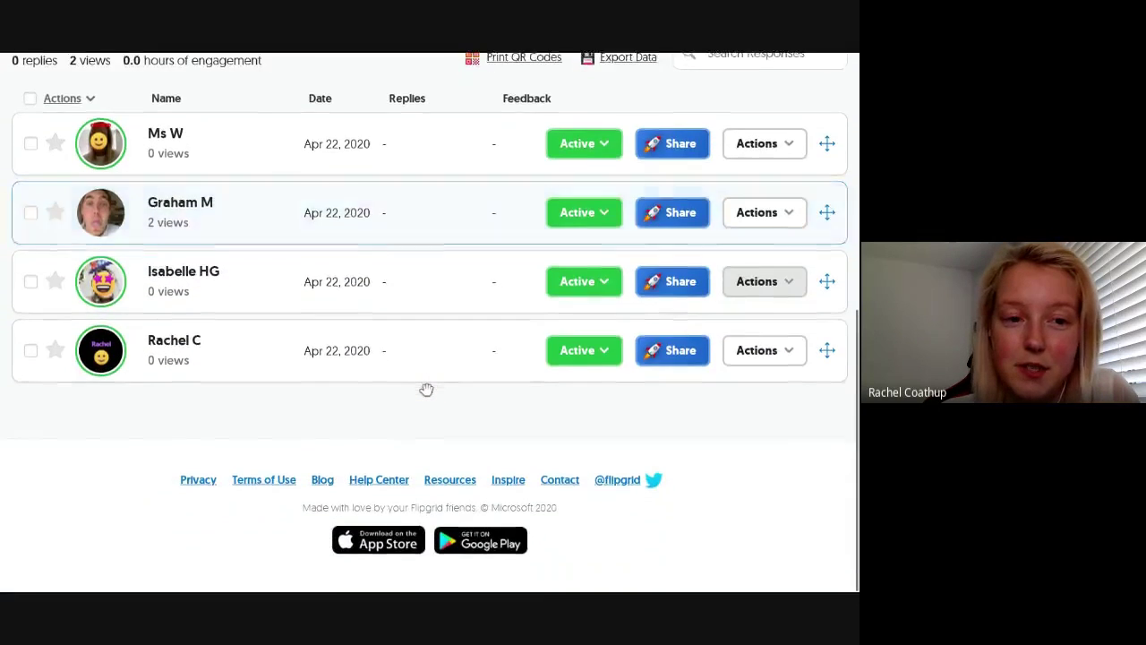
Return to the LEO Flipgrid grid, review its topics, and open the form for adding a CoPilot.
scroll(425, 388, "up", 6)
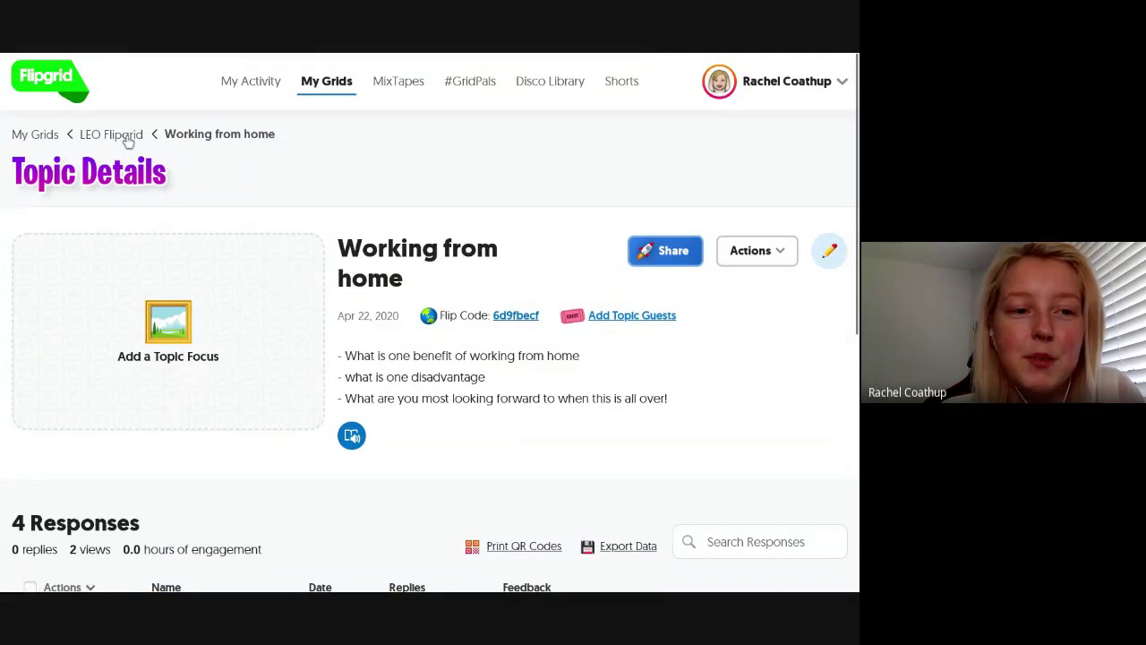
left_click(128, 142)
scroll(400, 336, "down", 3)
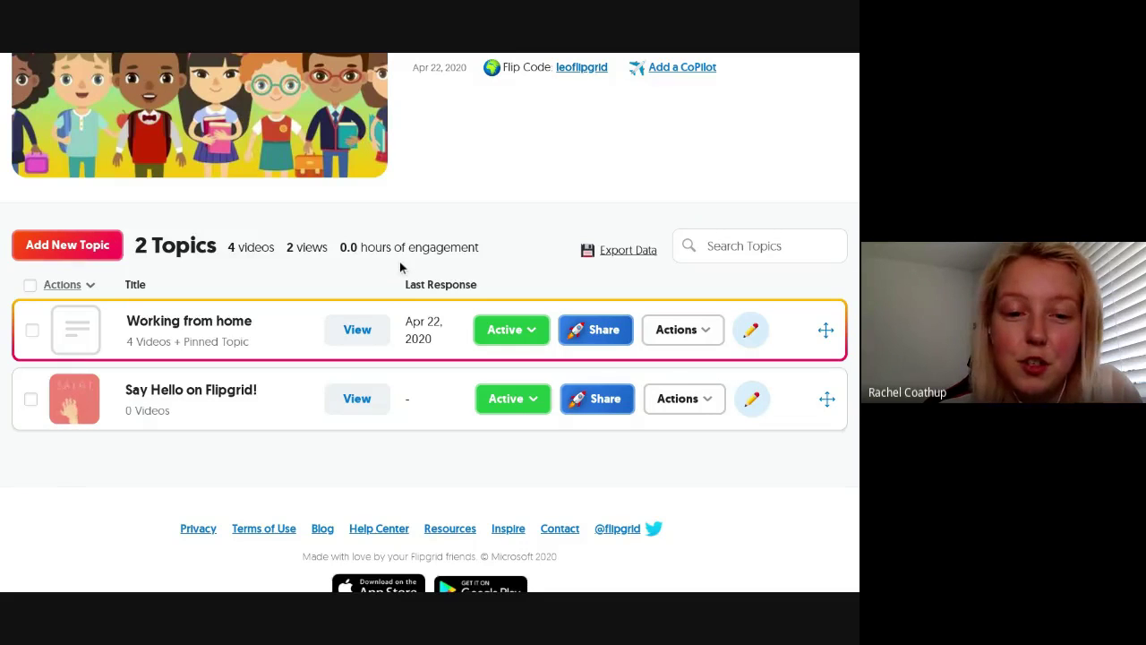
scroll(400, 267, "up", 1)
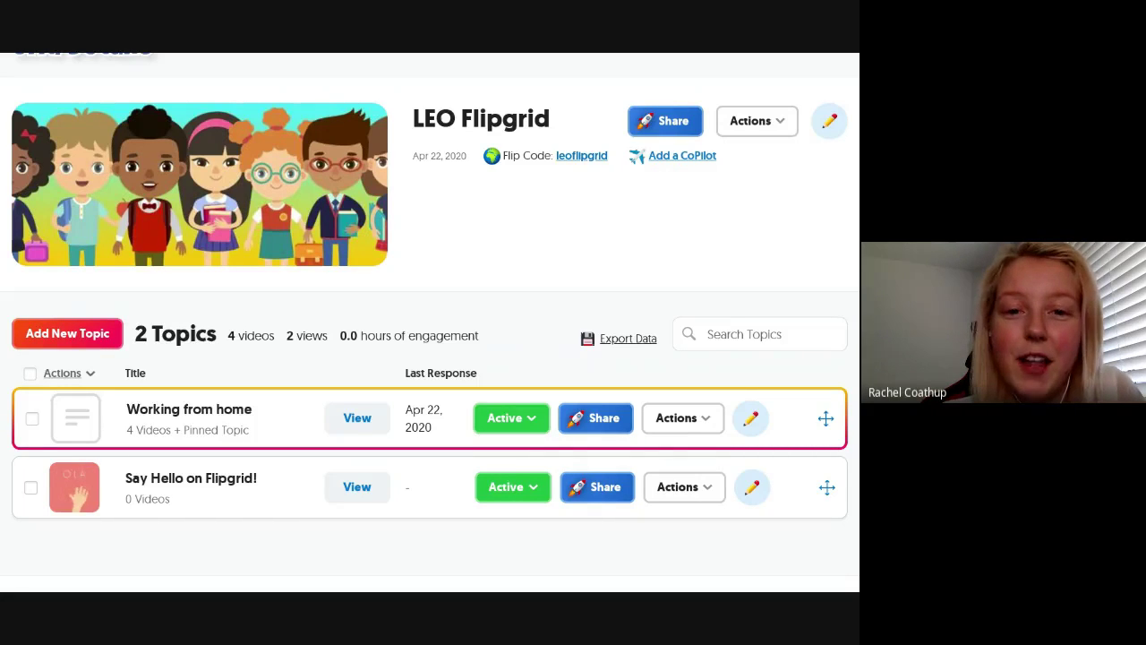
left_click(673, 160)
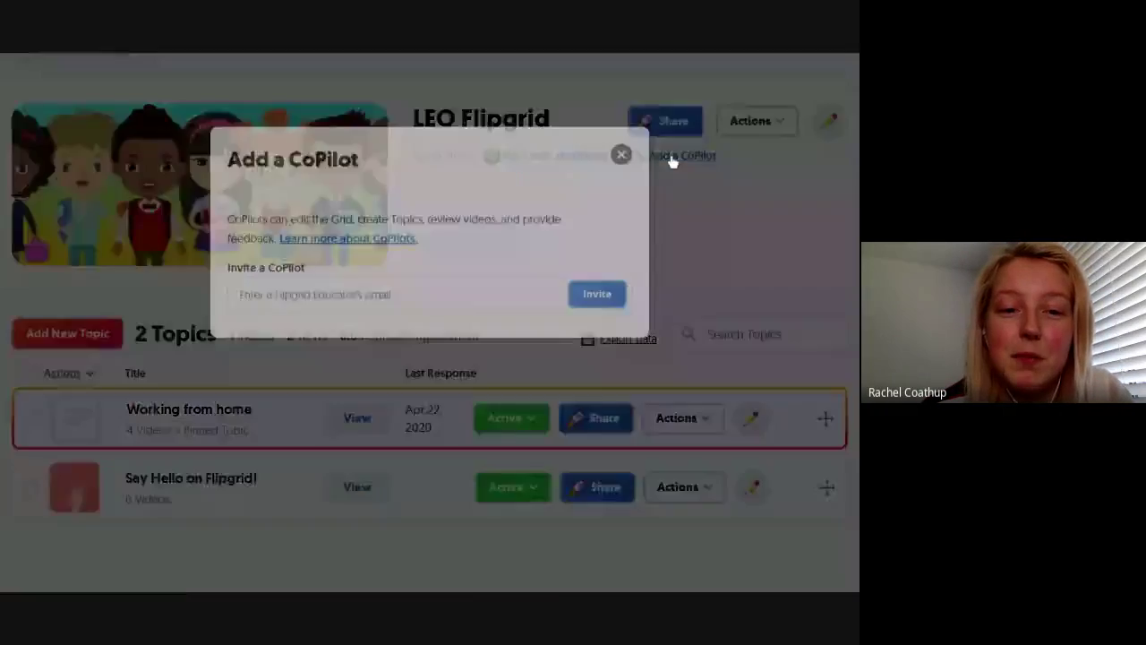
left_click(343, 300)
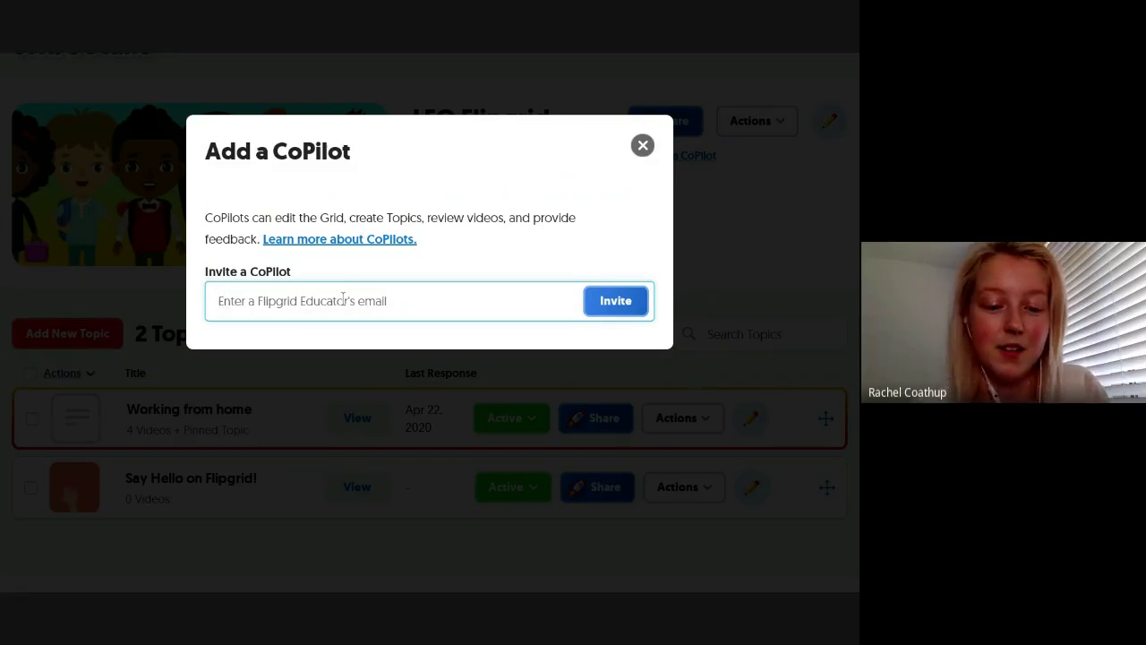
type("grah")
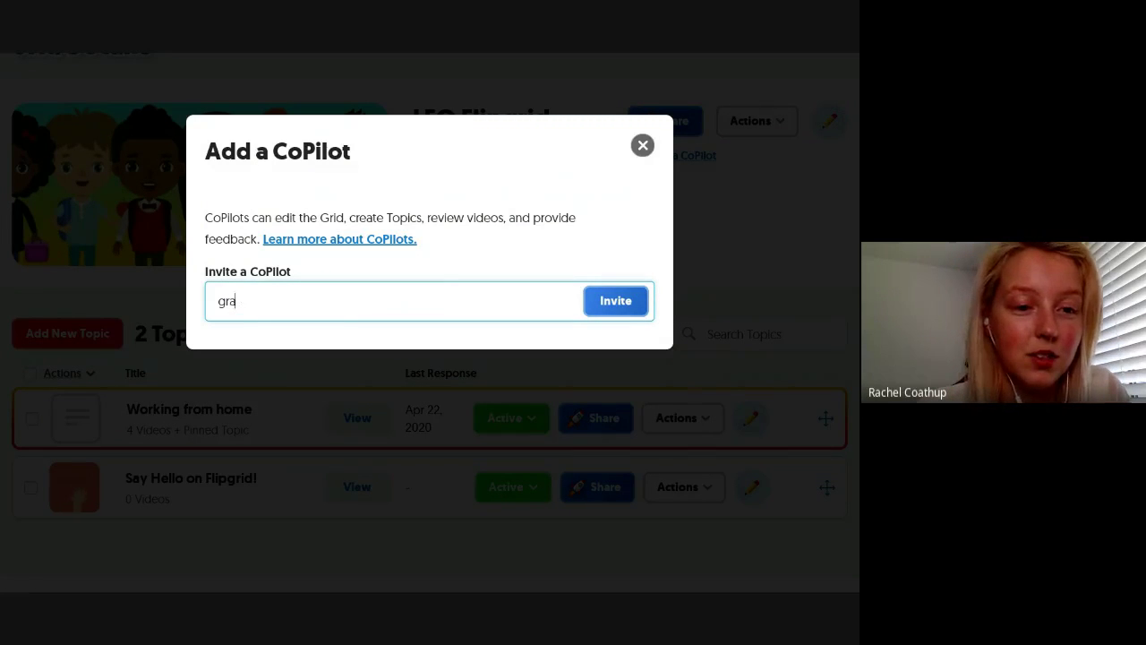
key("BackSpace")
key("BackSpace")
key("BackSpace")
type("gma")
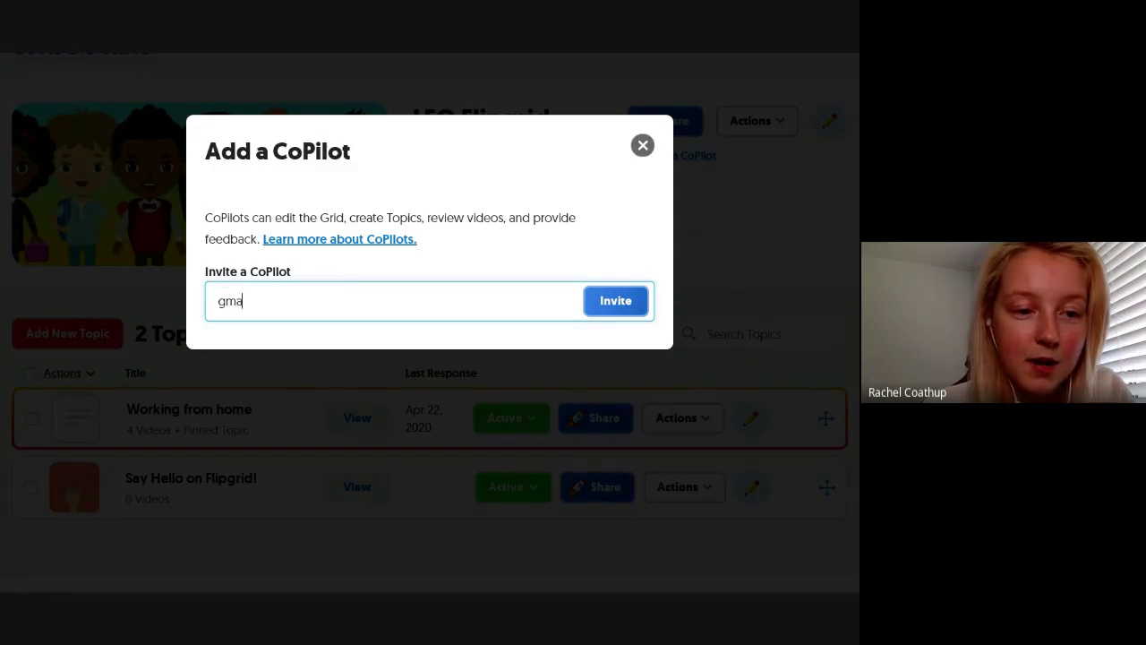
type("i")
key("BackSpace")
key("BackSpace")
key("BackSpace")
key("BackSpace")
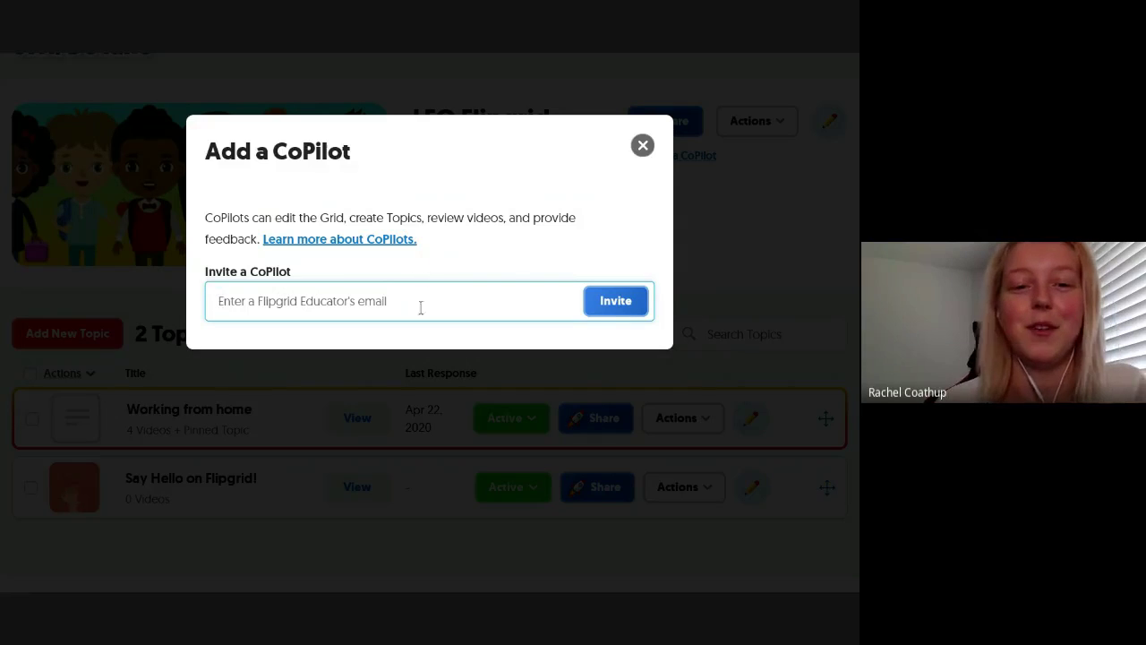
left_click(642, 145)
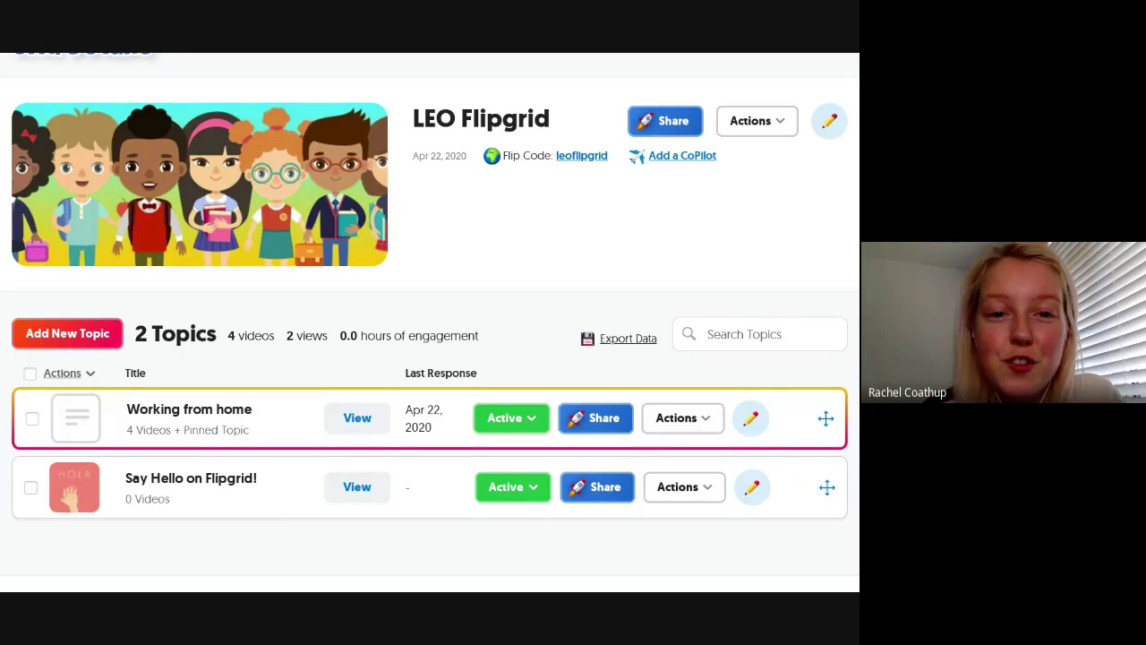
Switch to the slideshow to view the "25 ideas to get started with FlipGrid" slide and return to the LEO Flipgrid grid page.
scroll(574, 204, "up", 1)
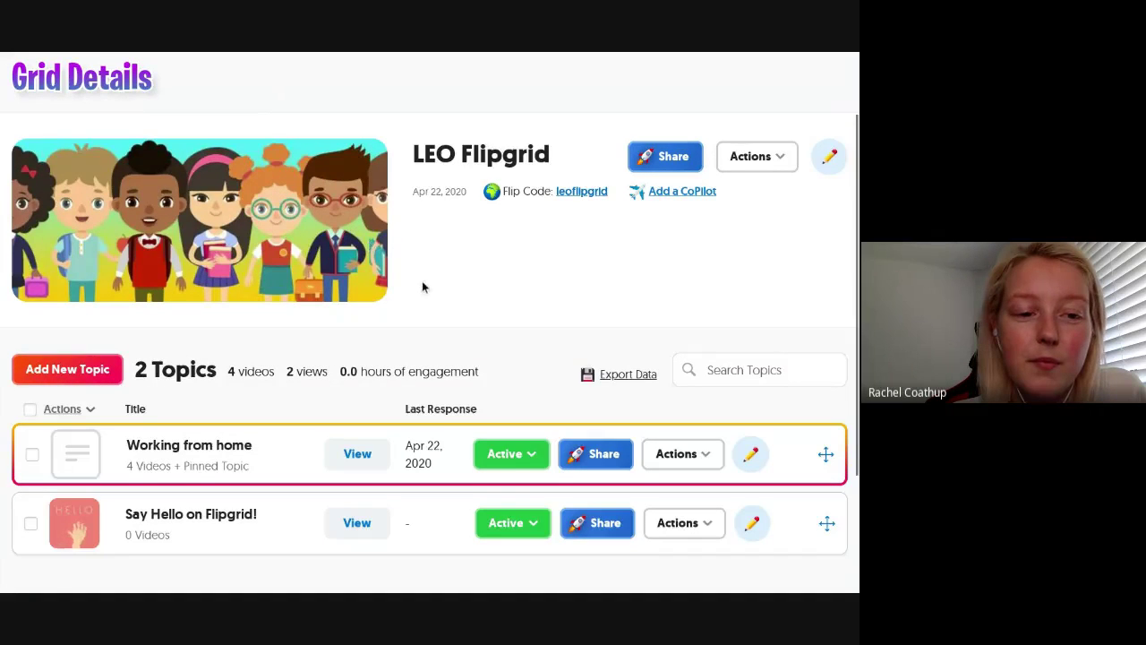
scroll(421, 287, "up", 2)
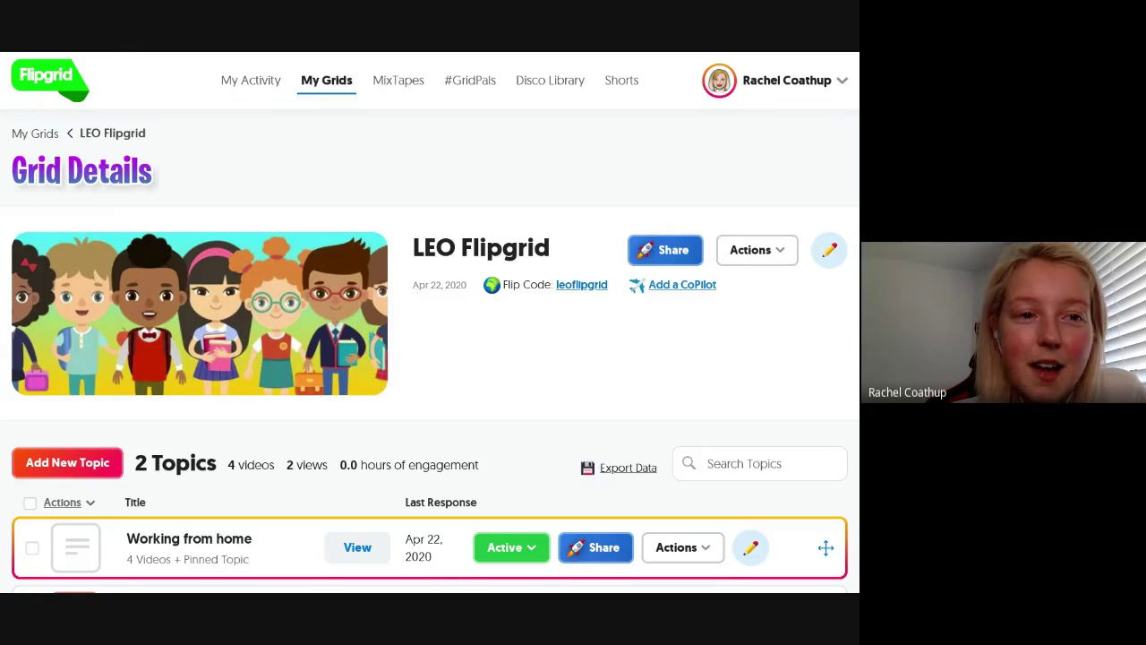
key("alt+Tab")
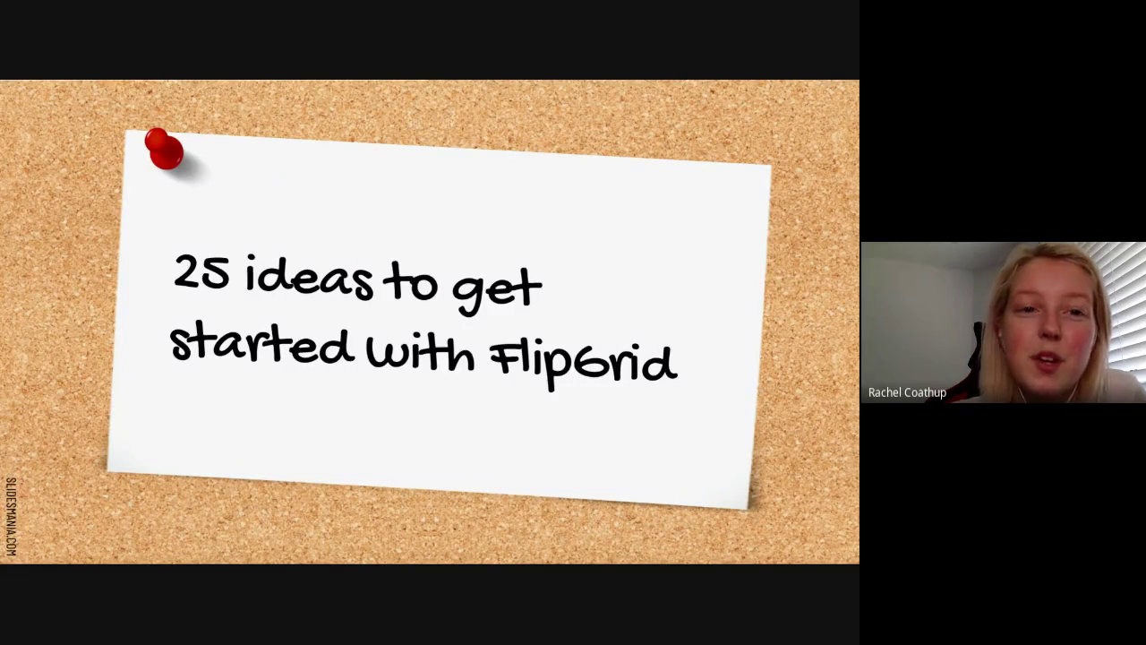
key("alt+Tab")
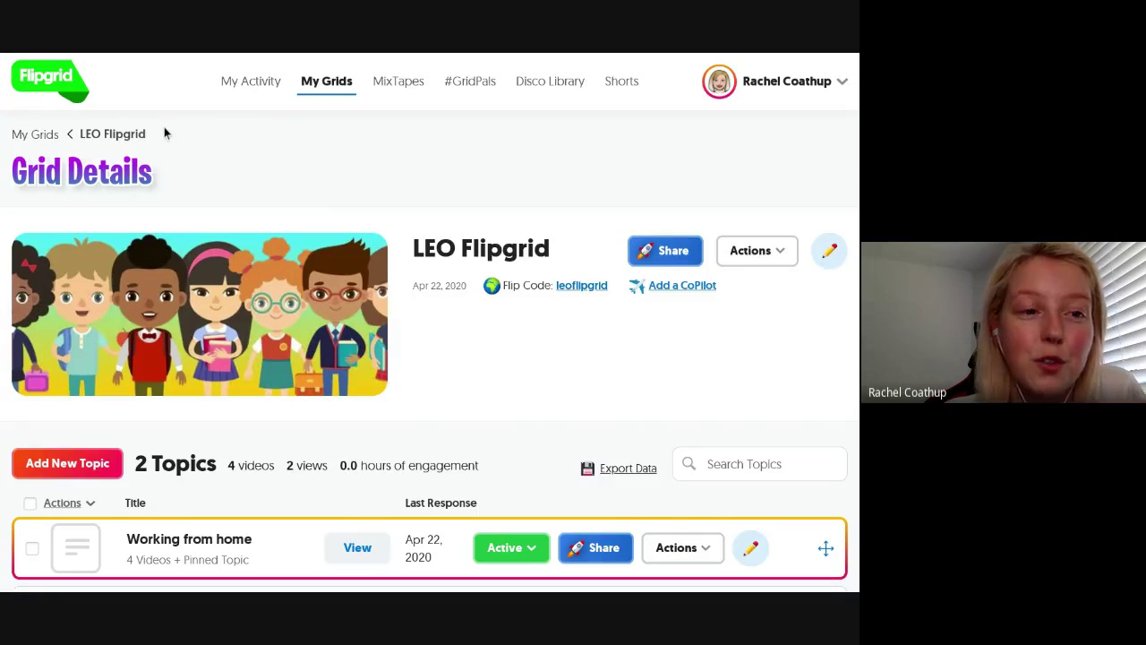
Go back to the list of all grids, start a new grid and name it "Classroom Training".
left_click(48, 137)
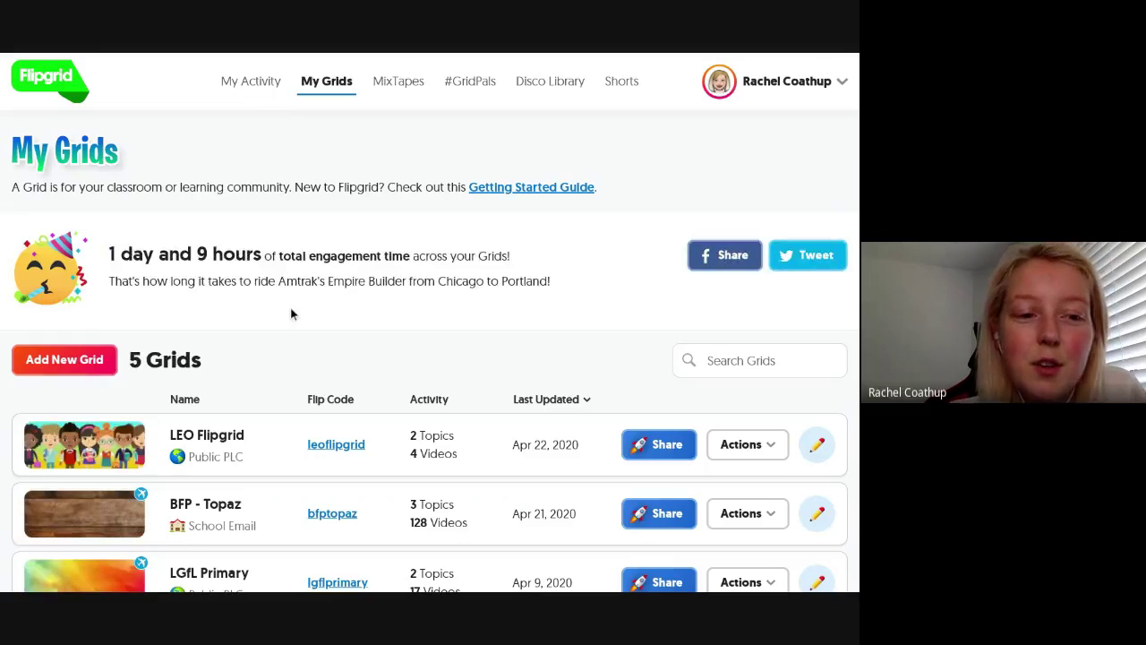
left_click(36, 361)
left_click(240, 220)
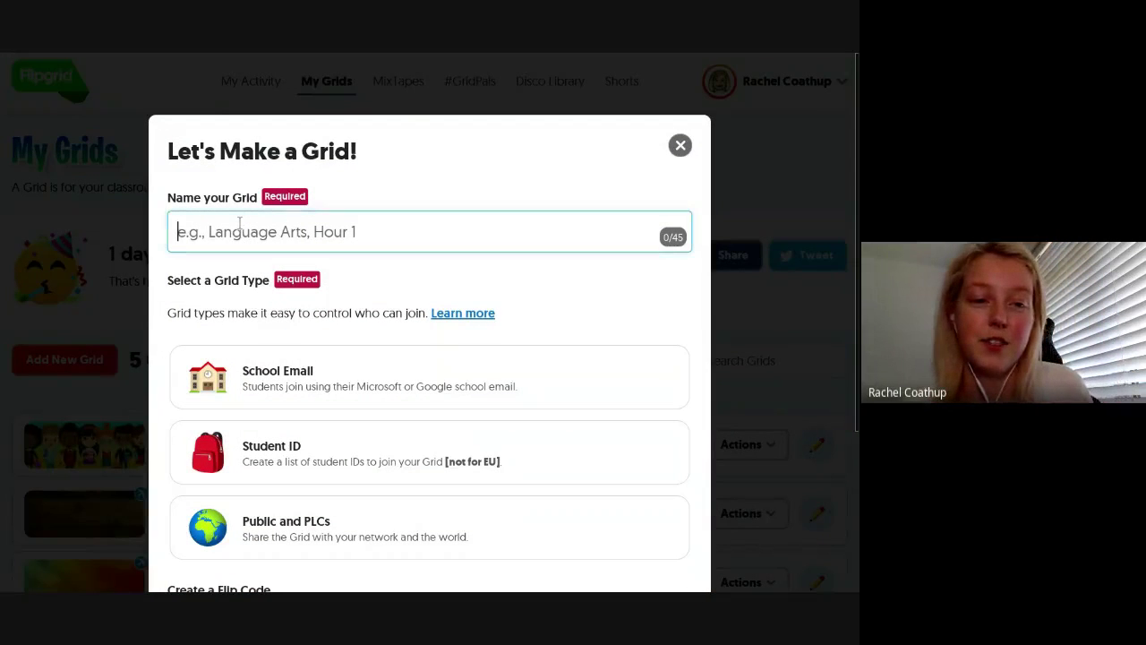
type("Clas")
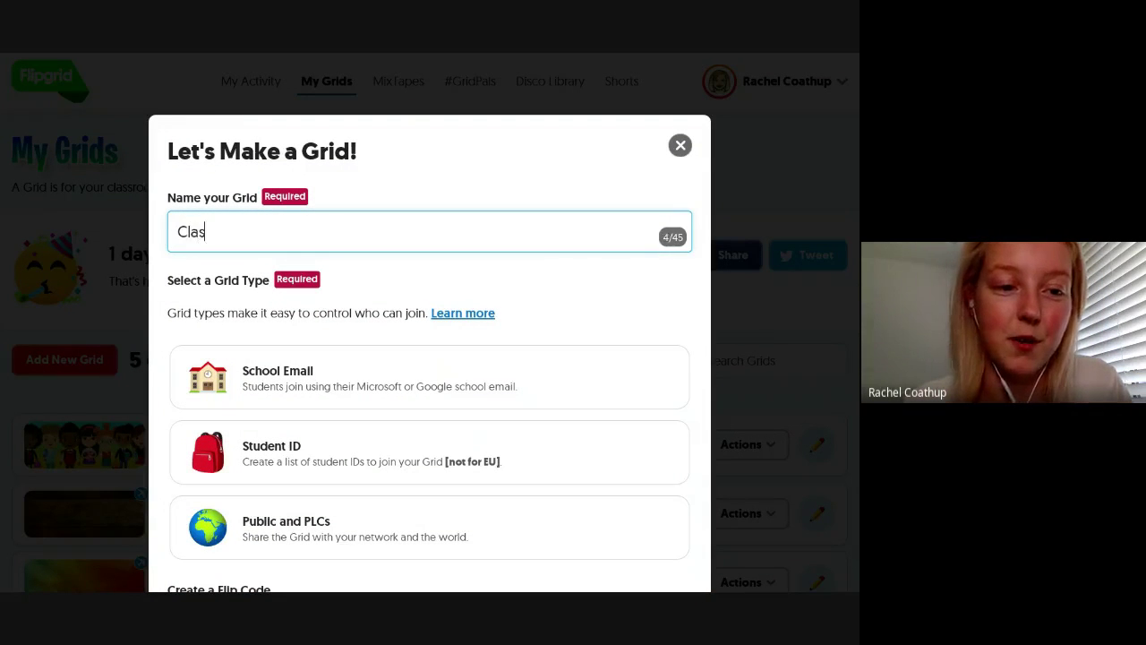
type("sroom Training")
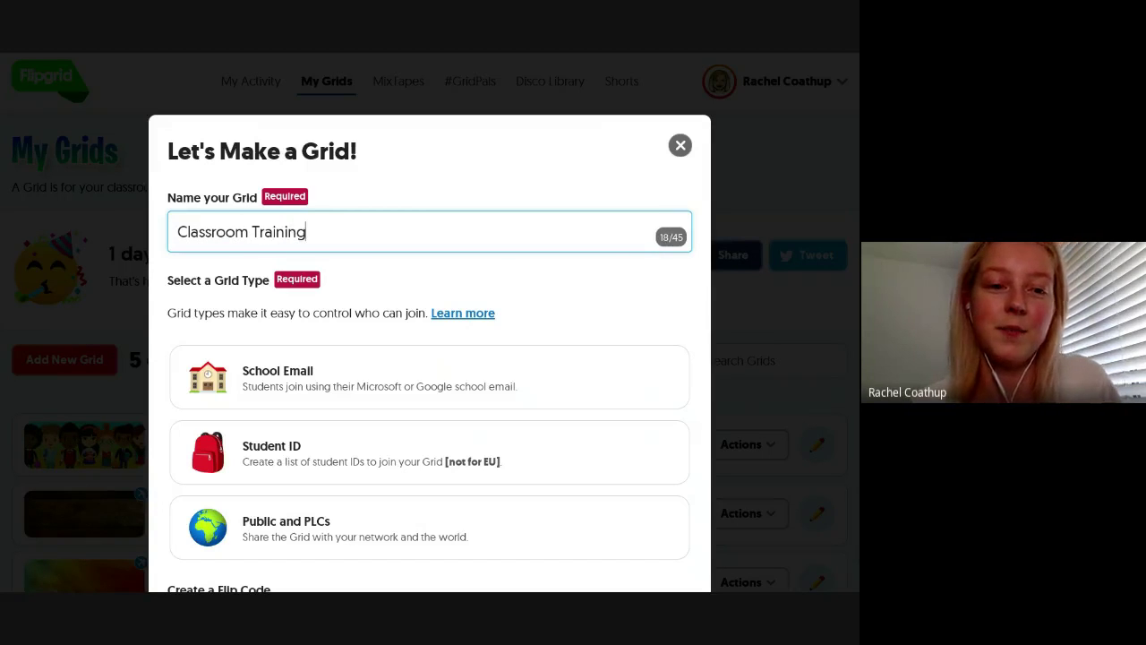